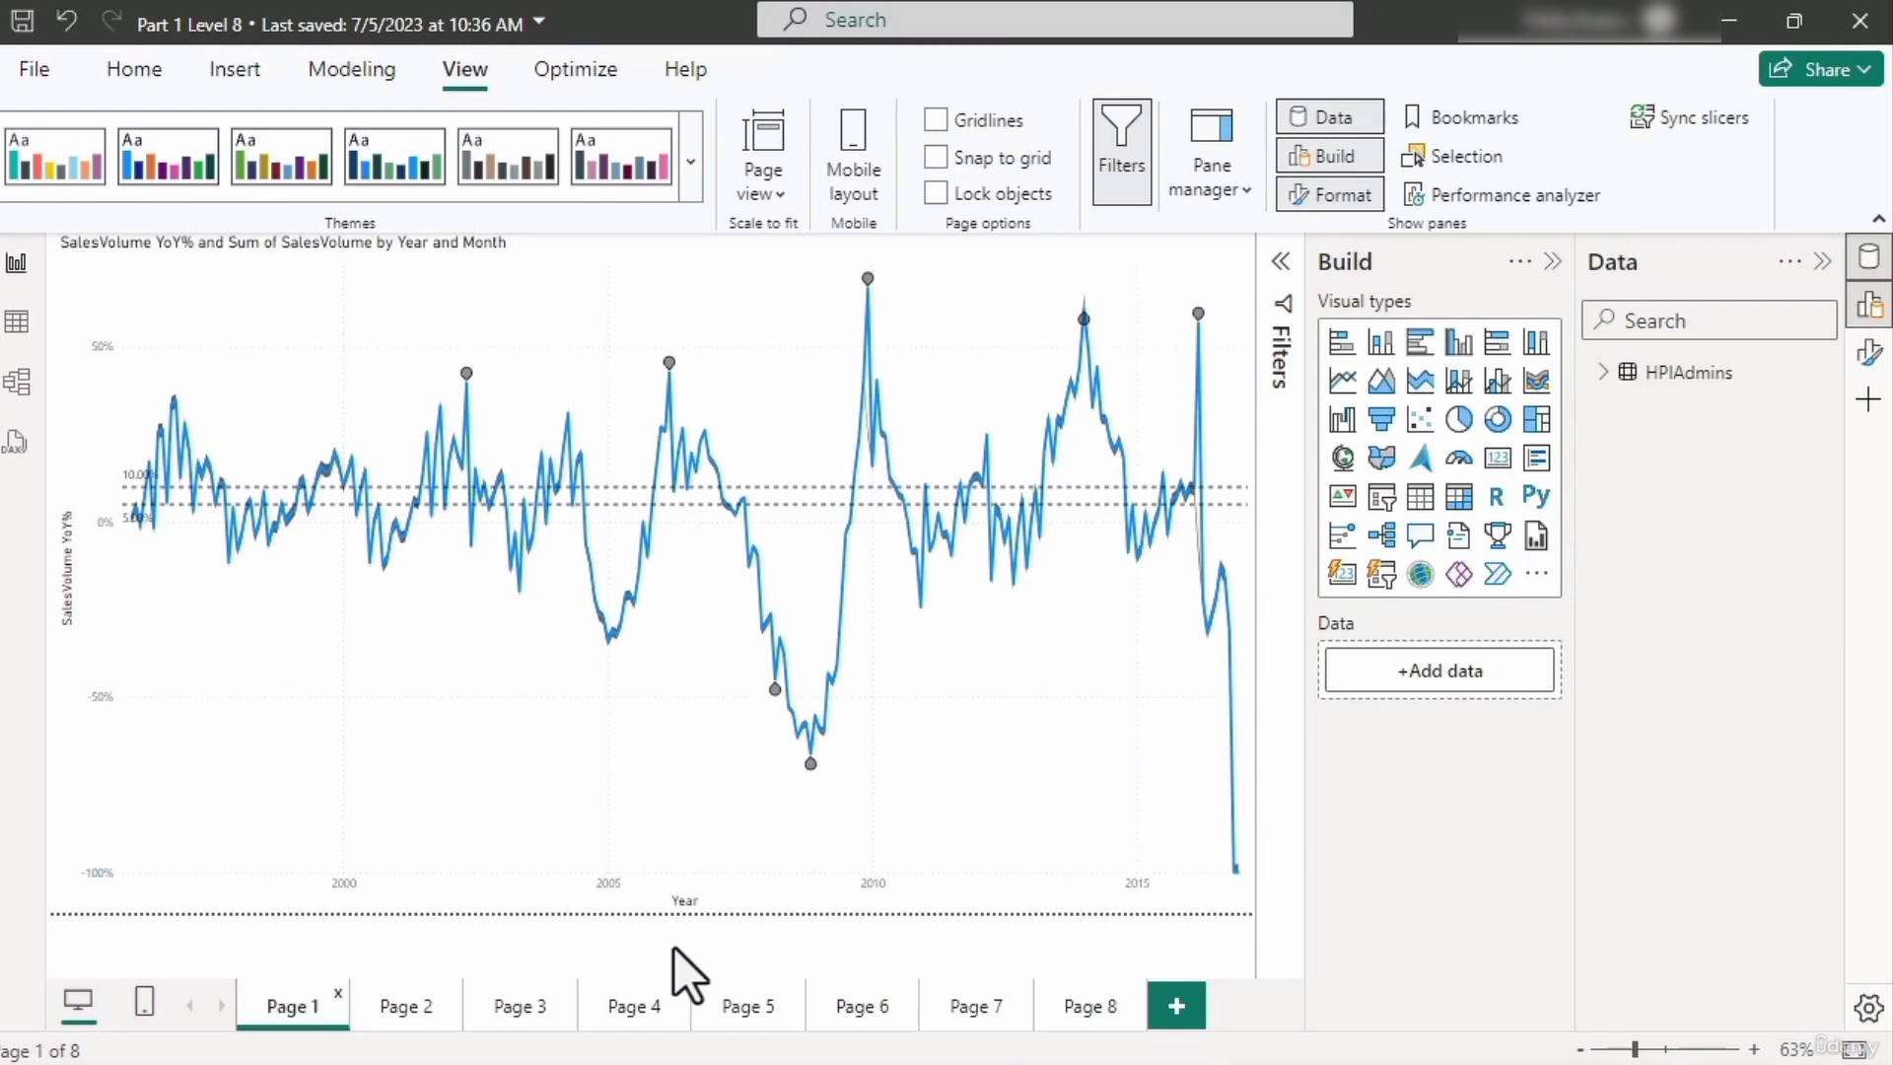
Look through the keyboard shortcuts list to its end, including the link to more accessibility features, and close it
key(question)
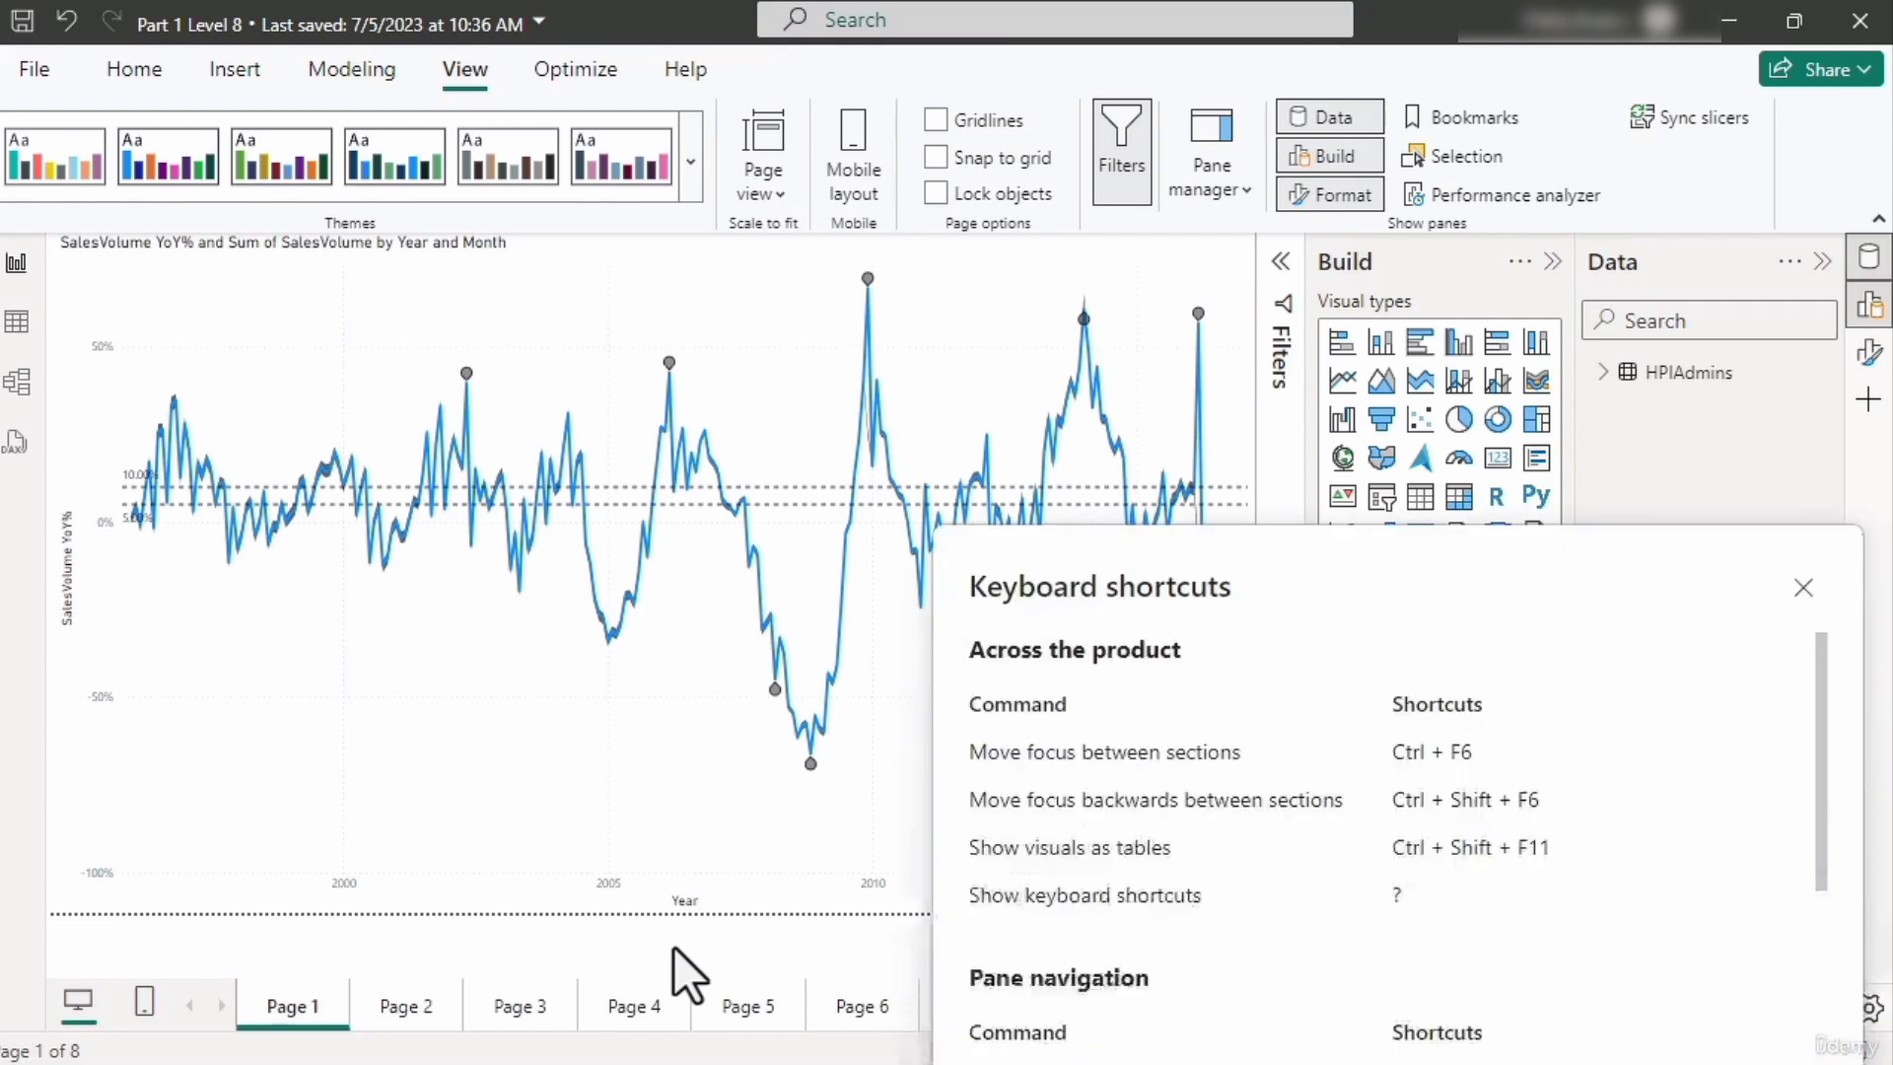
drag(1505, 548, 1099, 93)
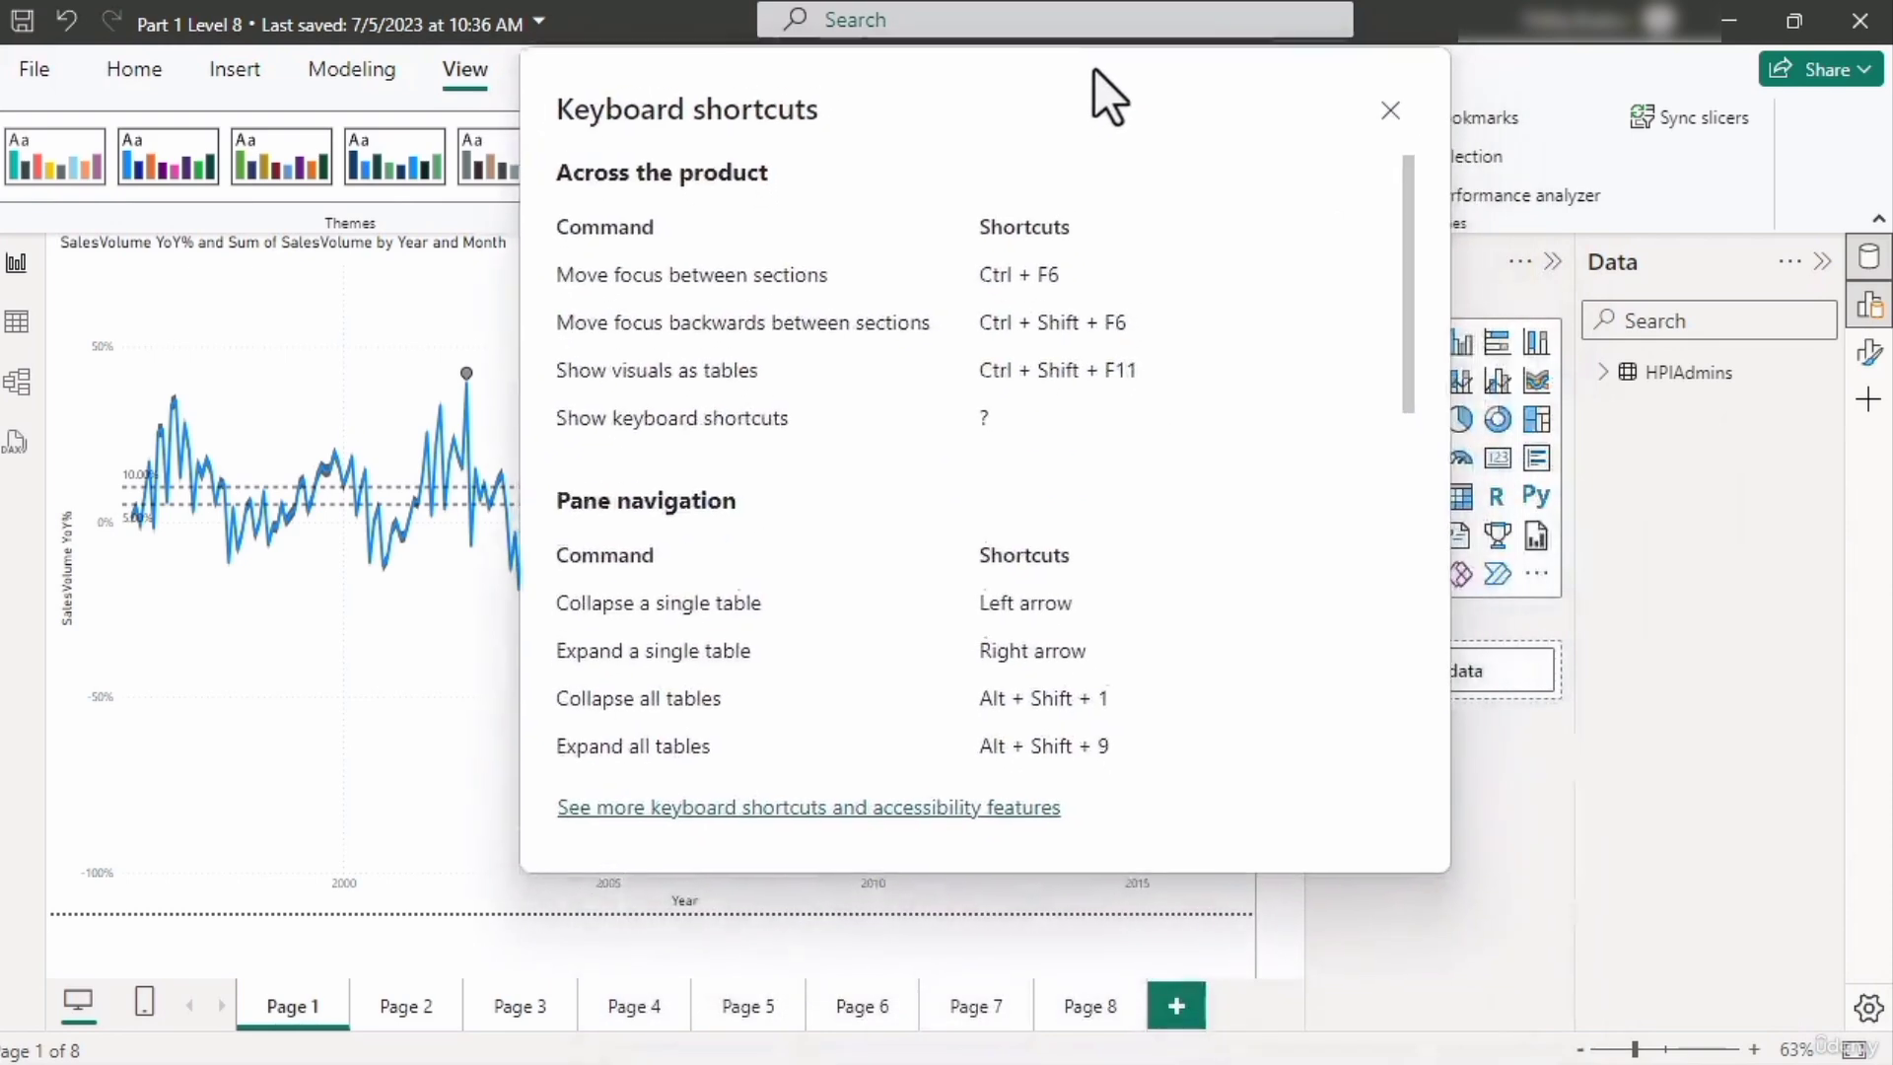
drag(1401, 357, 1410, 828)
click(890, 818)
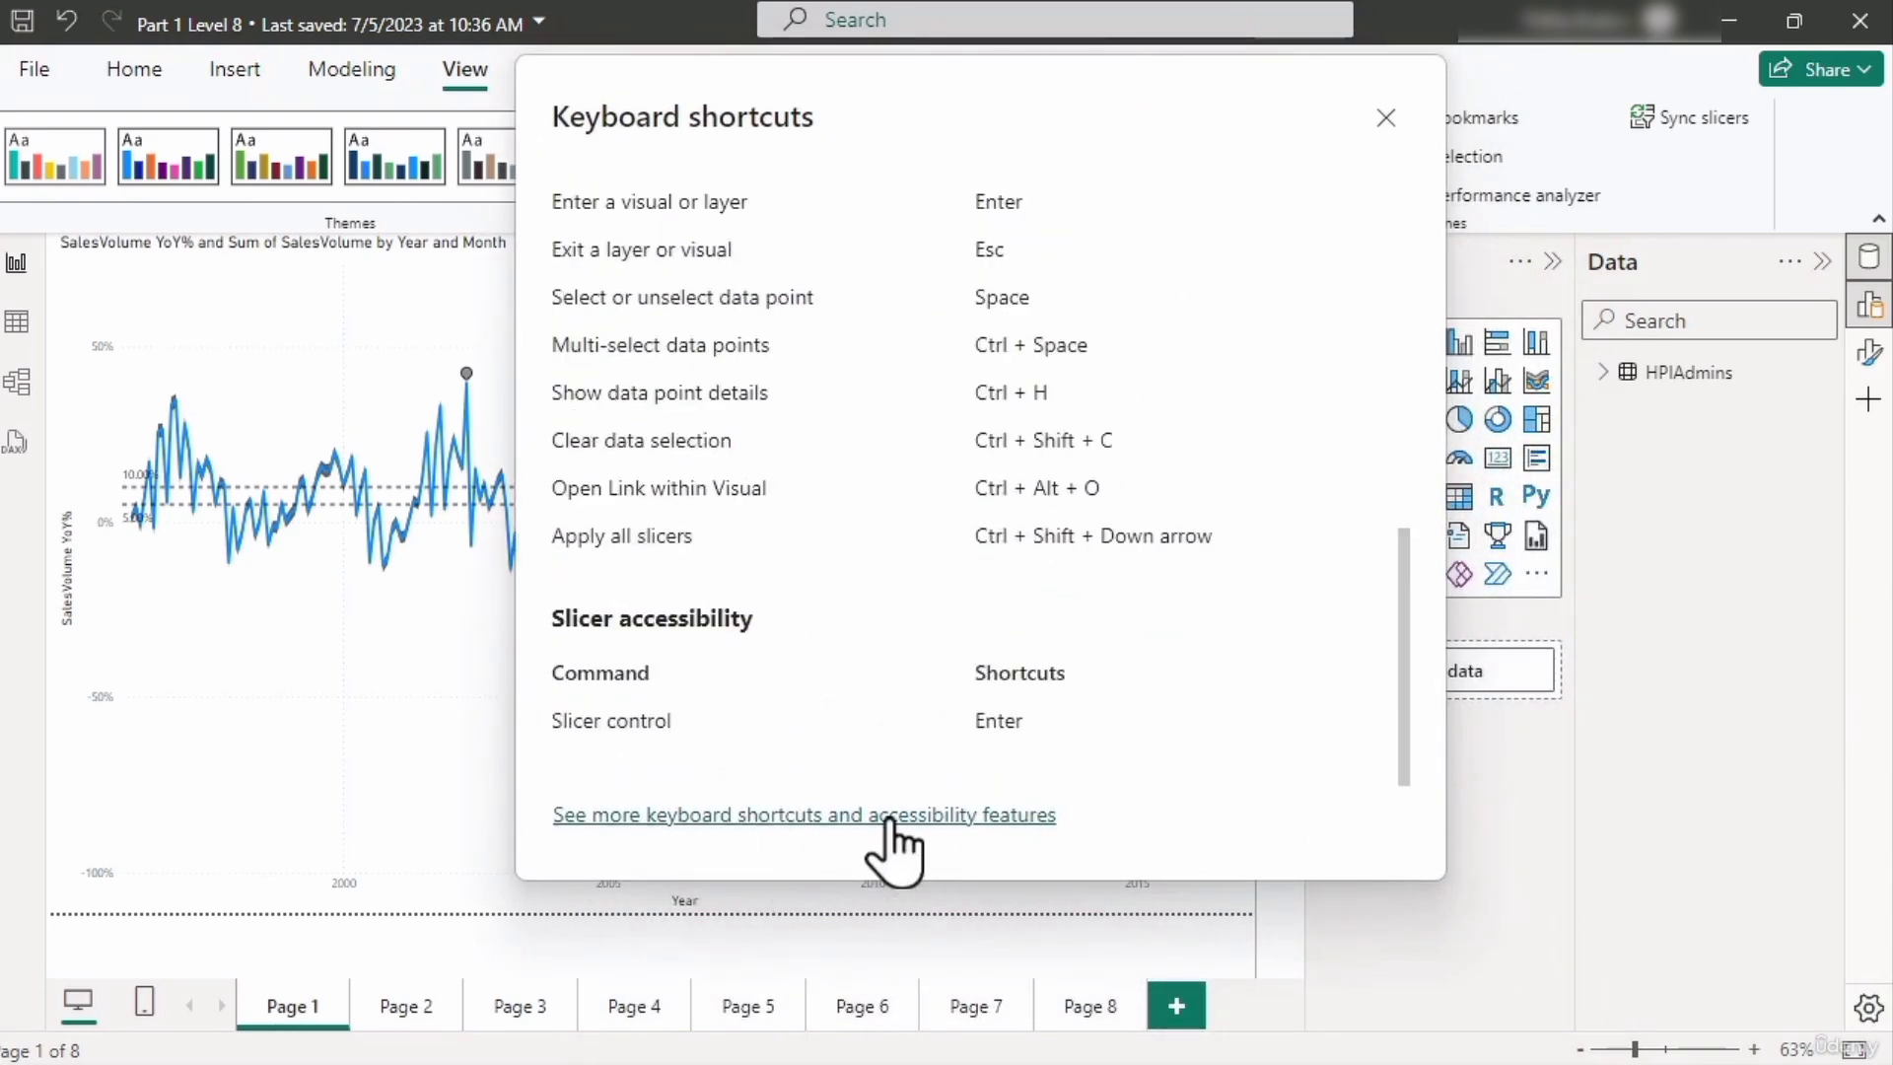
click(1385, 118)
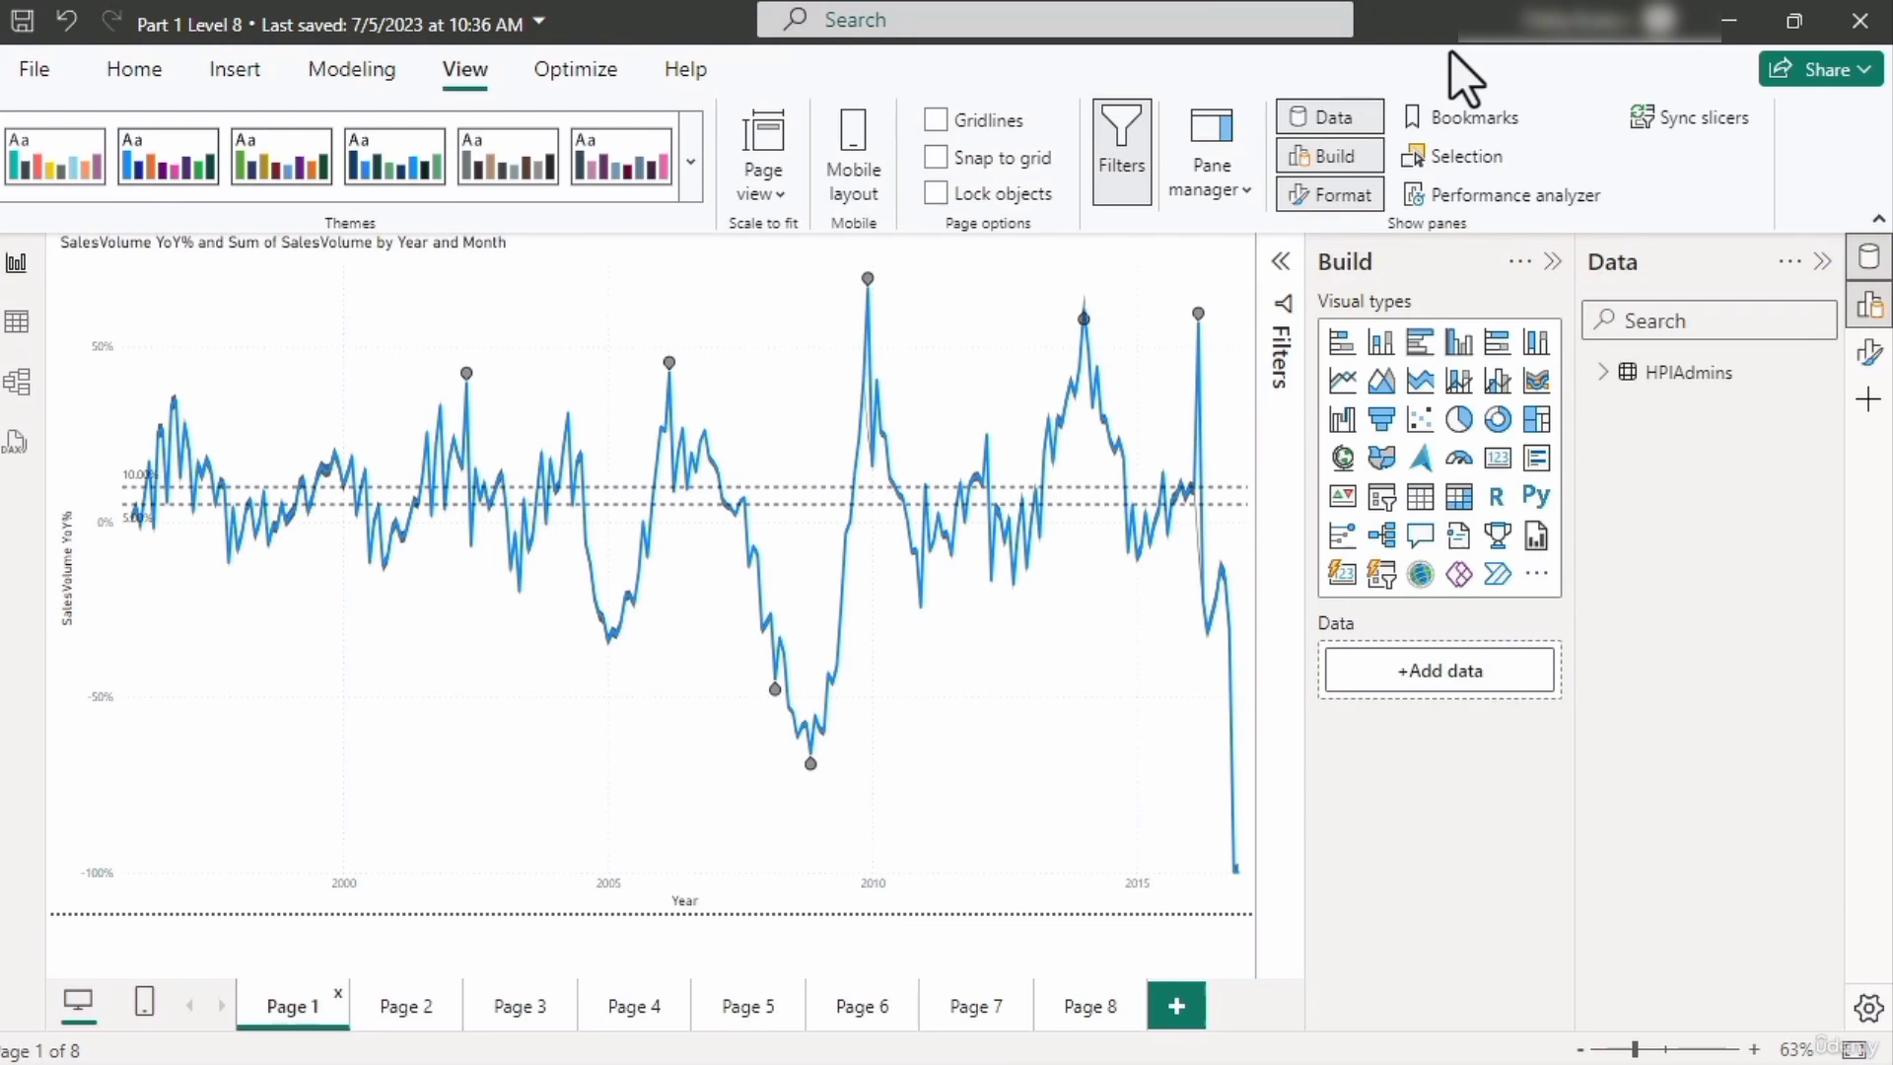
Show the sales volume line chart's data as a table, check its further options, and return to the report
mouse_move(1047, 673)
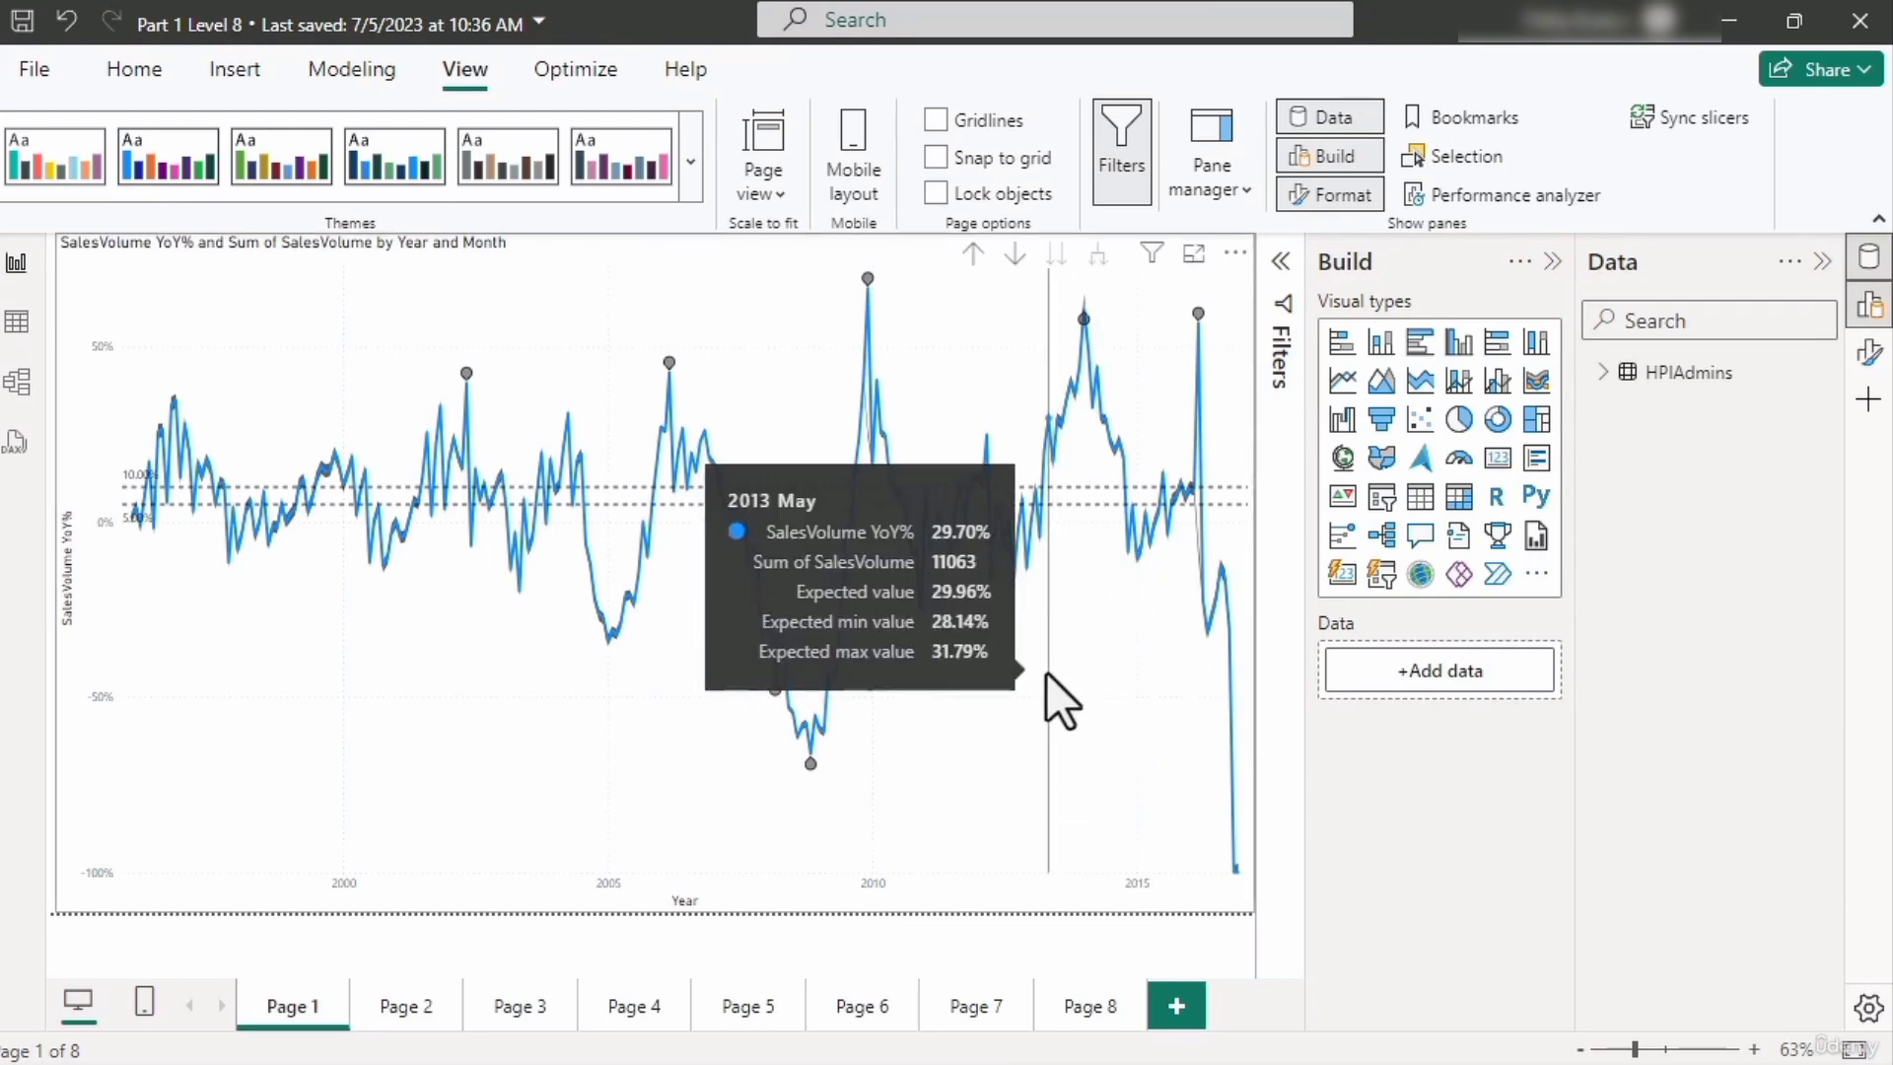
click(1068, 725)
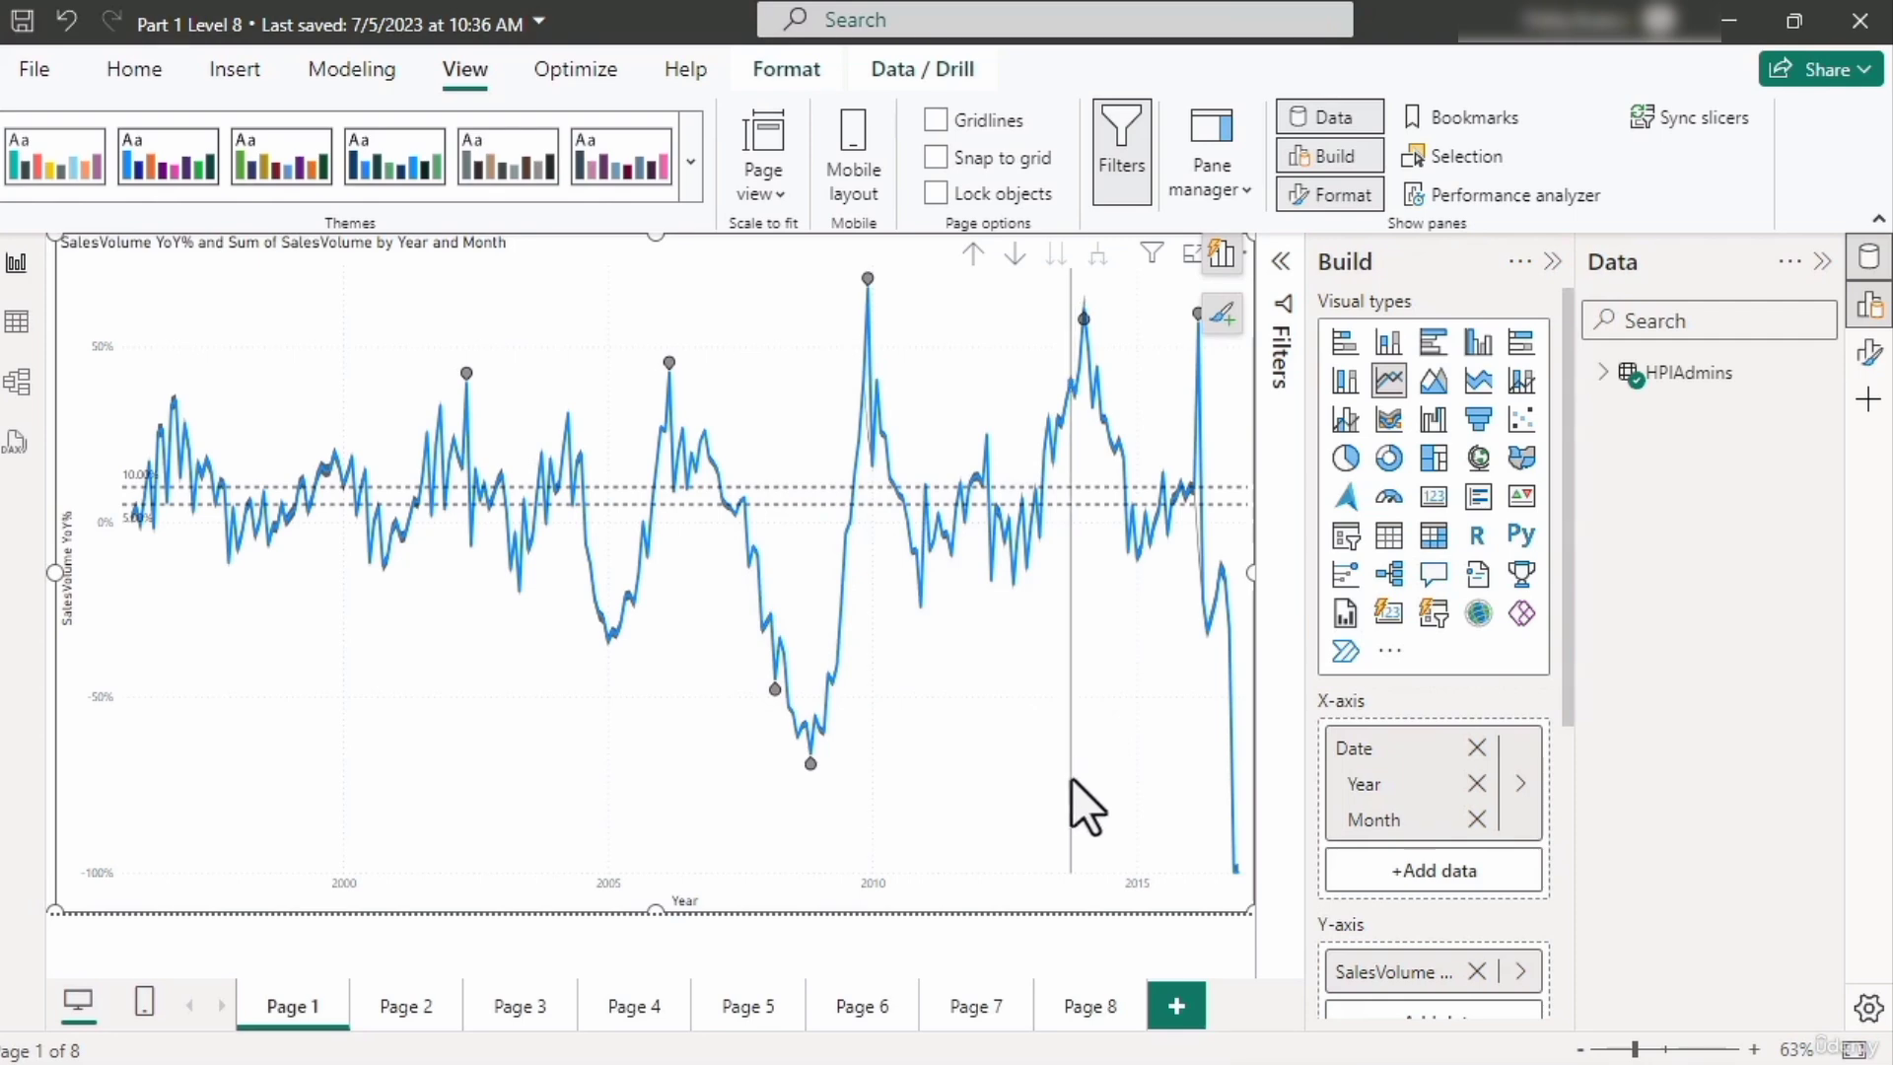
mouse_move(1075, 786)
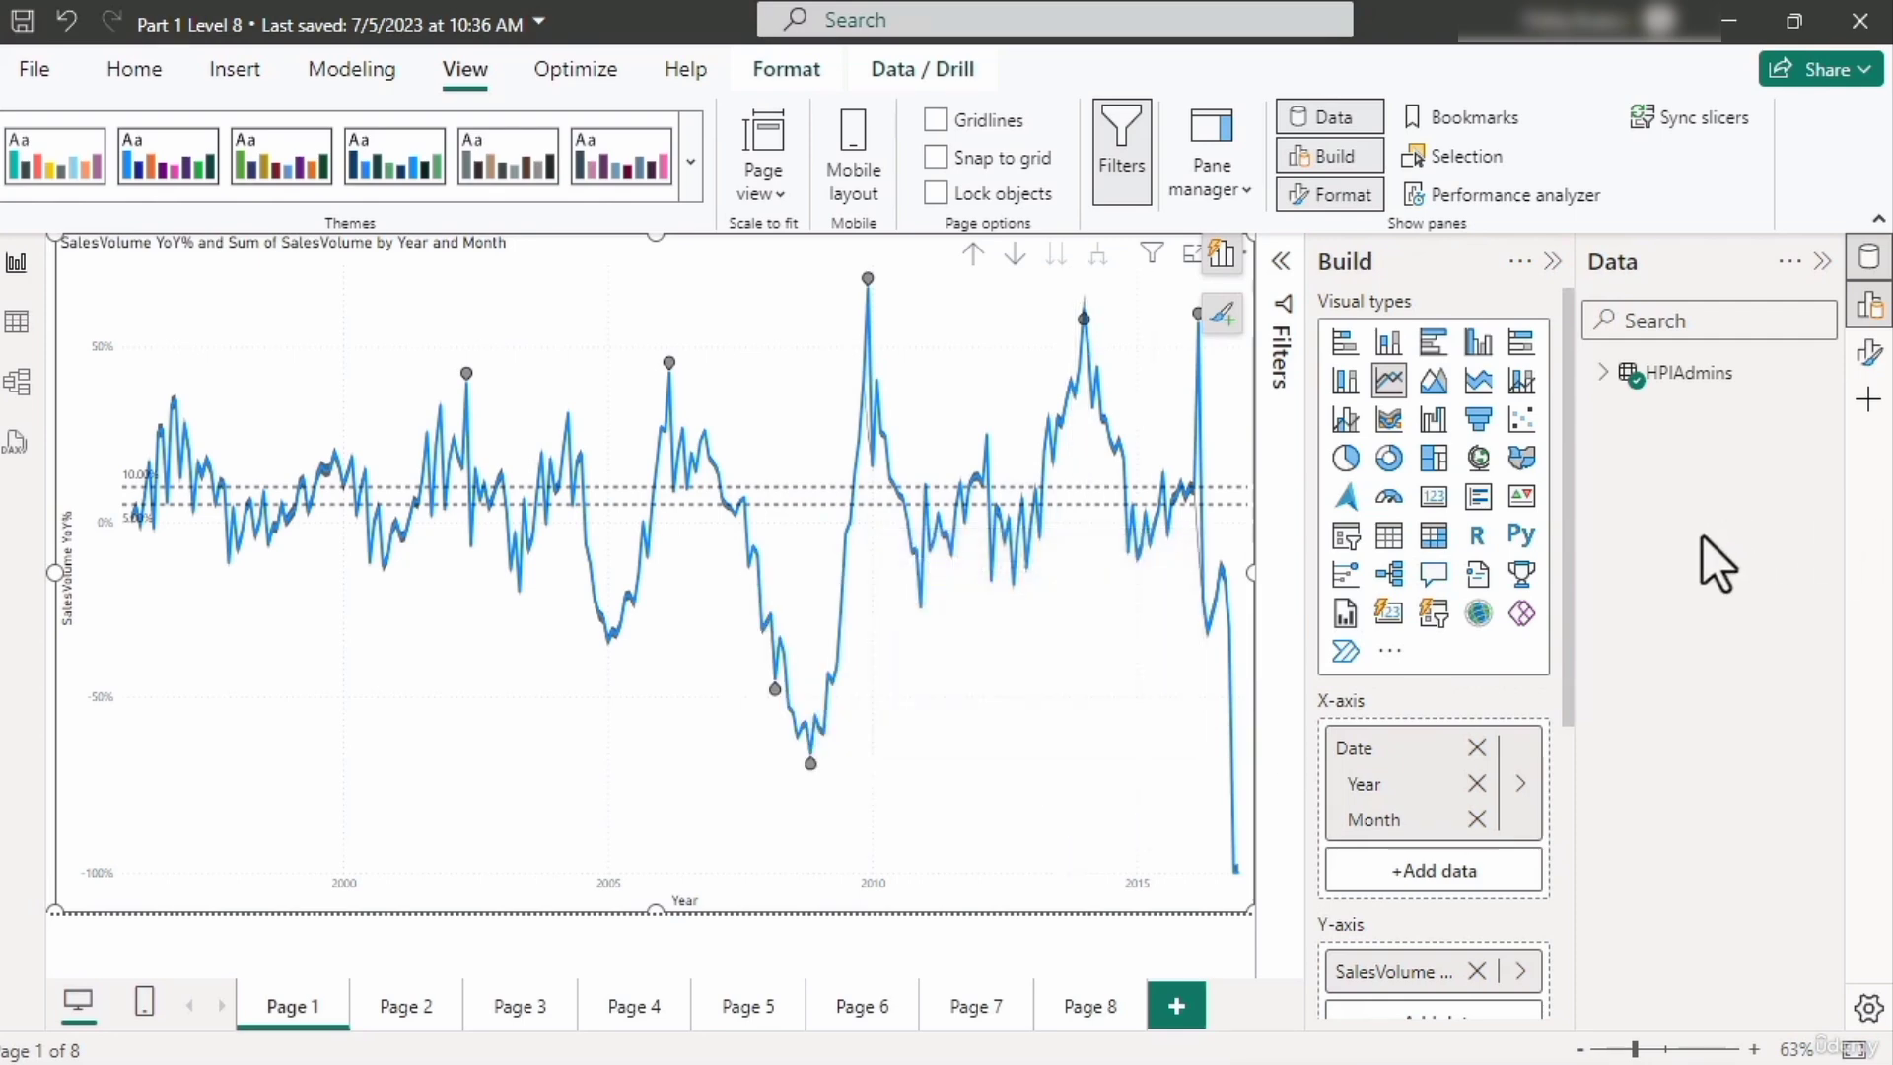
key(alt+shift+F11)
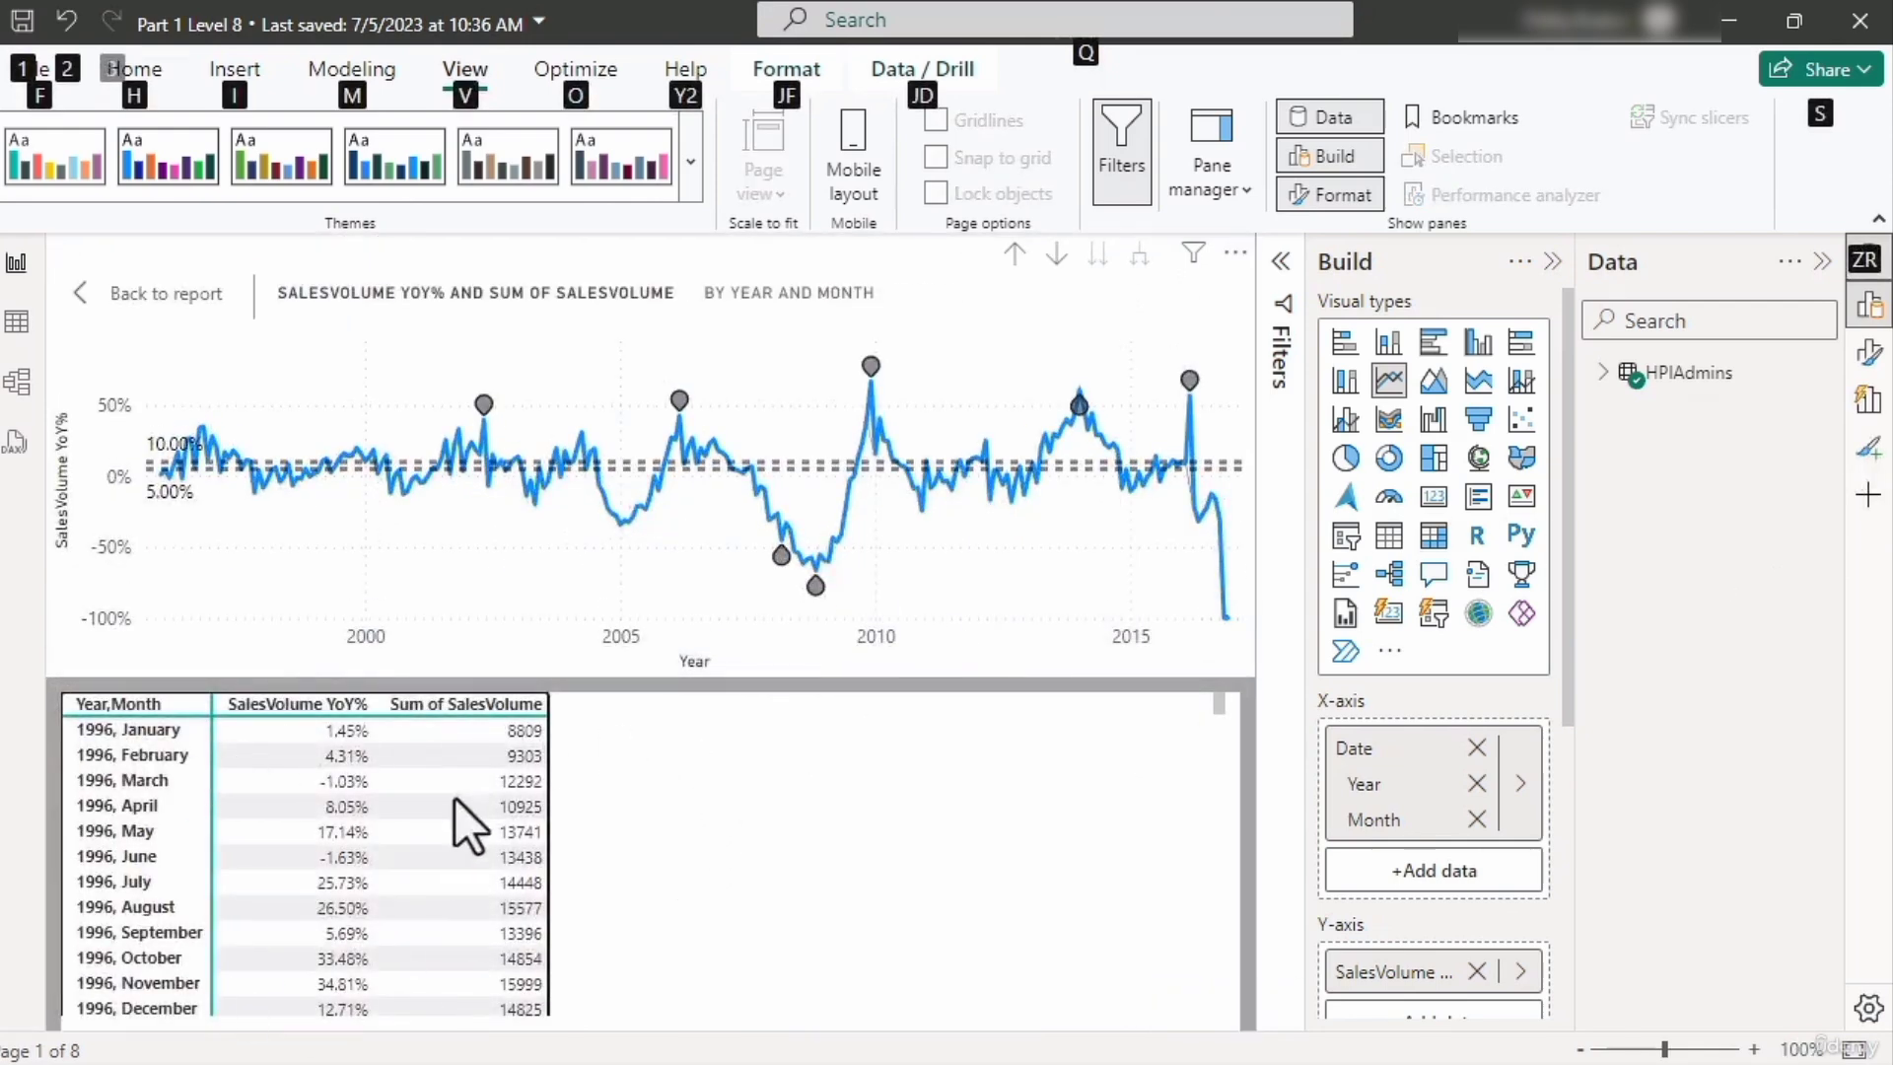
drag(1216, 708, 1215, 930)
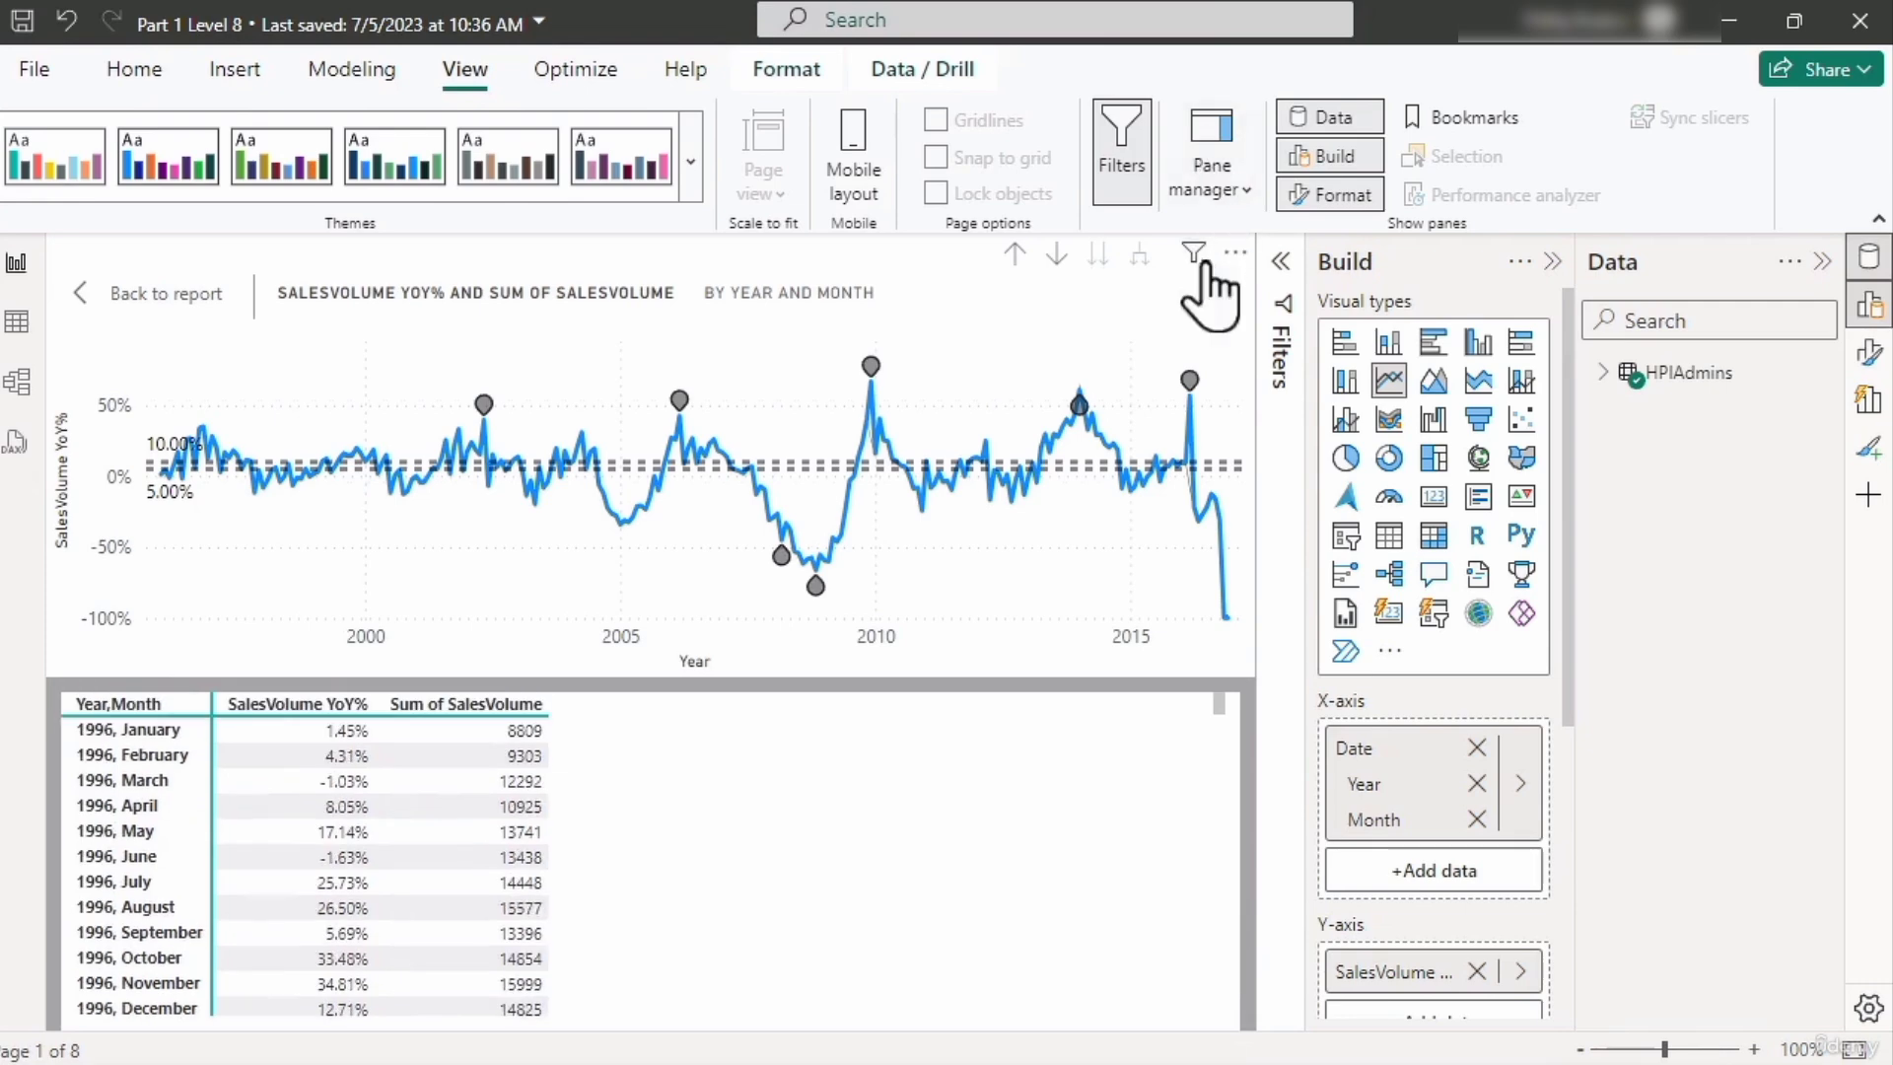
click(1234, 254)
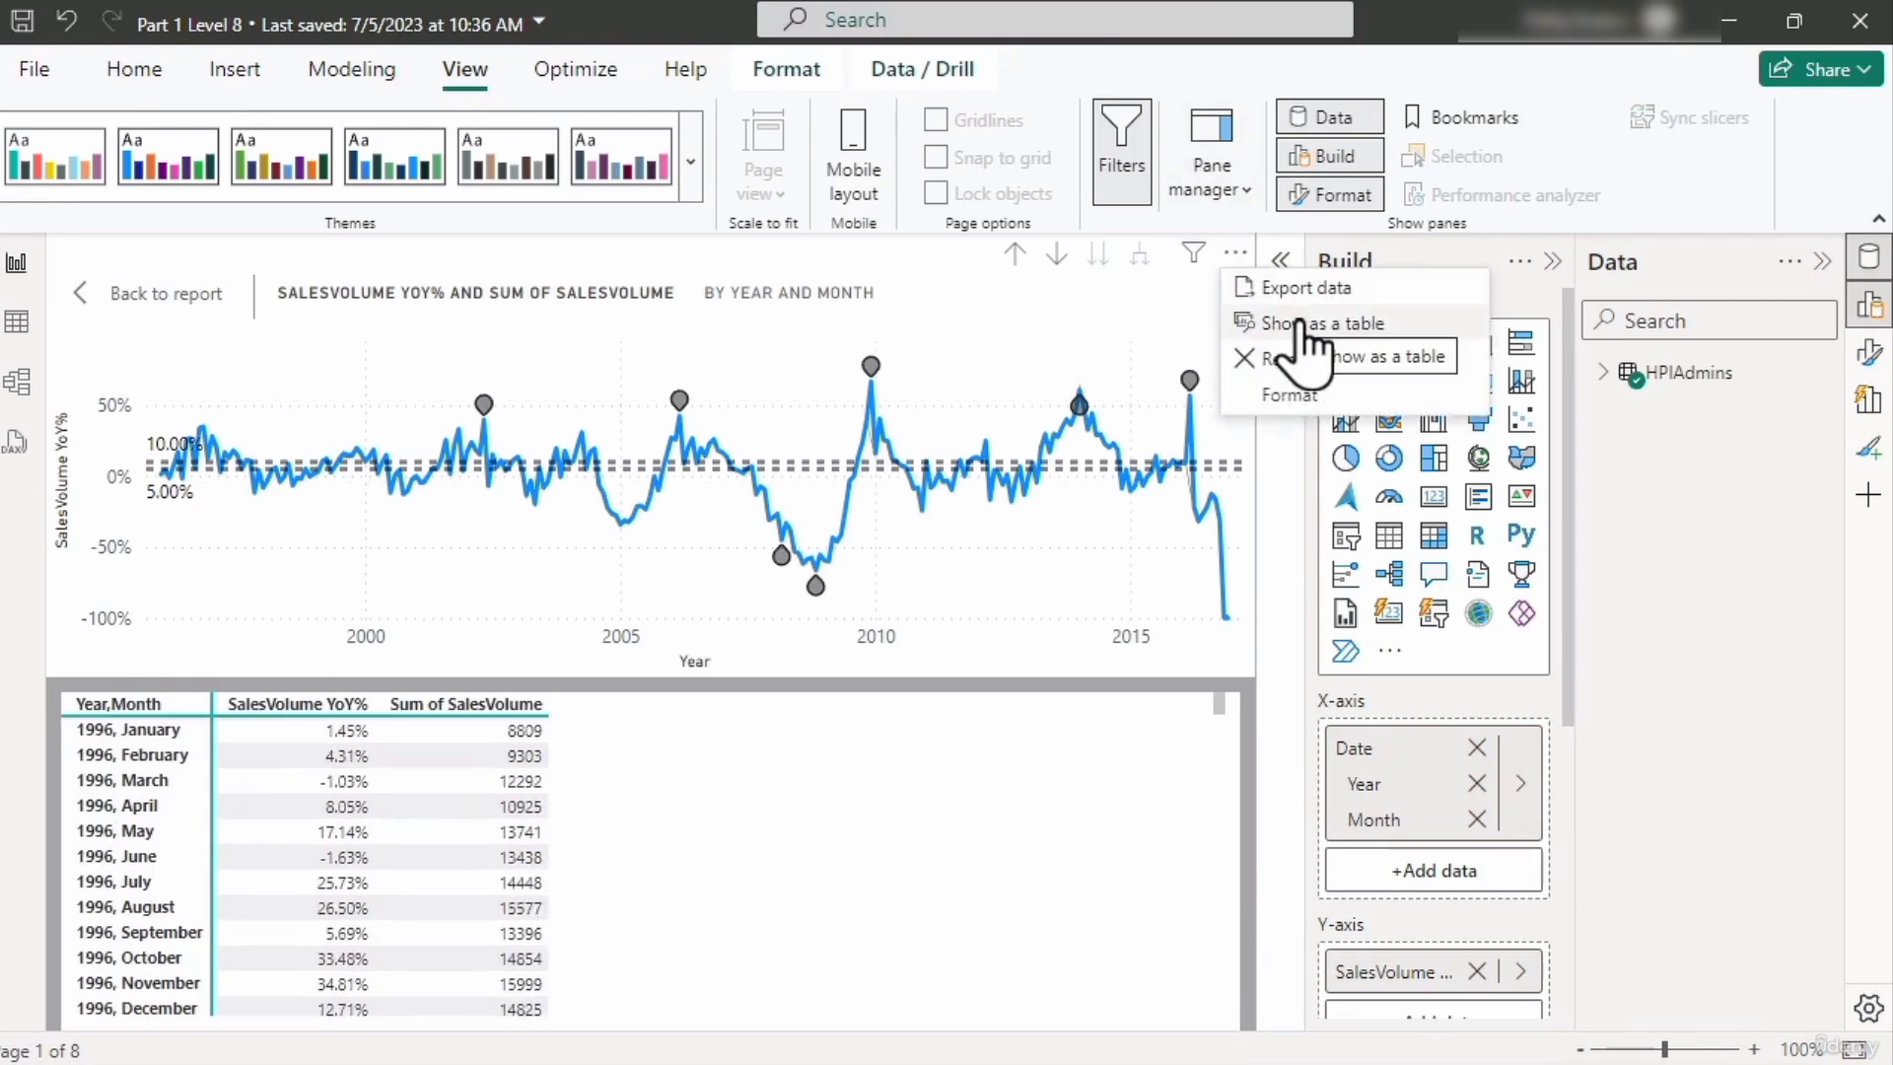
click(917, 804)
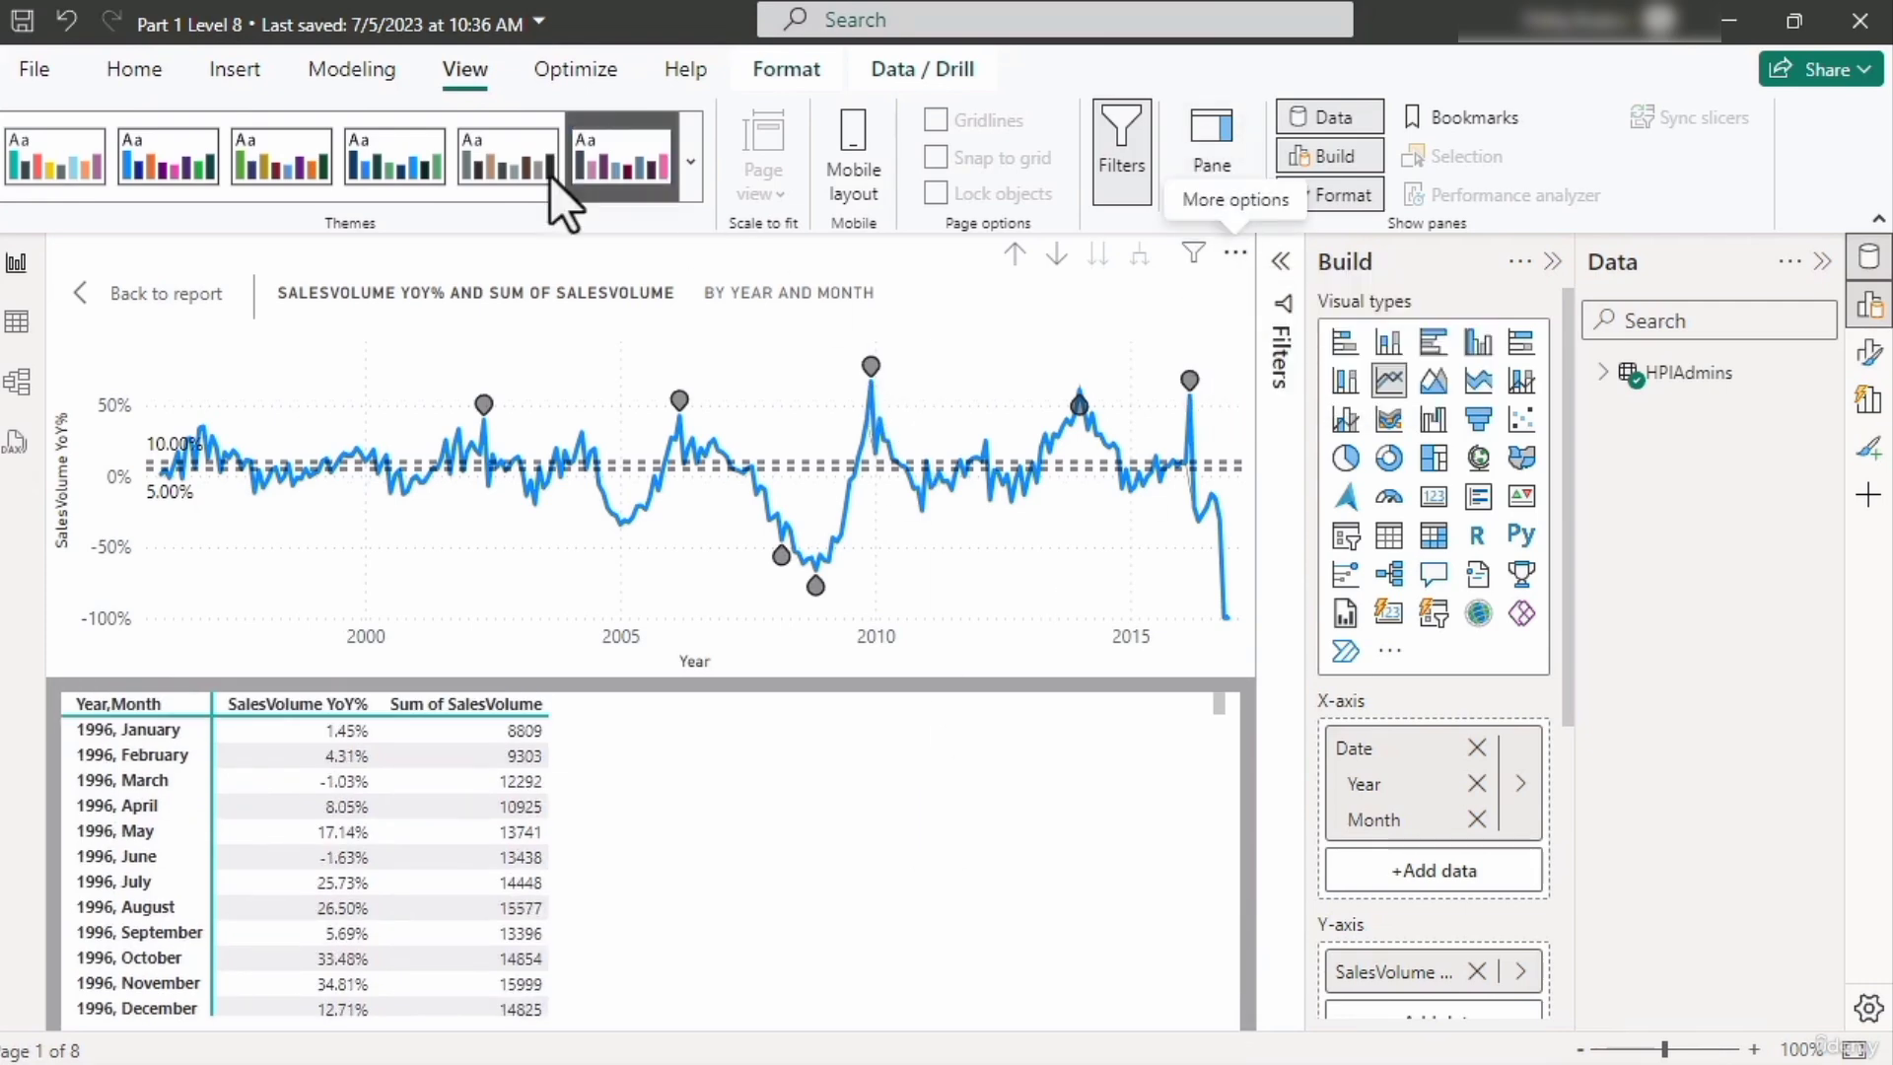
click(132, 294)
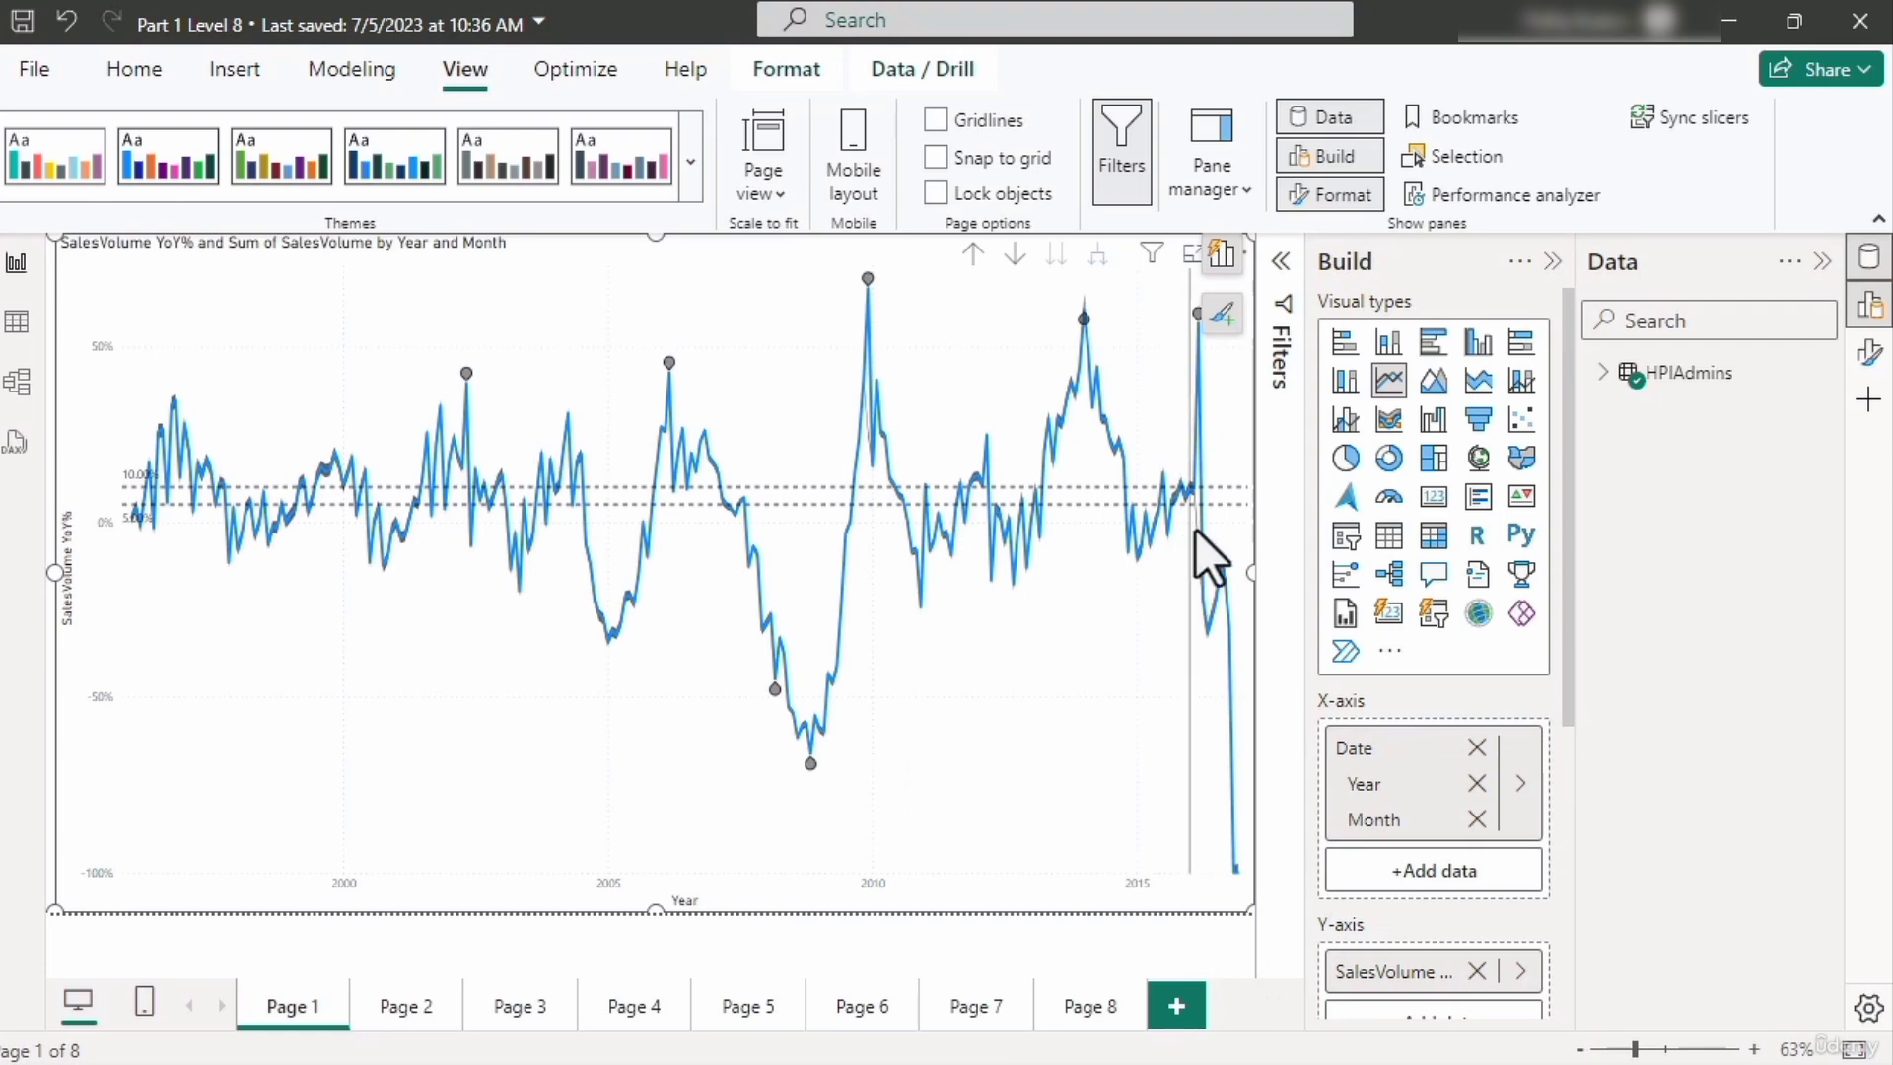
Give the line chart the alt text "This is all about the sales volume change."
click(1870, 355)
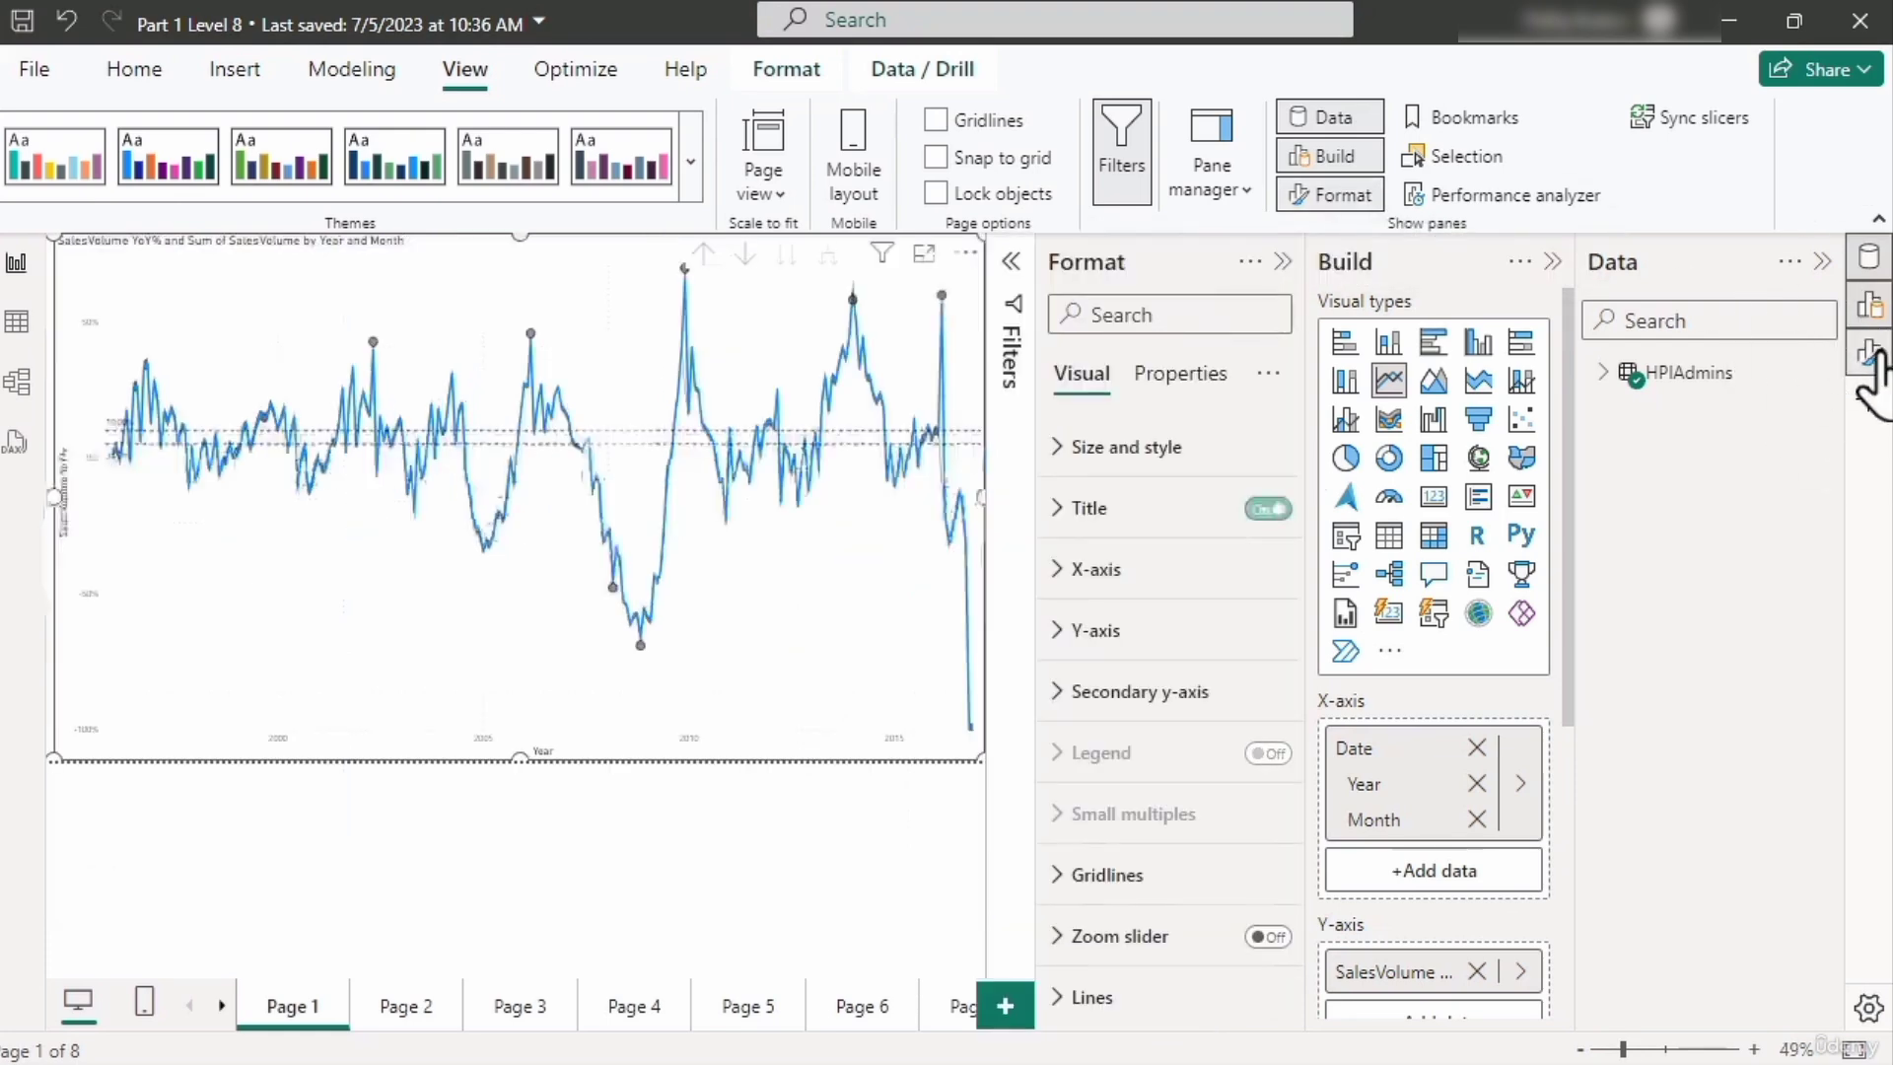
click(1188, 376)
click(1055, 588)
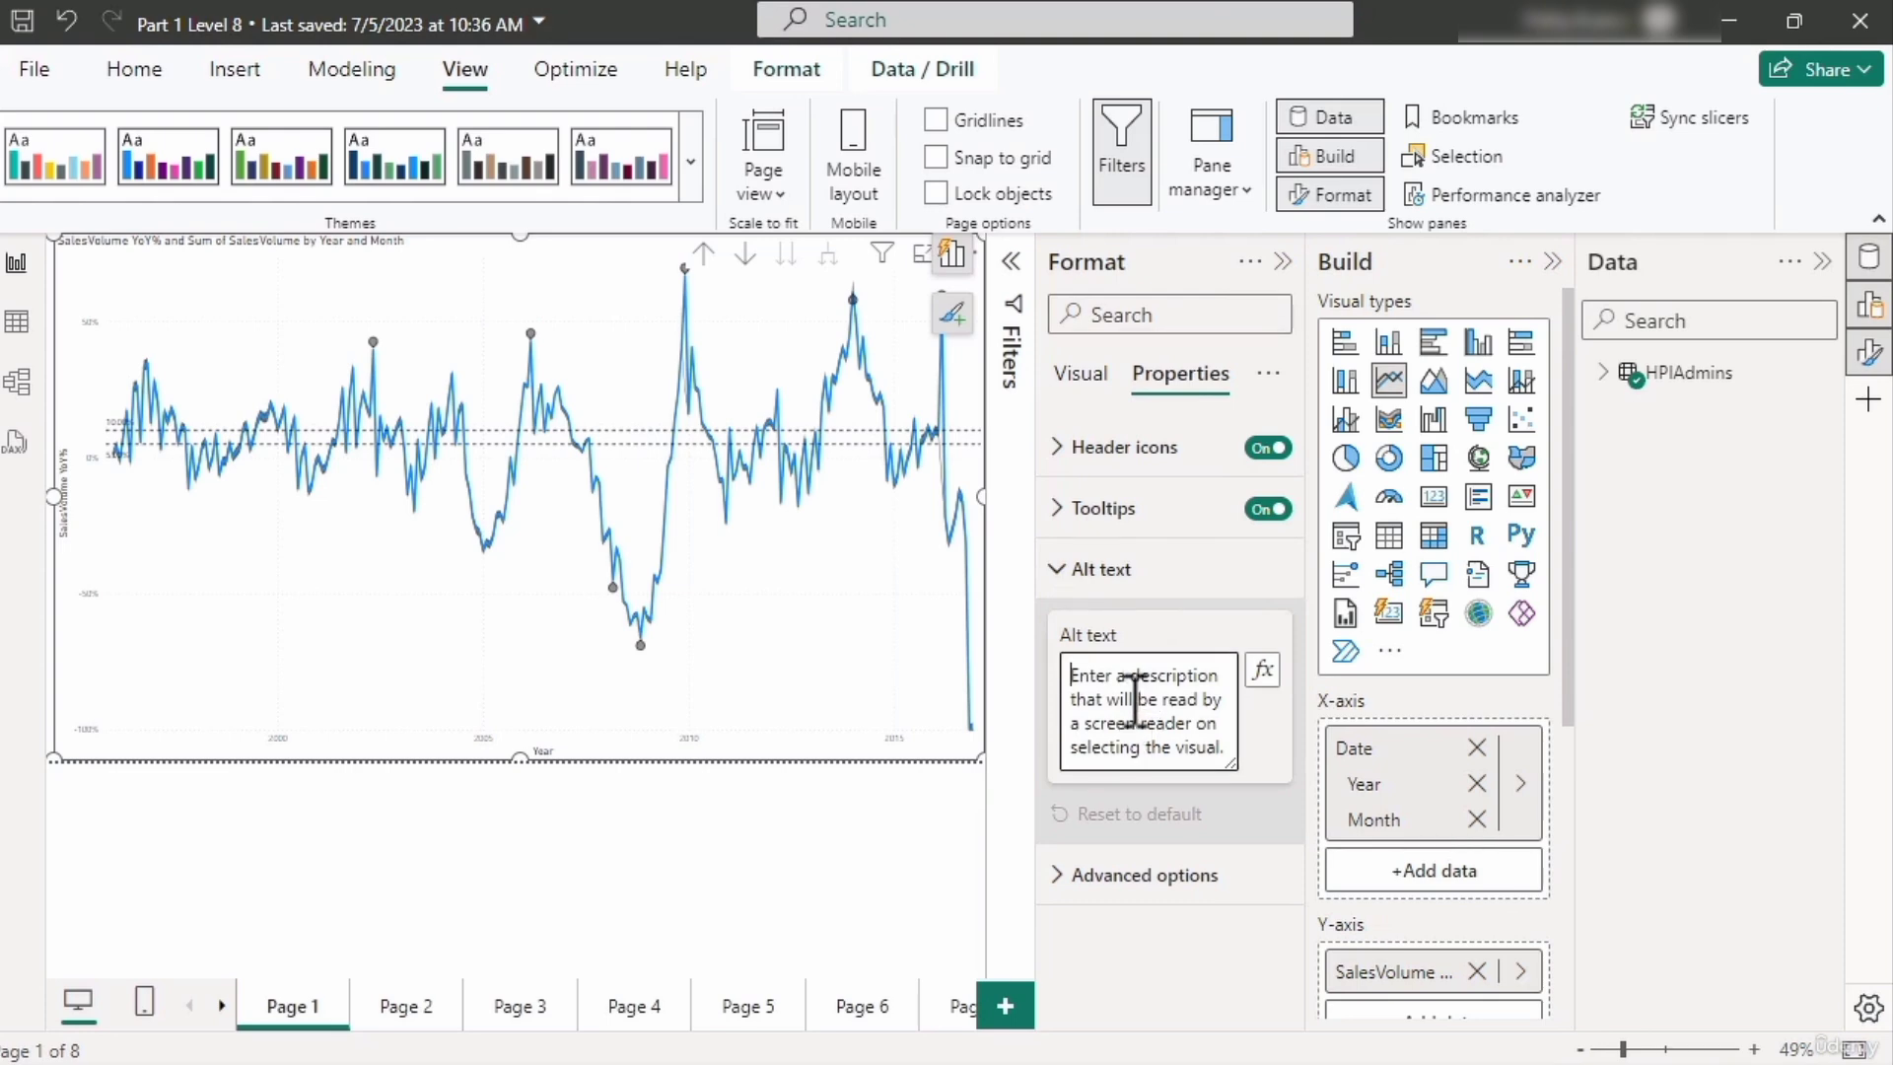
text(Th)
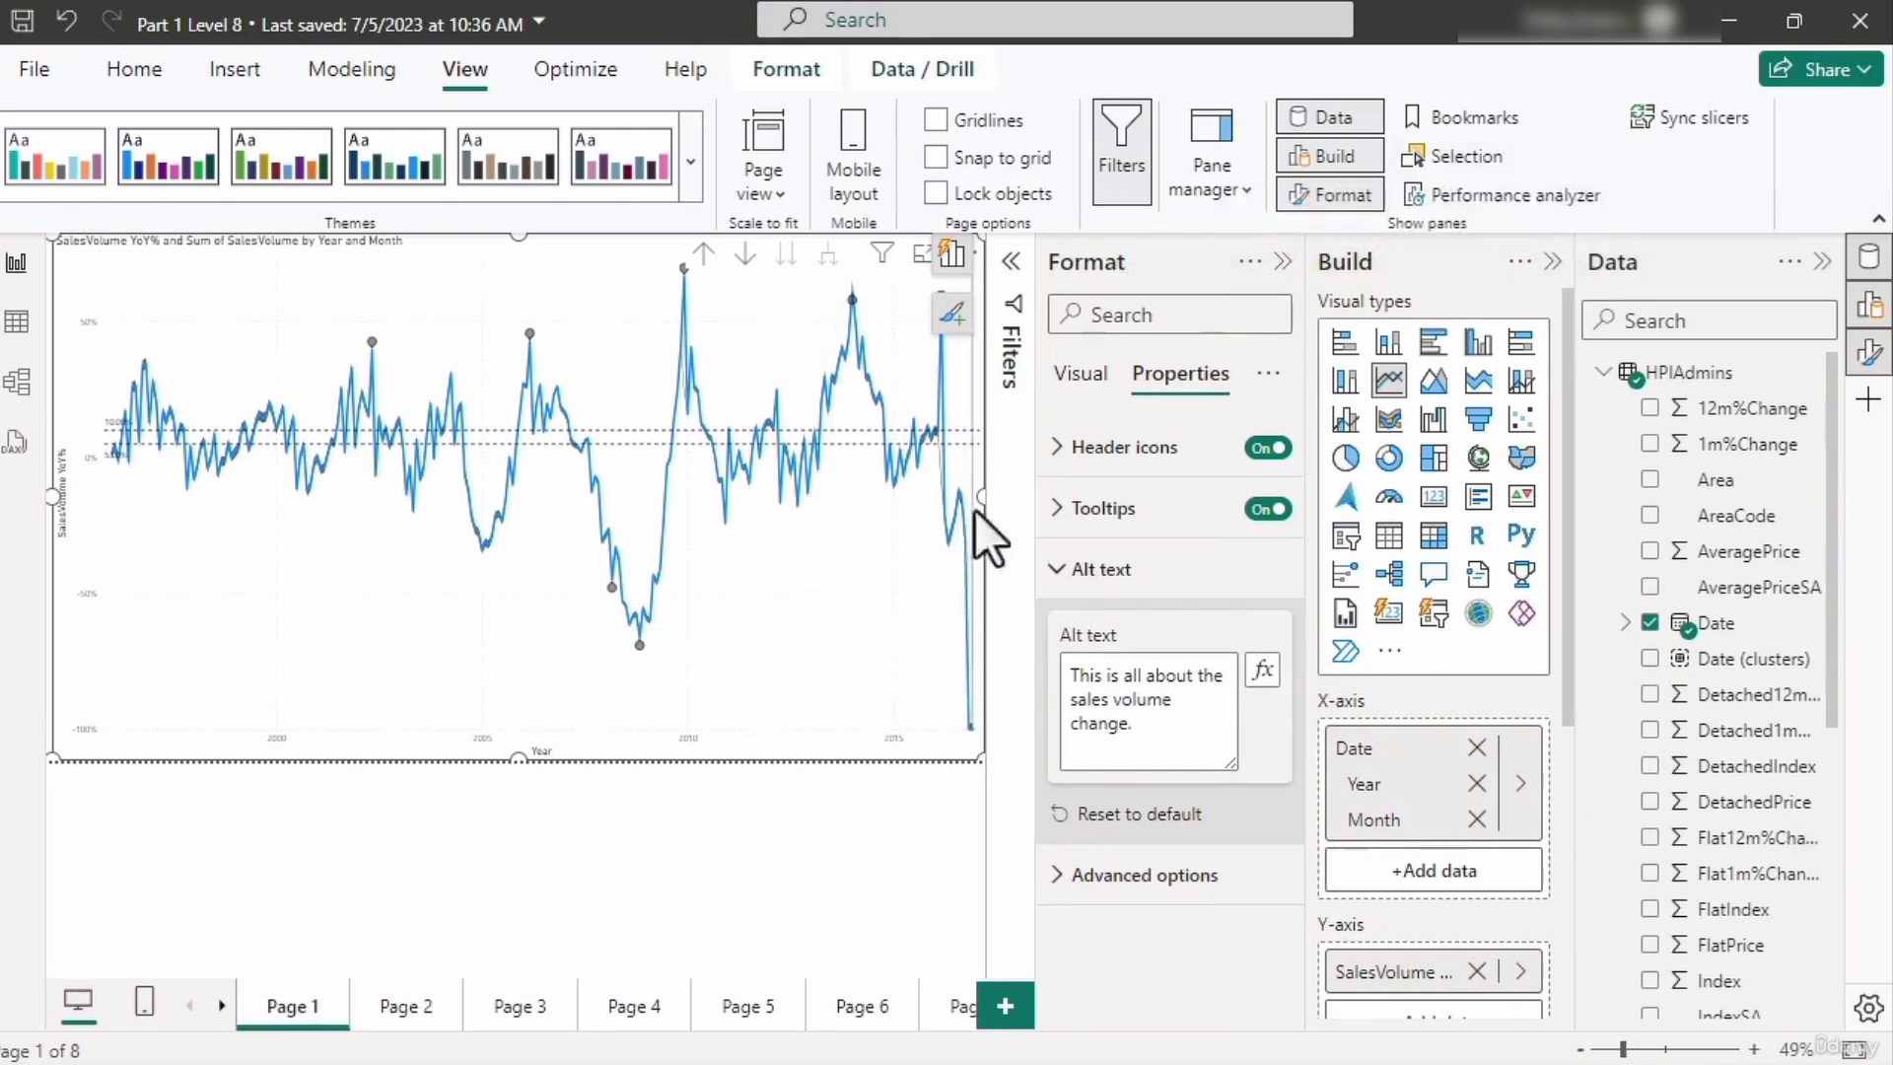
Narrow the line chart and add a slicer on RegionName in the freed space beside it
drag(981, 498, 724, 515)
click(858, 591)
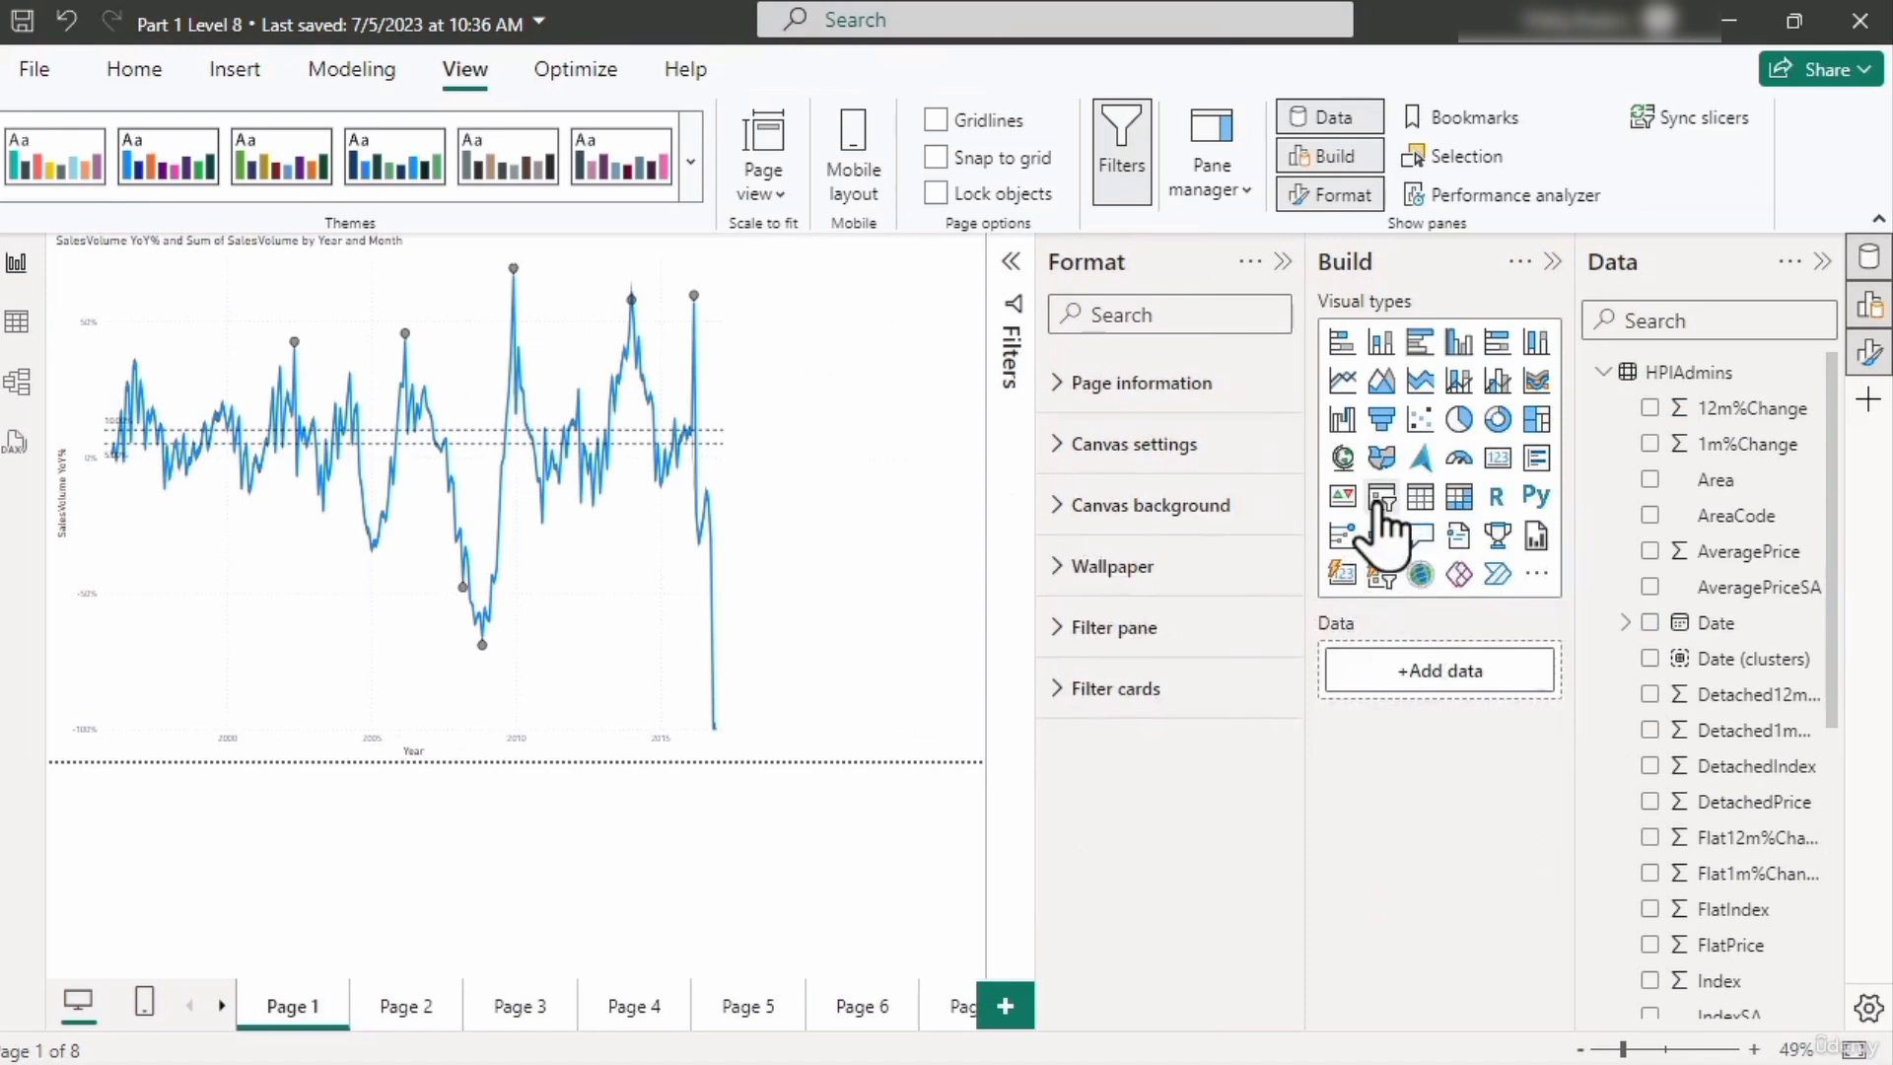
click(1345, 534)
scroll(1846, 795, down, 5)
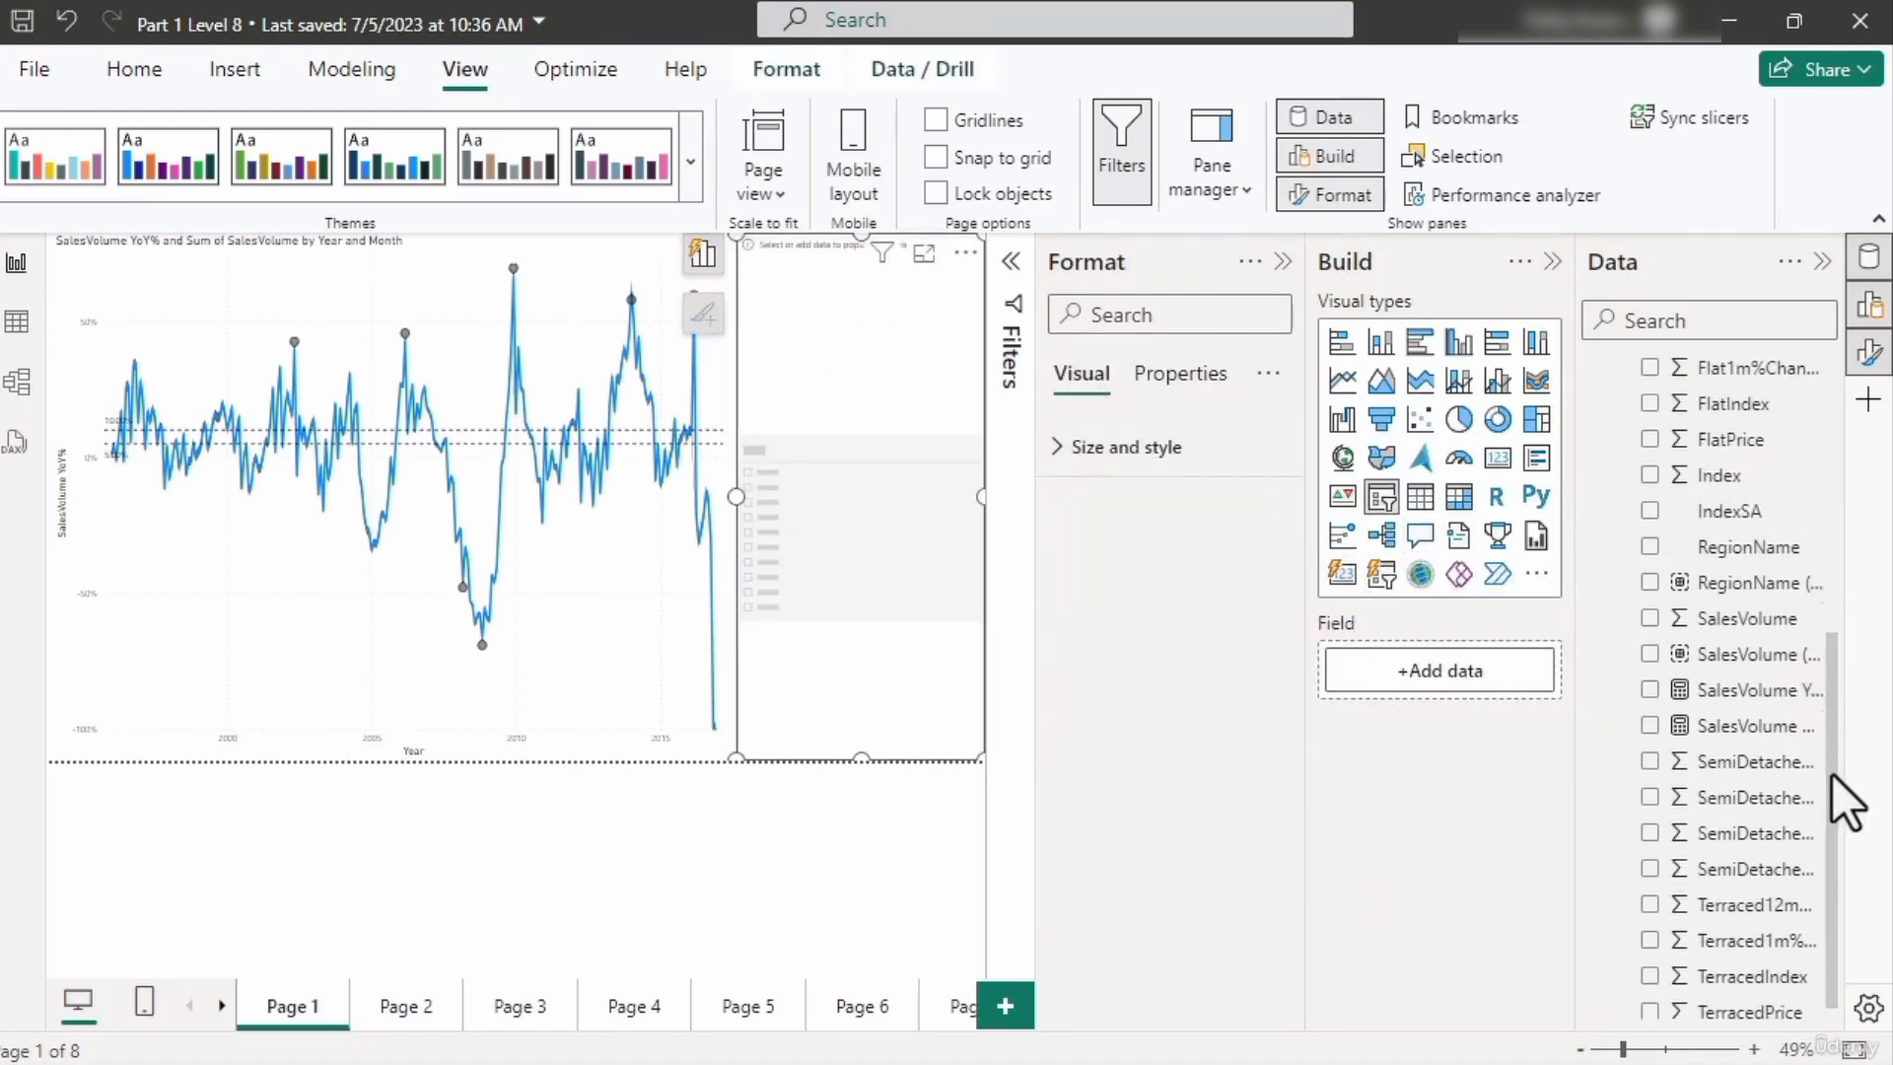
drag(1753, 536, 1421, 730)
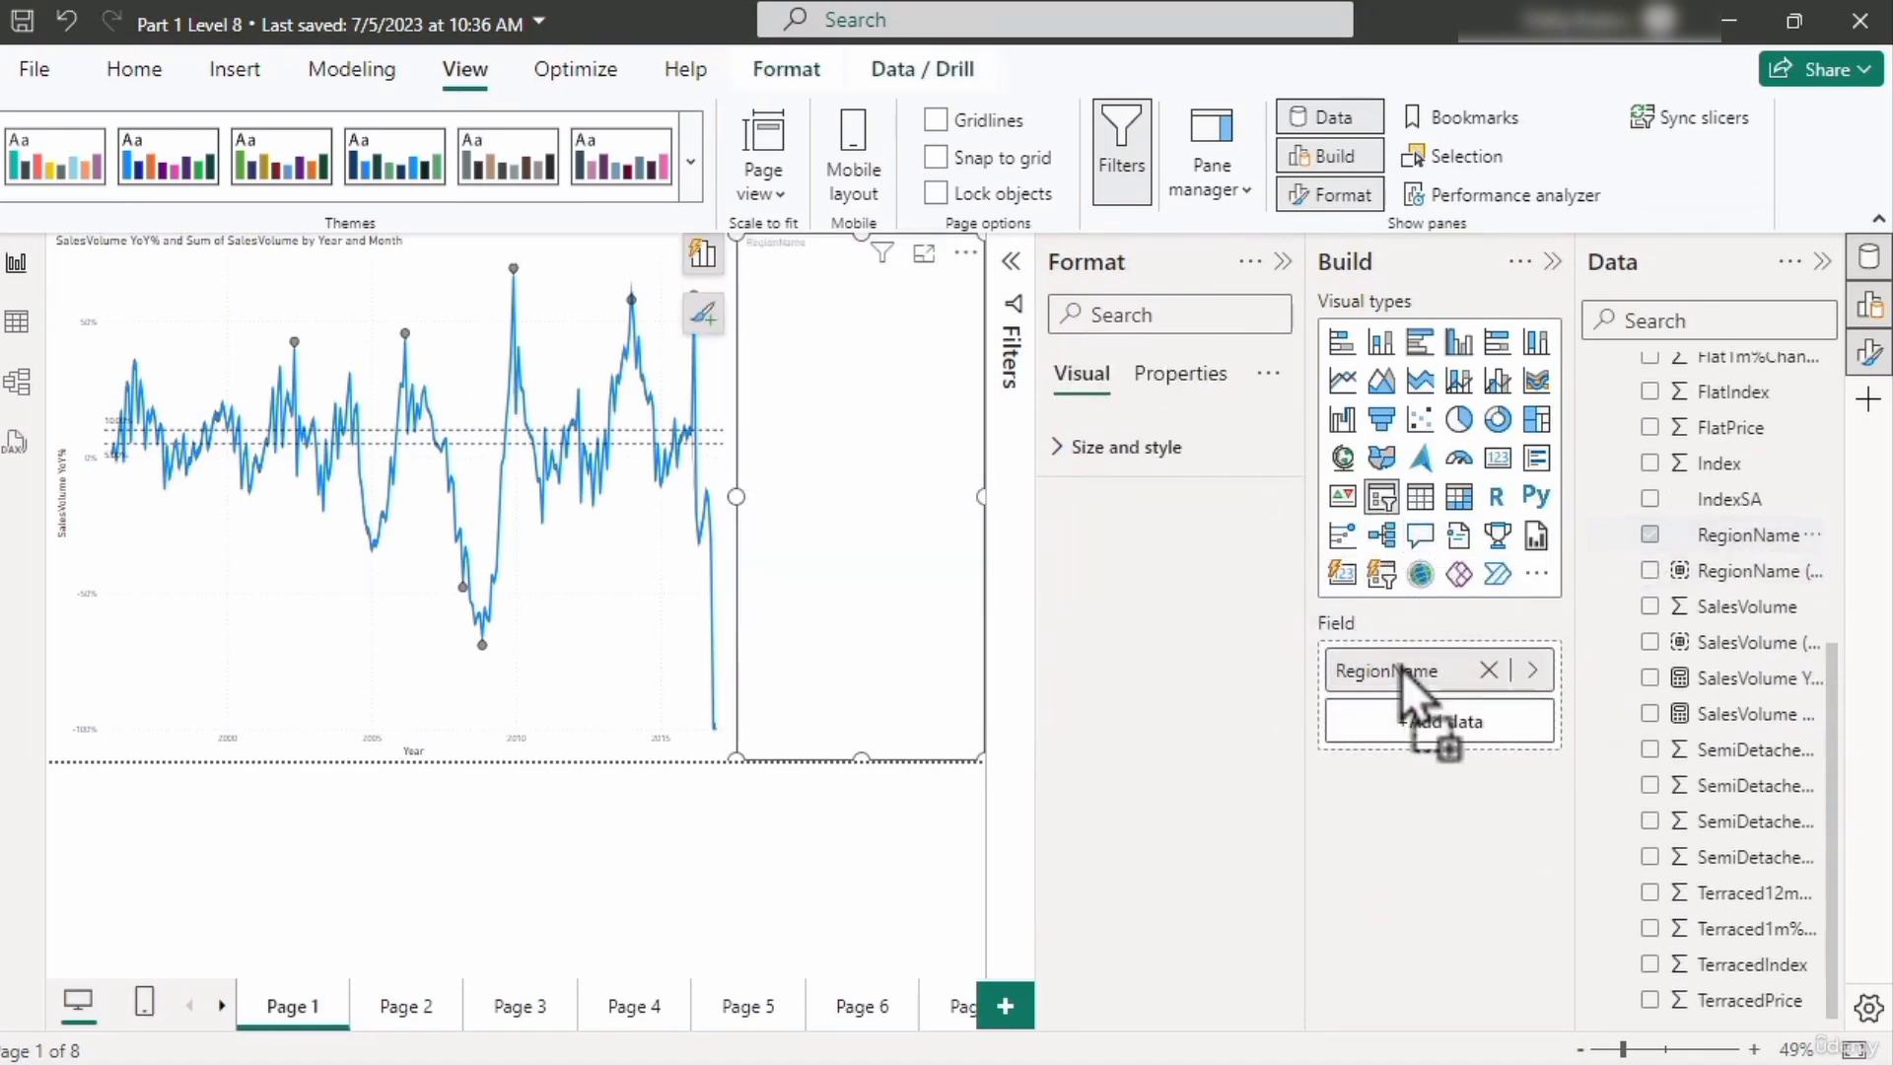
Display the tab order of the page's visuals and select the slicer in it
click(890, 662)
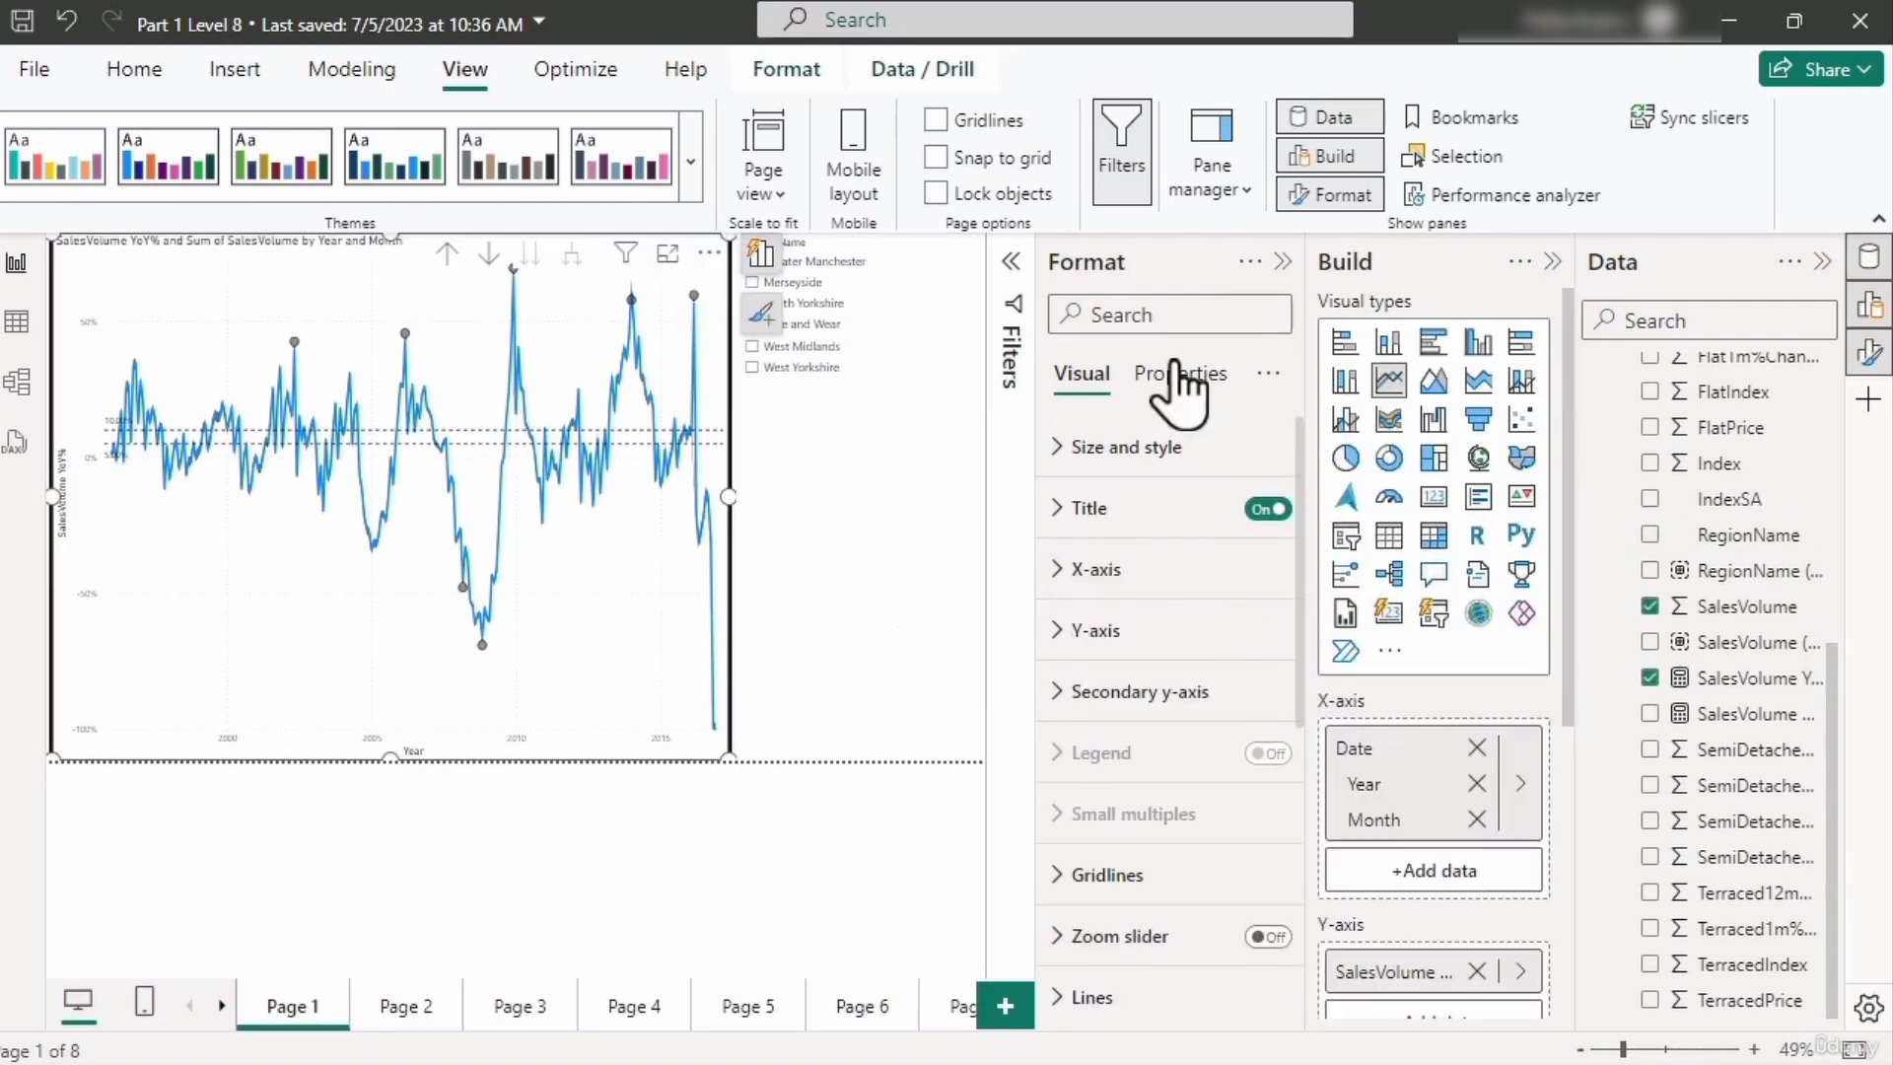
click(1453, 156)
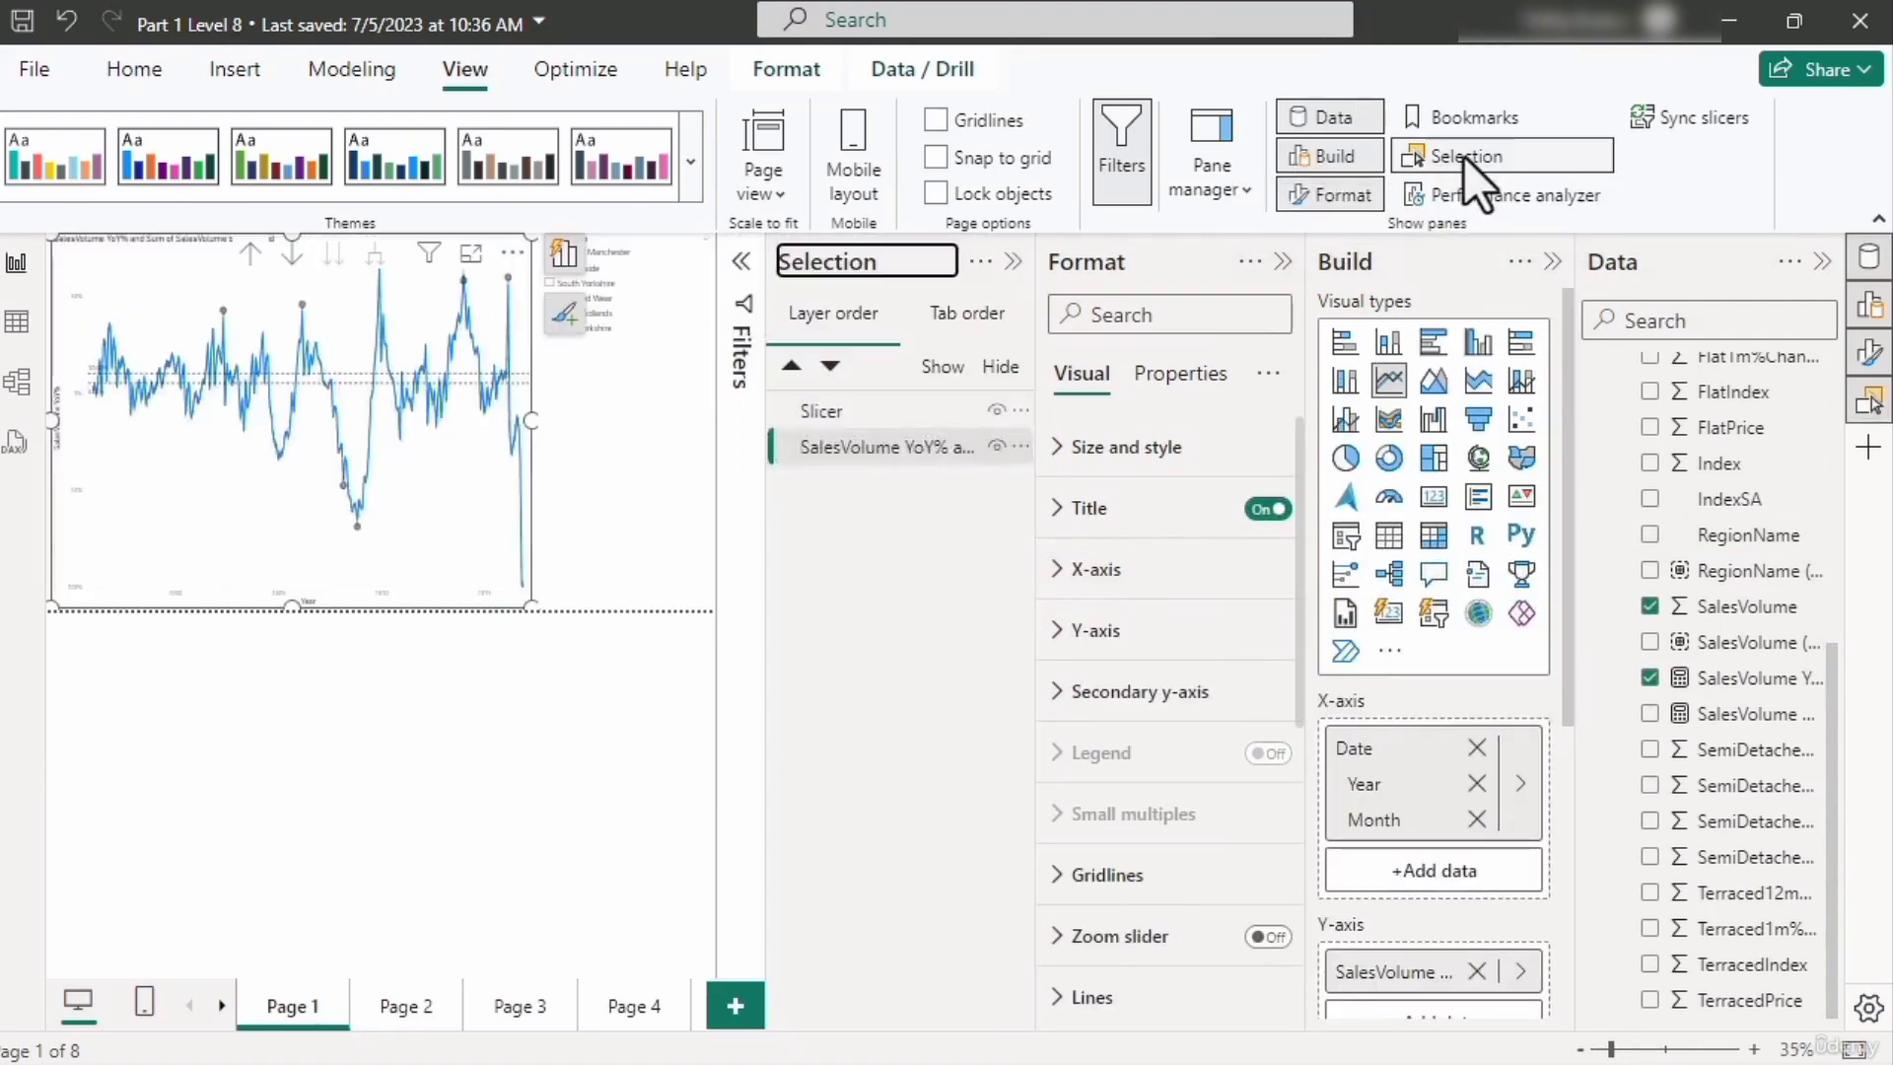
click(968, 314)
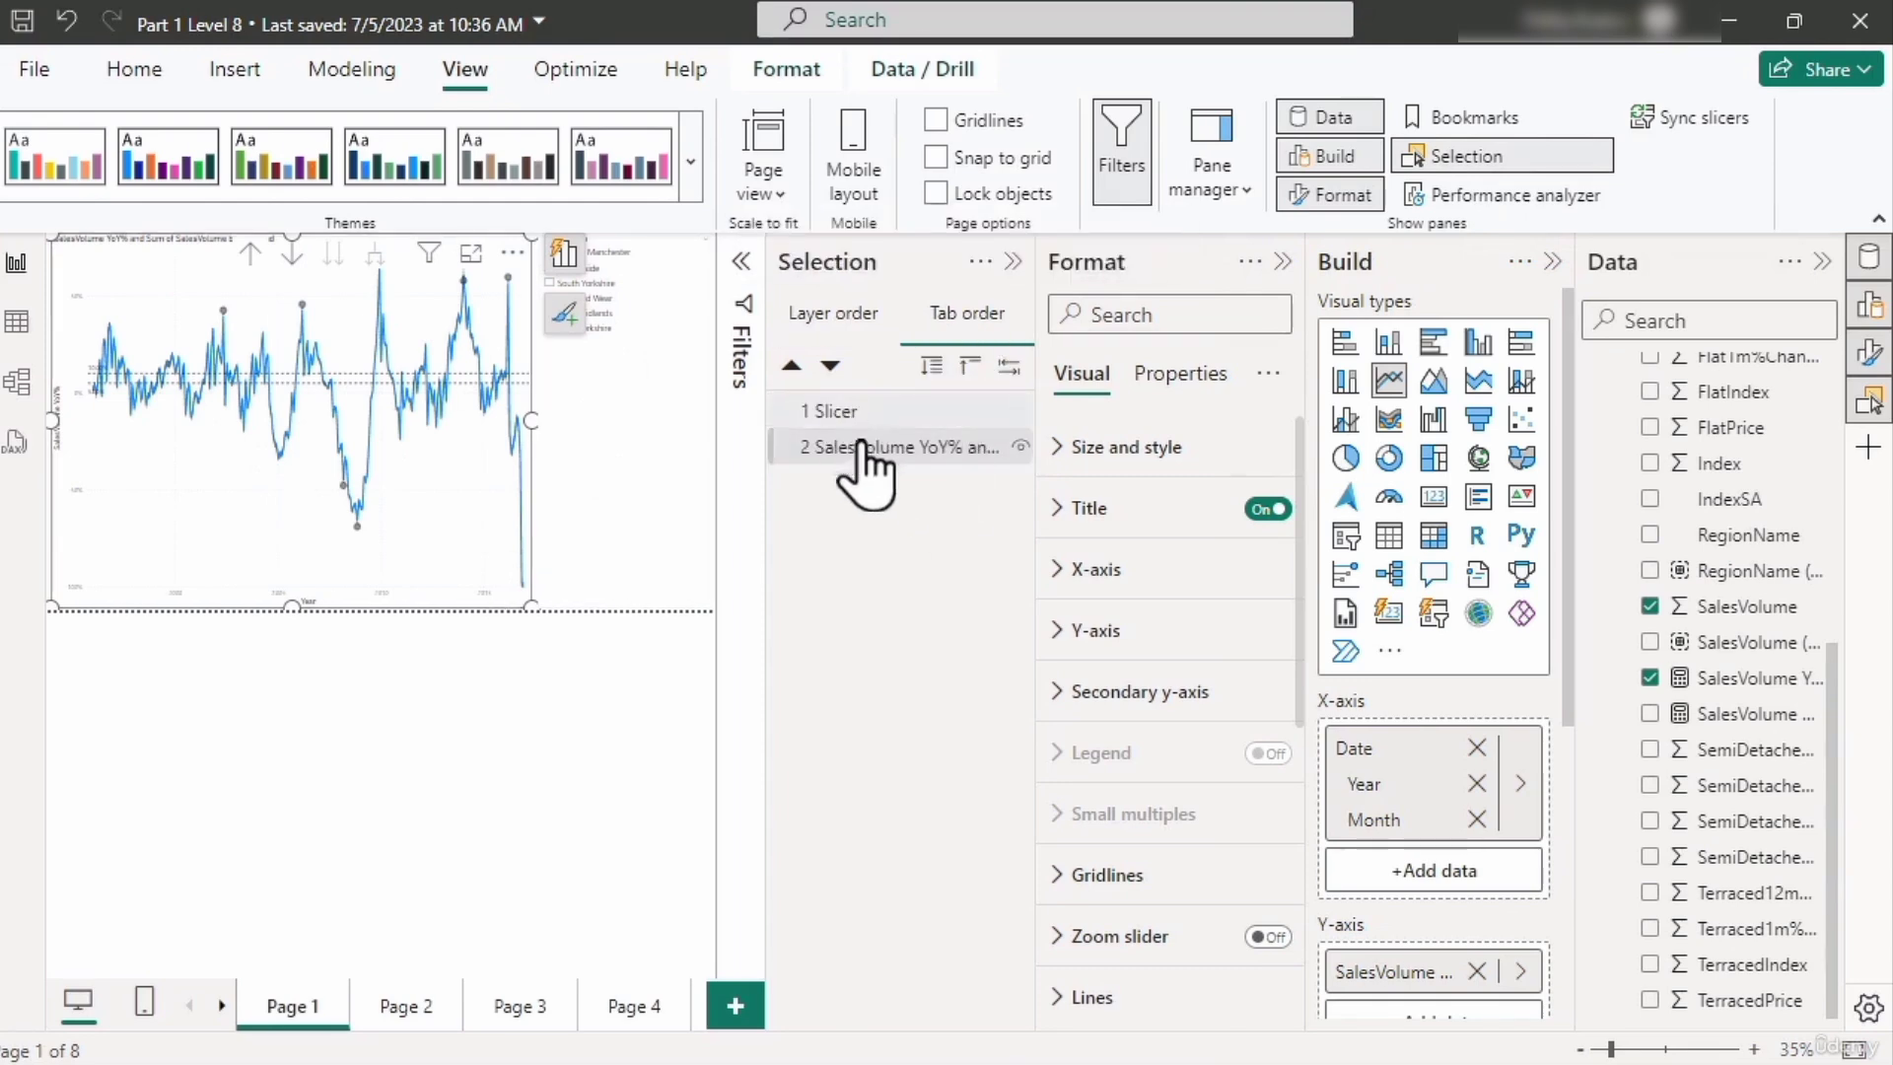
click(917, 413)
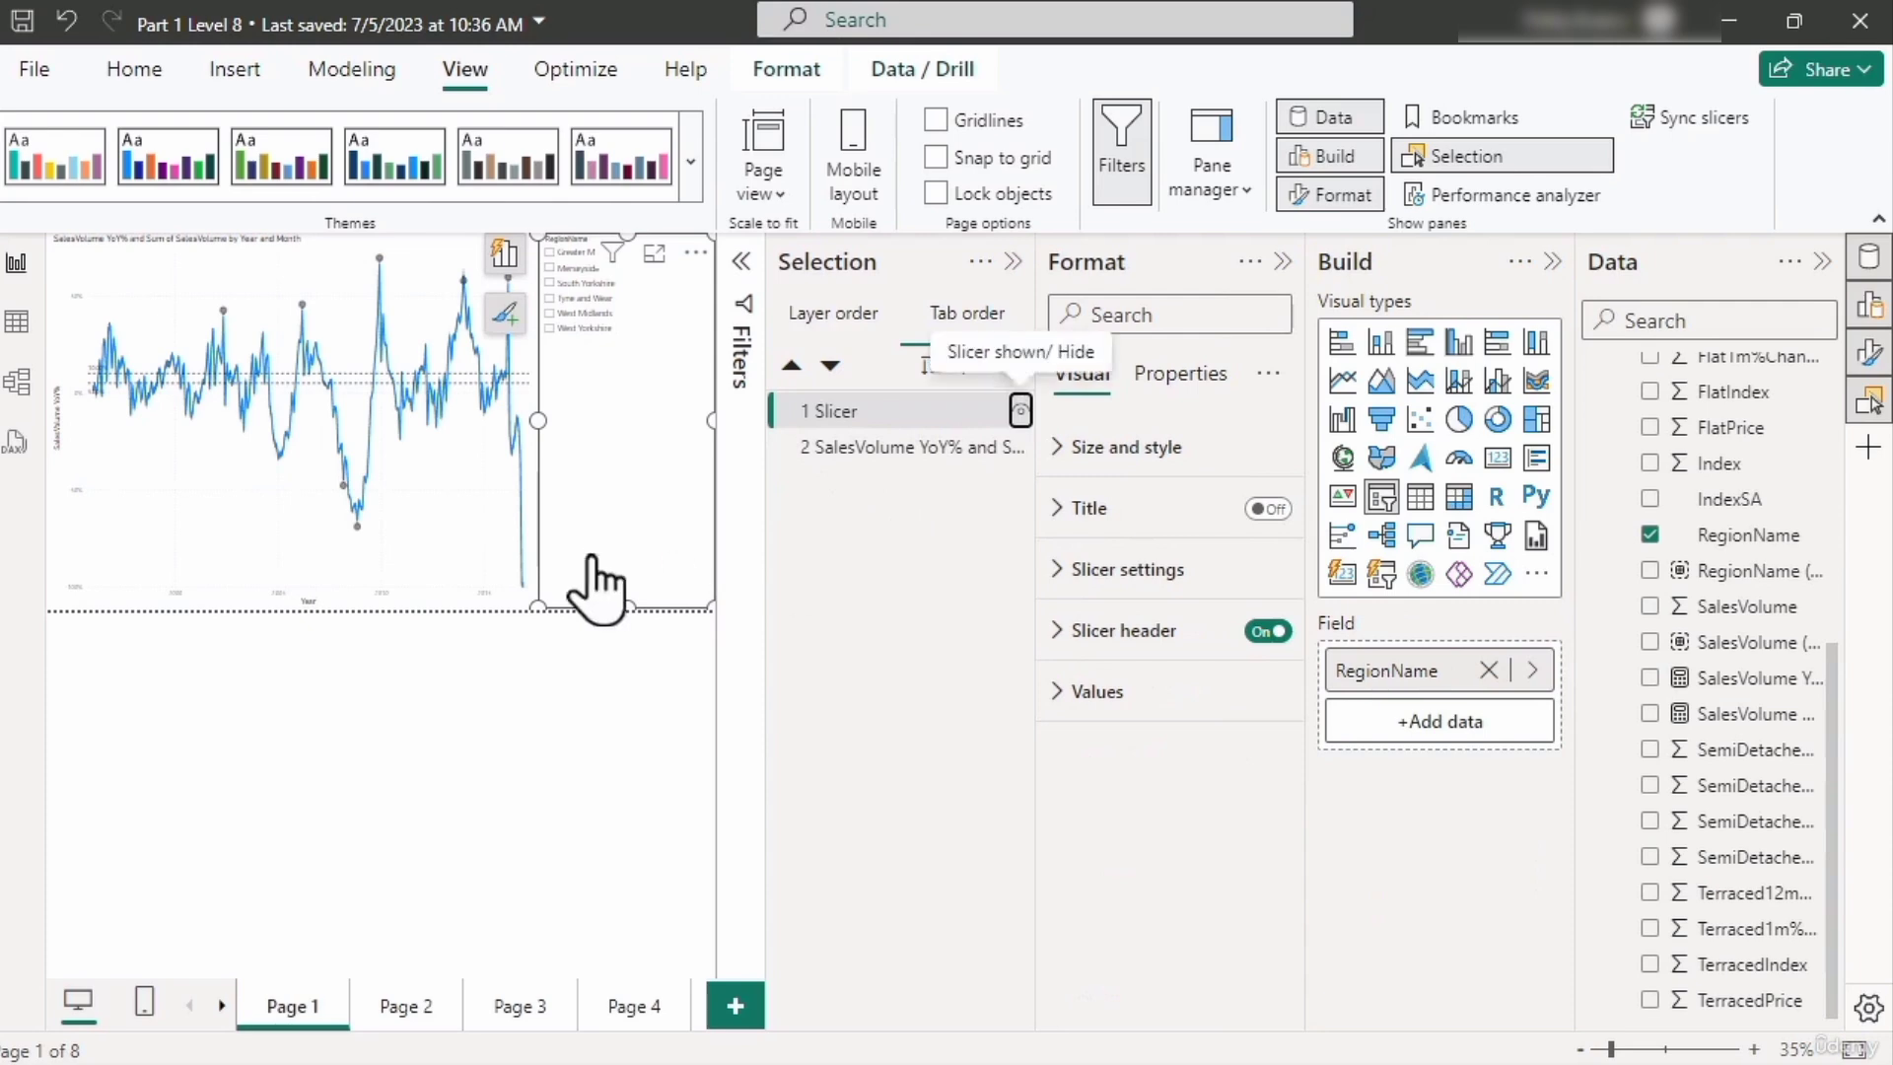
Cycle the keyboard focus between the slicer and the chart to check their order, and collapse the tab order list
key(Tab)
key(Tab)
key(Tab)
key(Tab)
key(Tab)
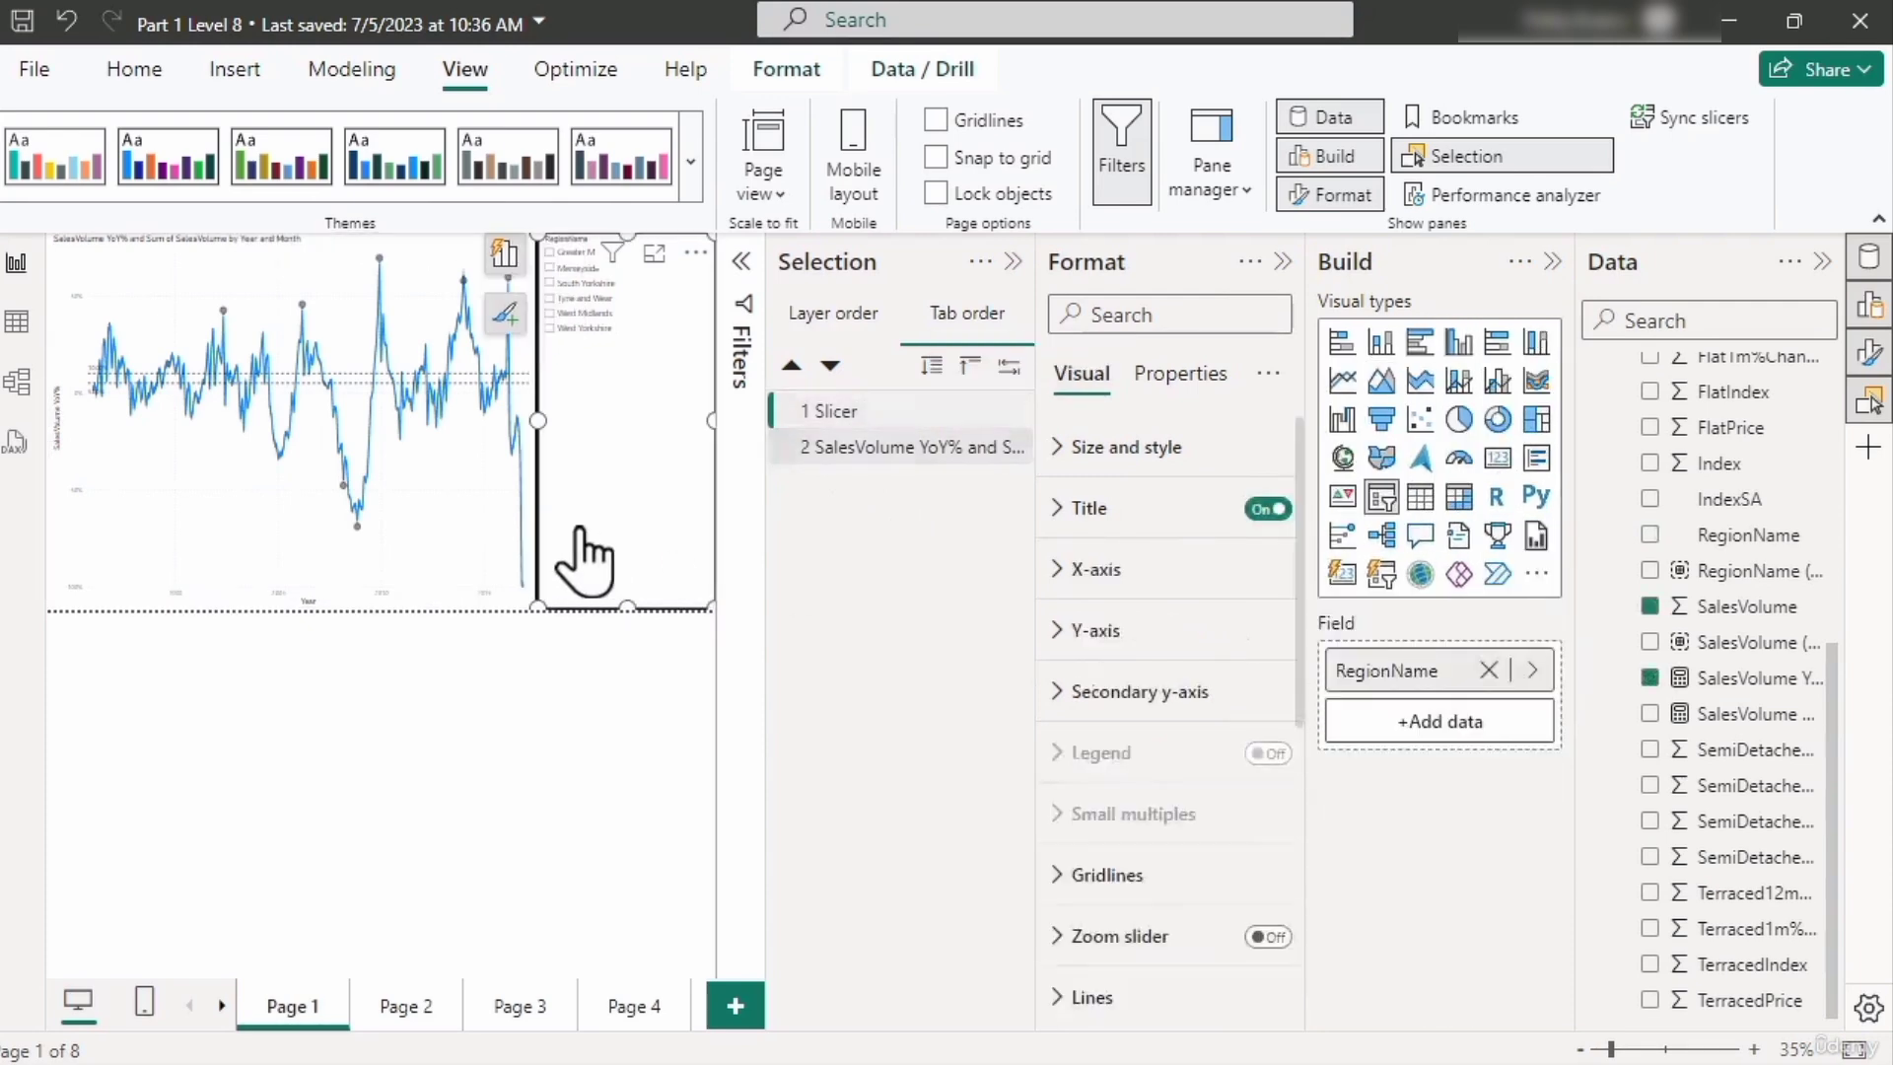
key(Tab)
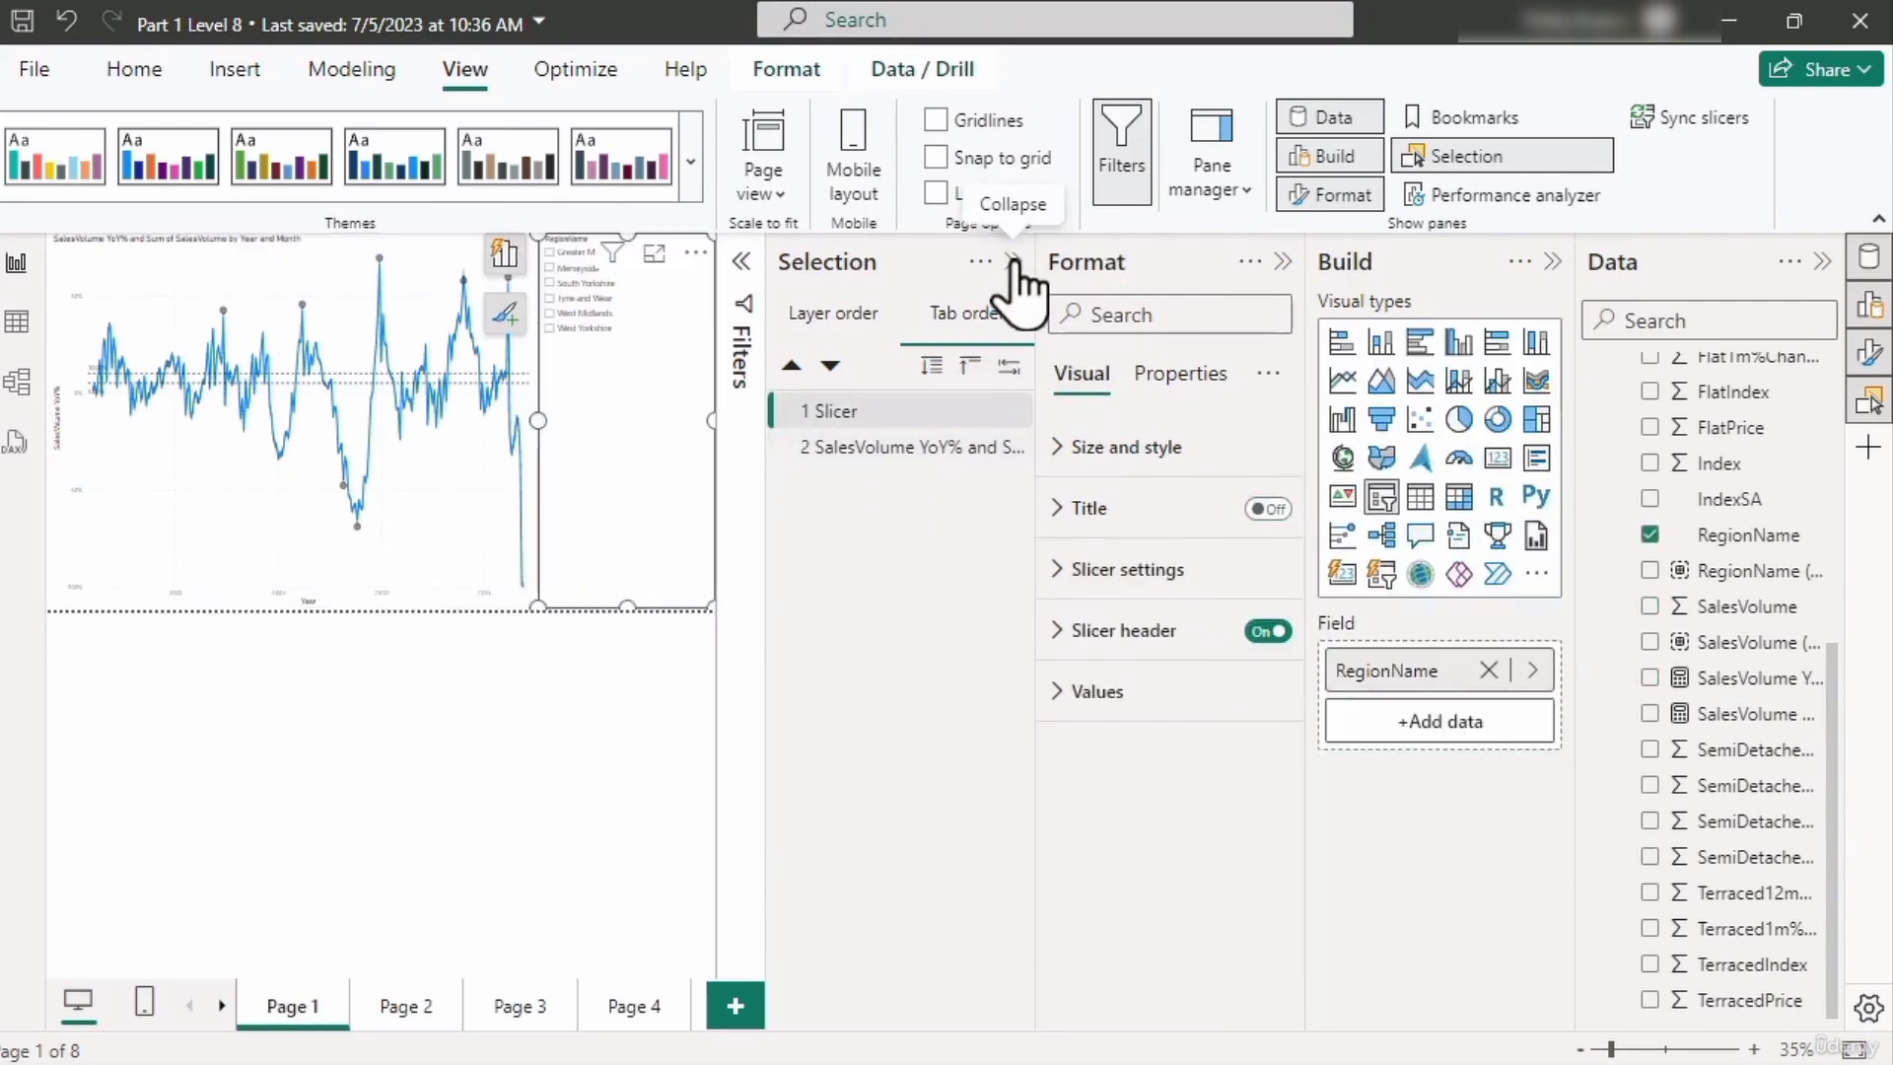
click(1013, 261)
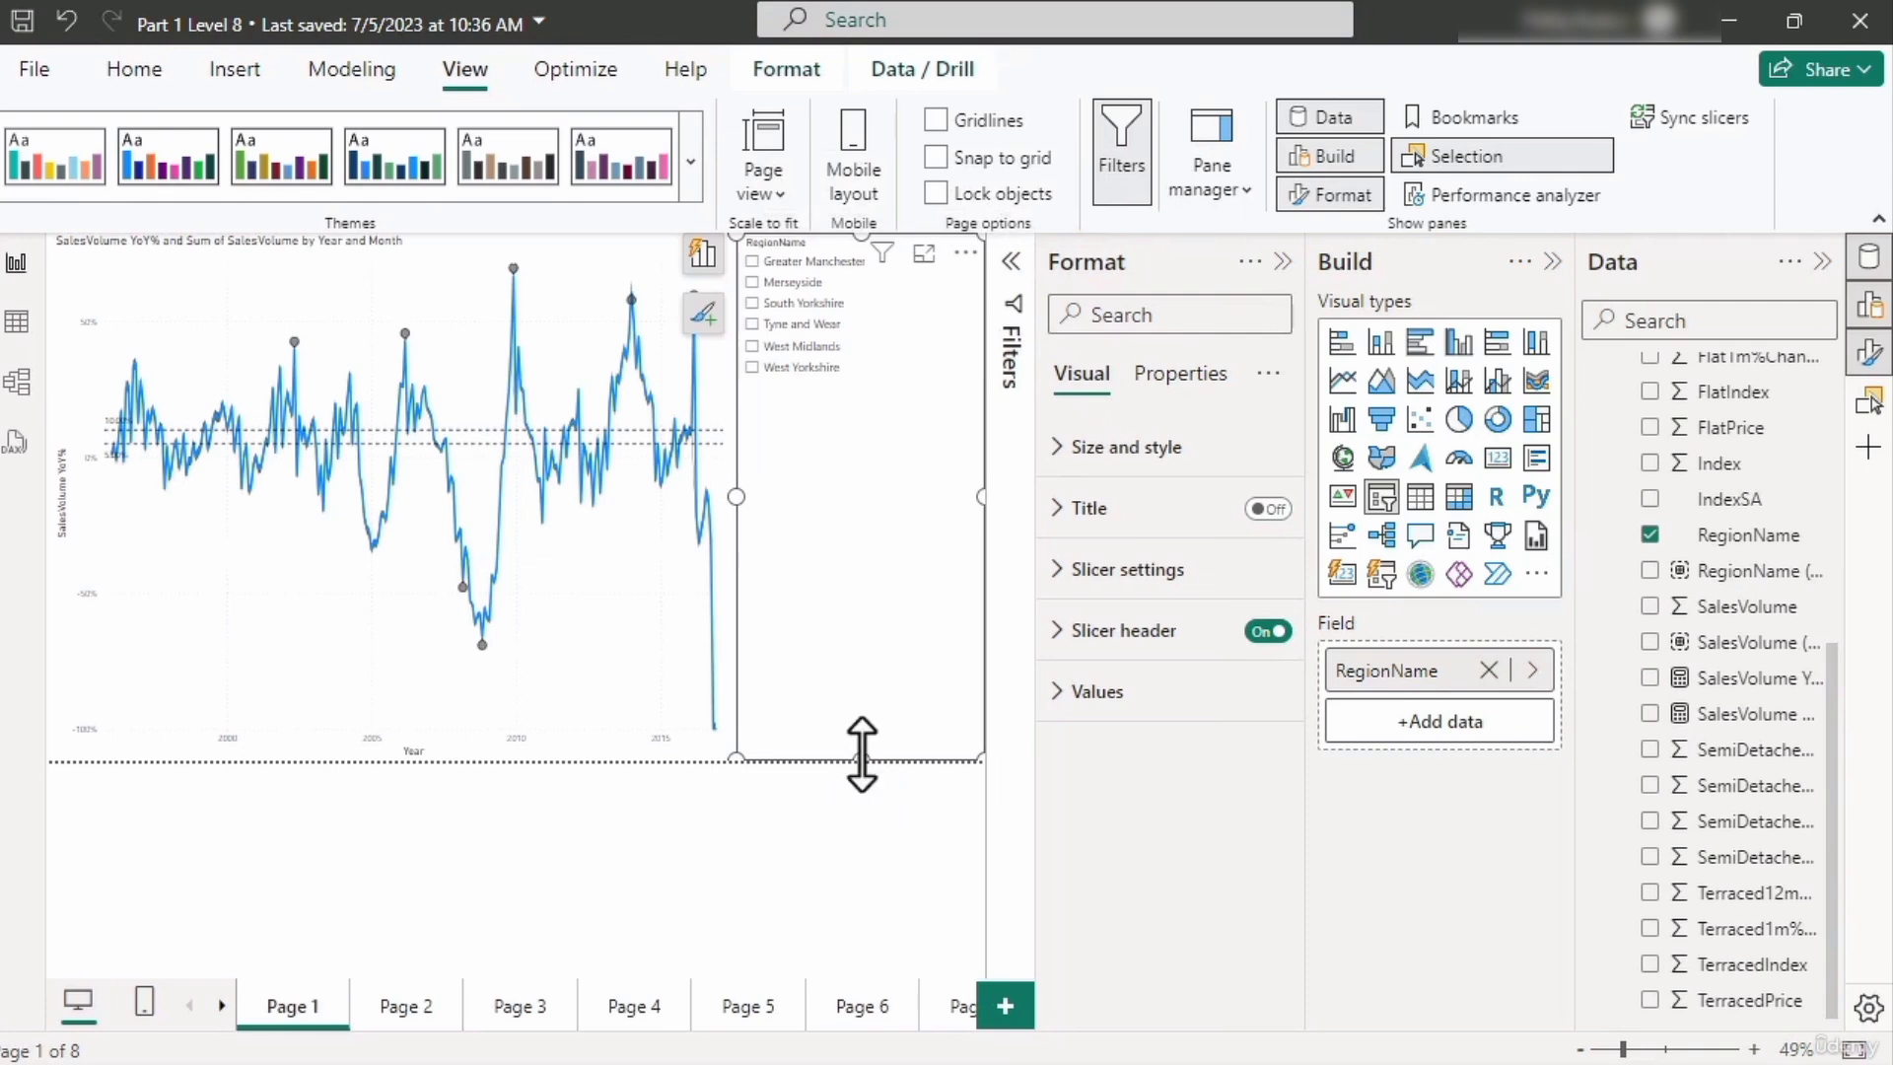
Shorten the RegionName slicer and add a second slicer on Area beneath it
drag(862, 754, 881, 493)
click(882, 566)
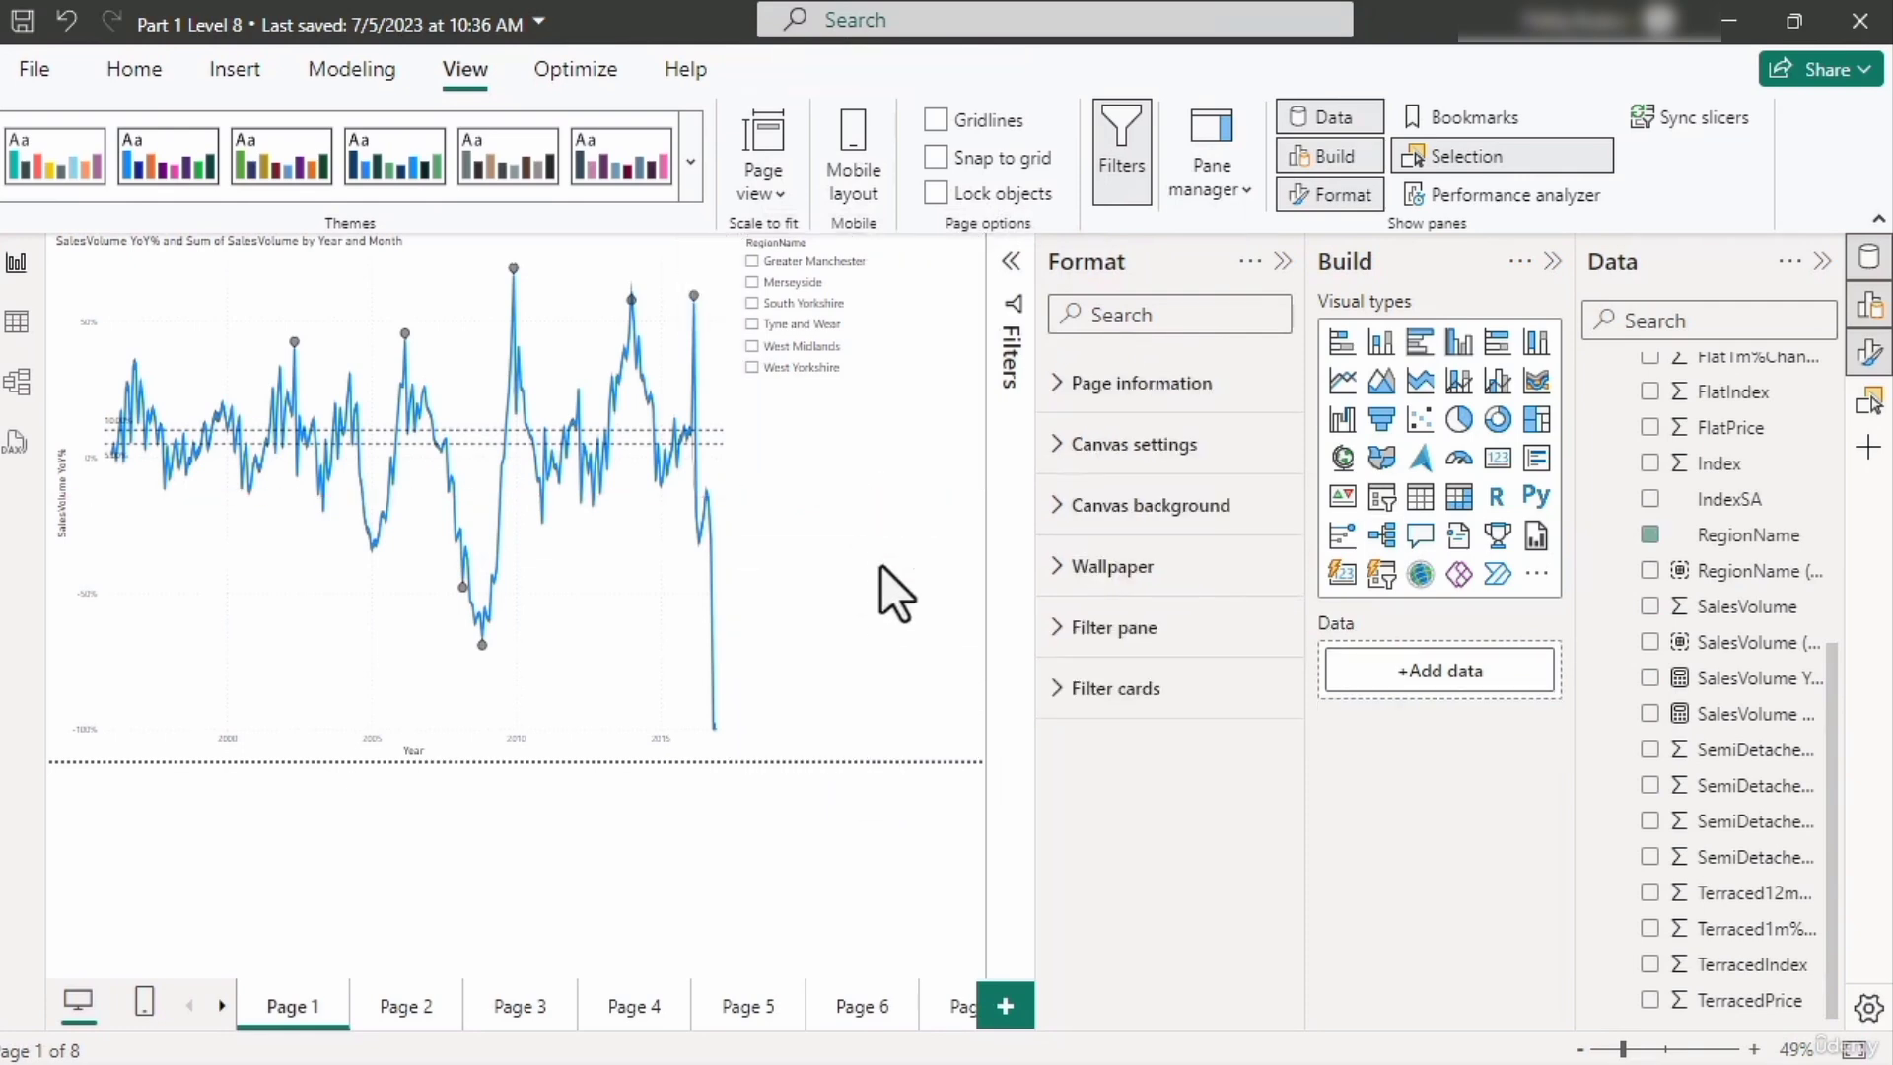
click(1381, 496)
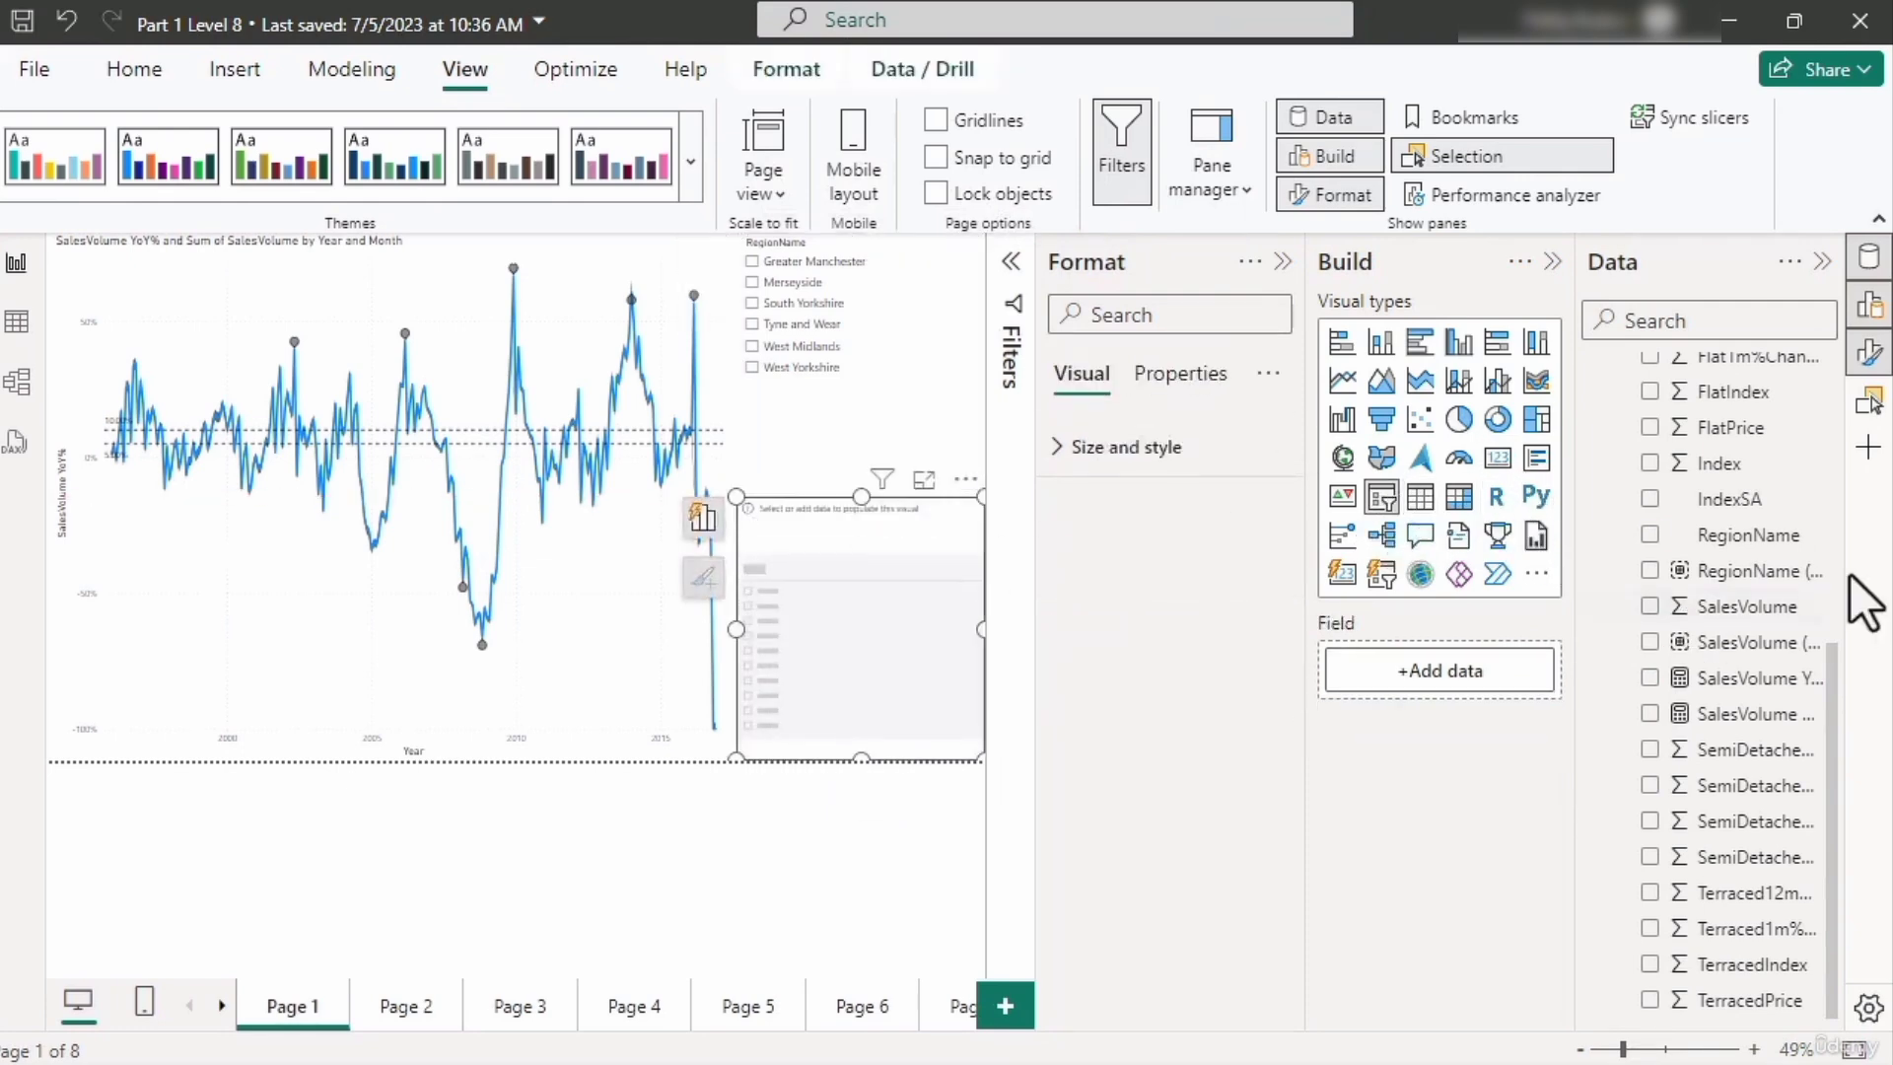
scroll(1833, 543, up, 5)
drag(1725, 481, 1447, 687)
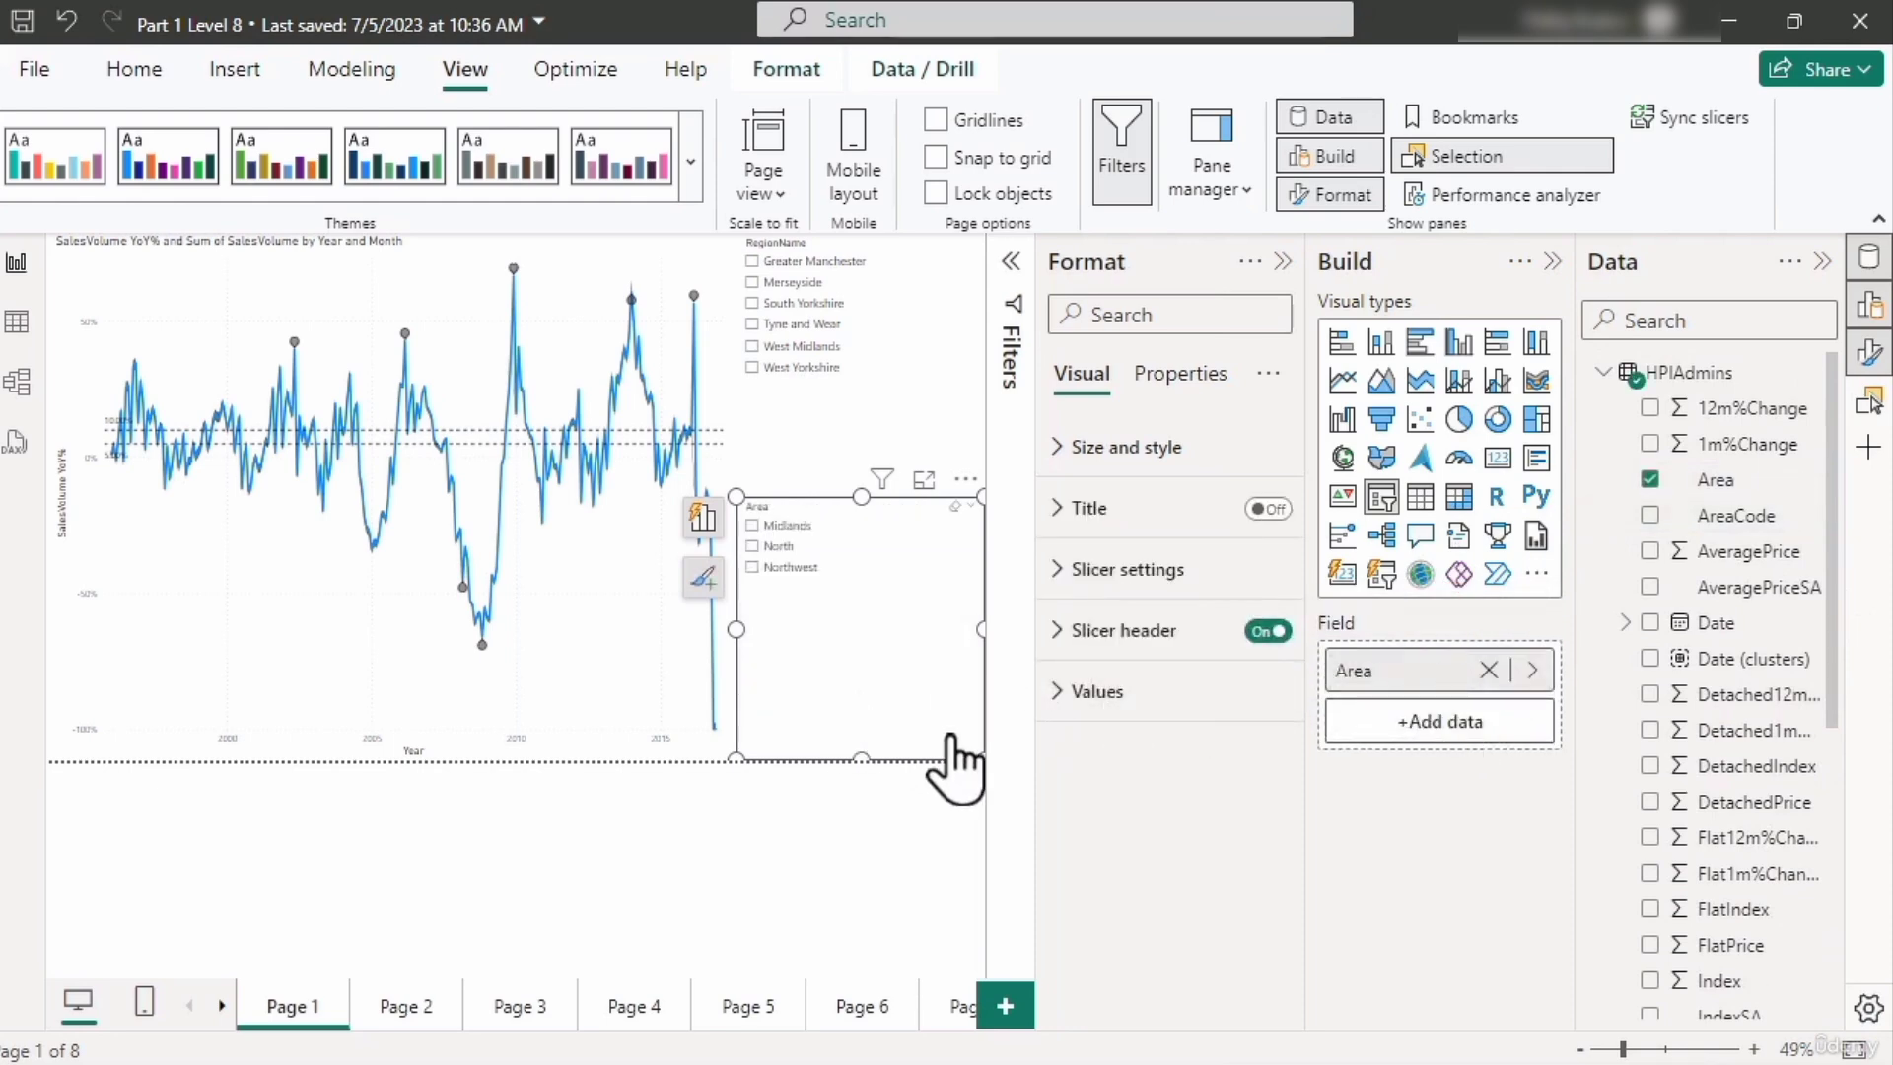
Cycle the keyboard focus through the chart and both slicers to check the order in which they are reached
key(Tab)
key(Tab)
key(shift+Tab)
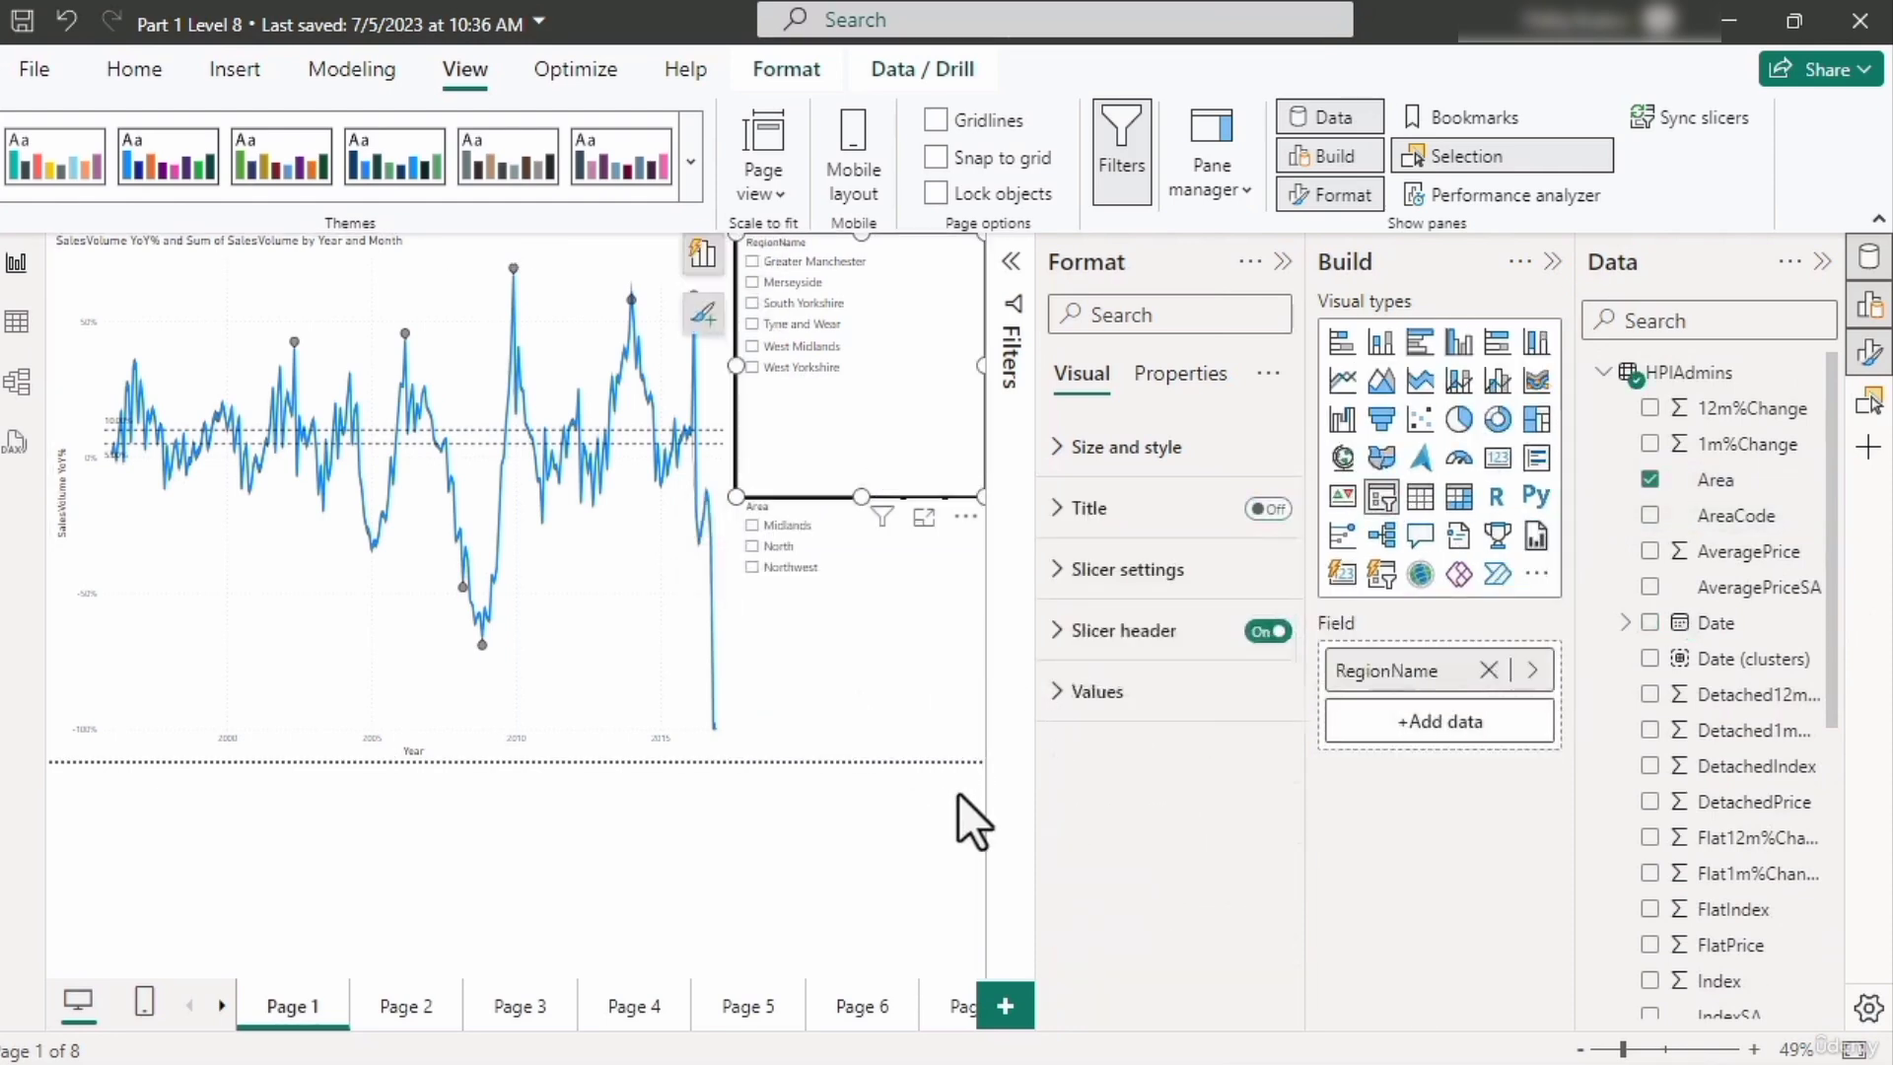
key(Tab)
key(Tab)
key(Tab)
key(Tab)
key(Tab)
key(Tab)
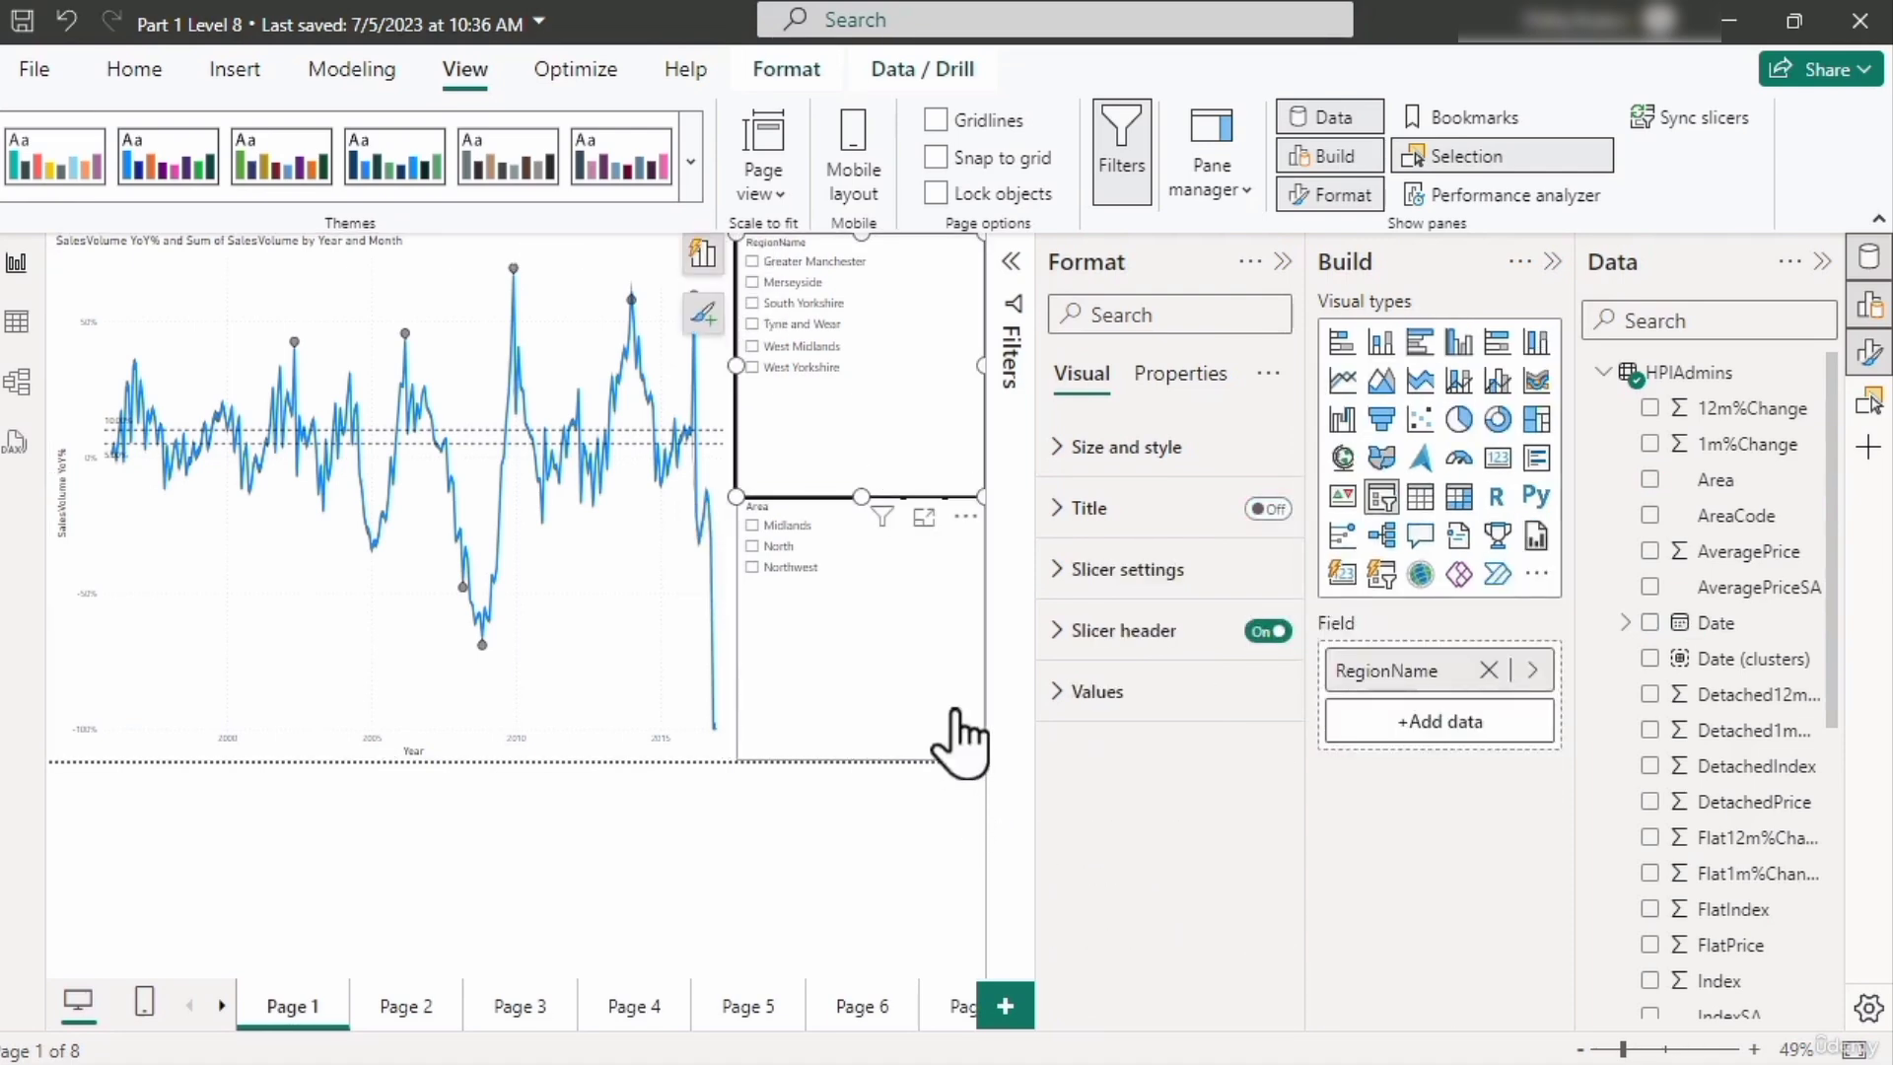
Move the SalesVolume YoY% chart to first place in the page's tab order
click(1470, 158)
click(965, 313)
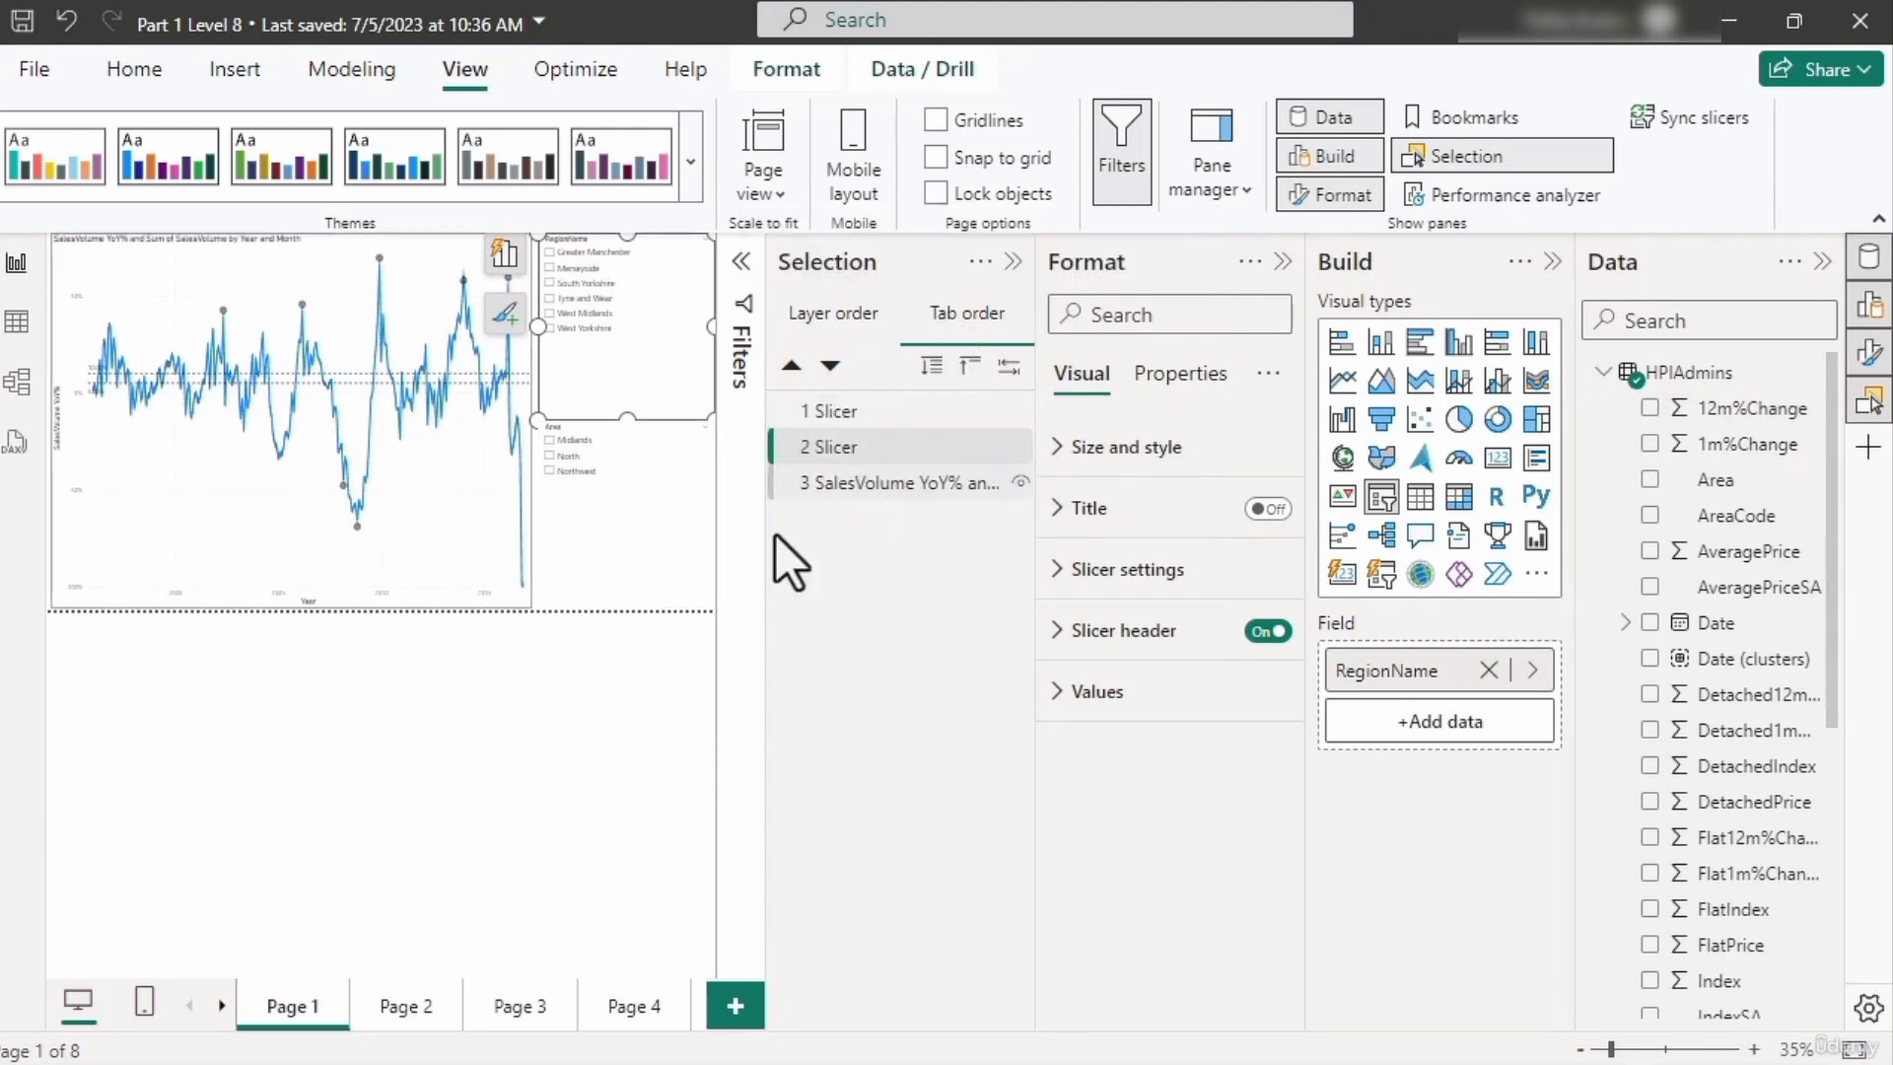
click(625, 562)
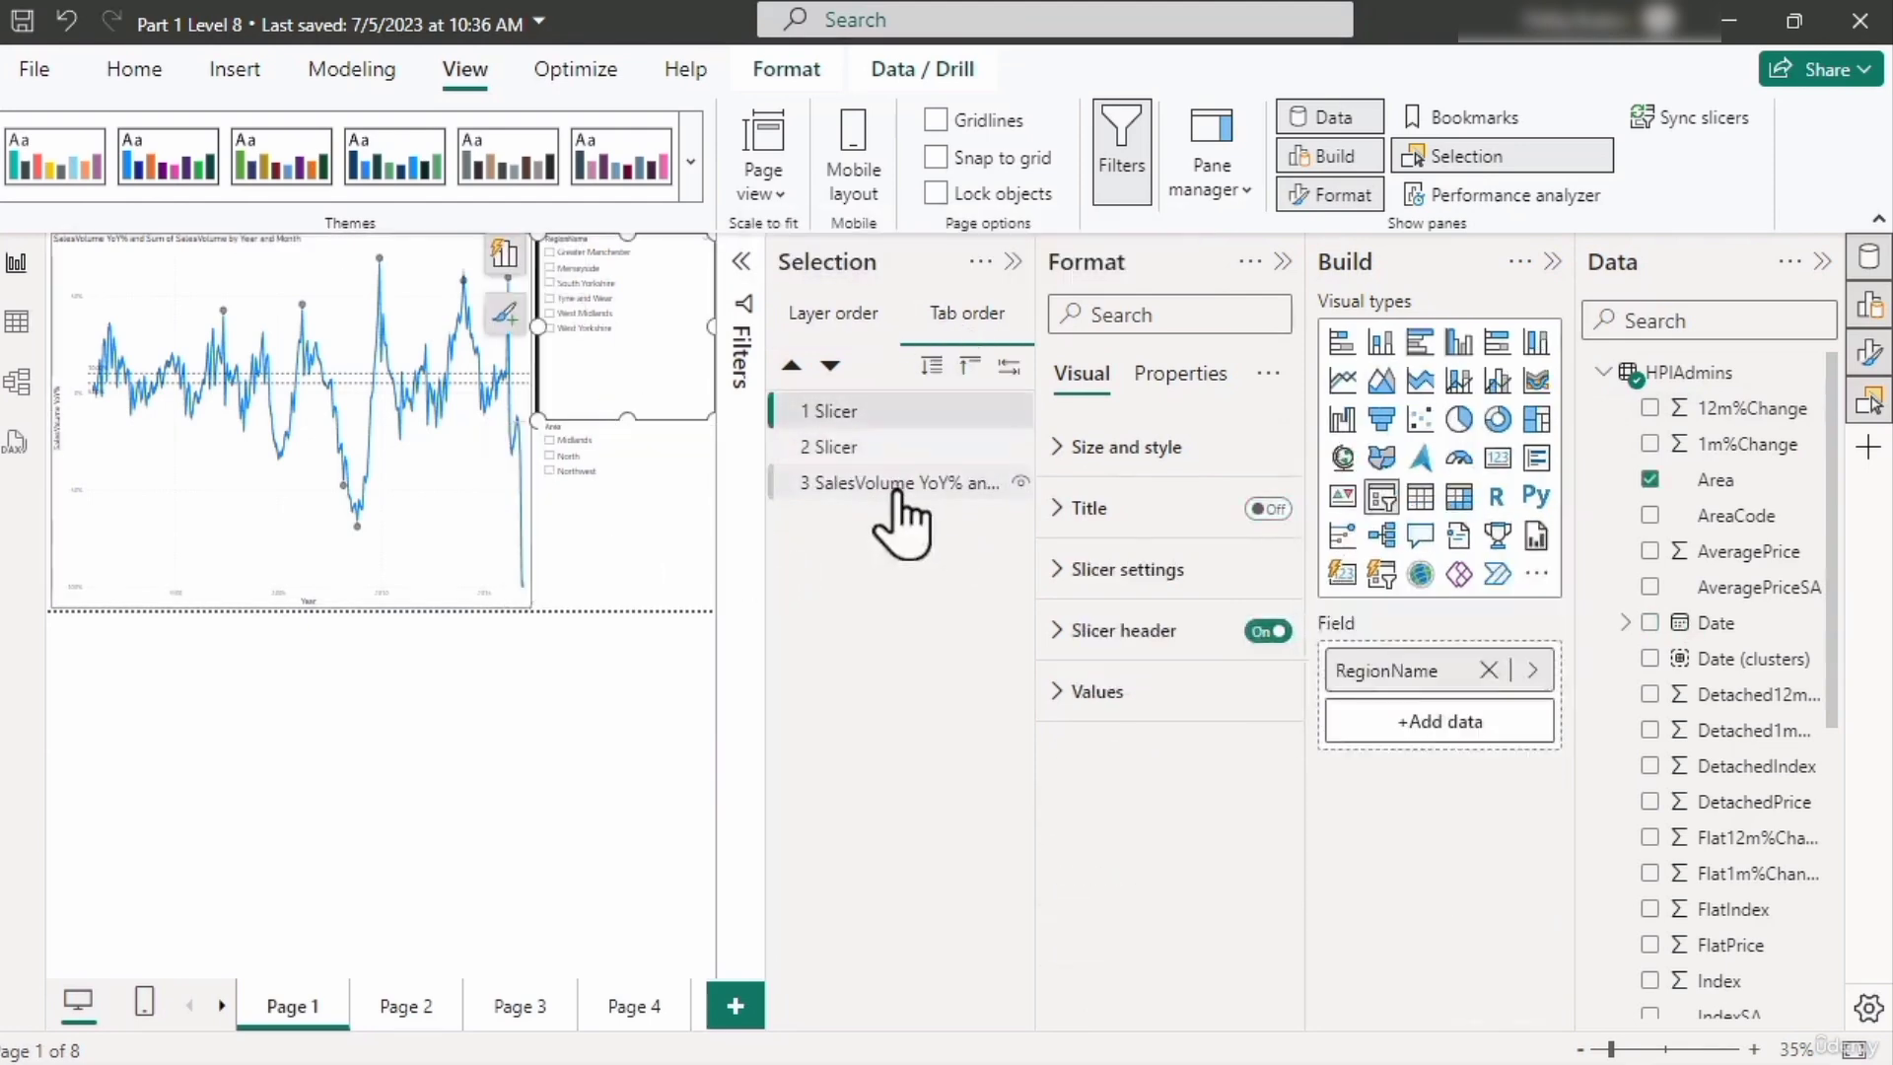
drag(899, 485, 815, 410)
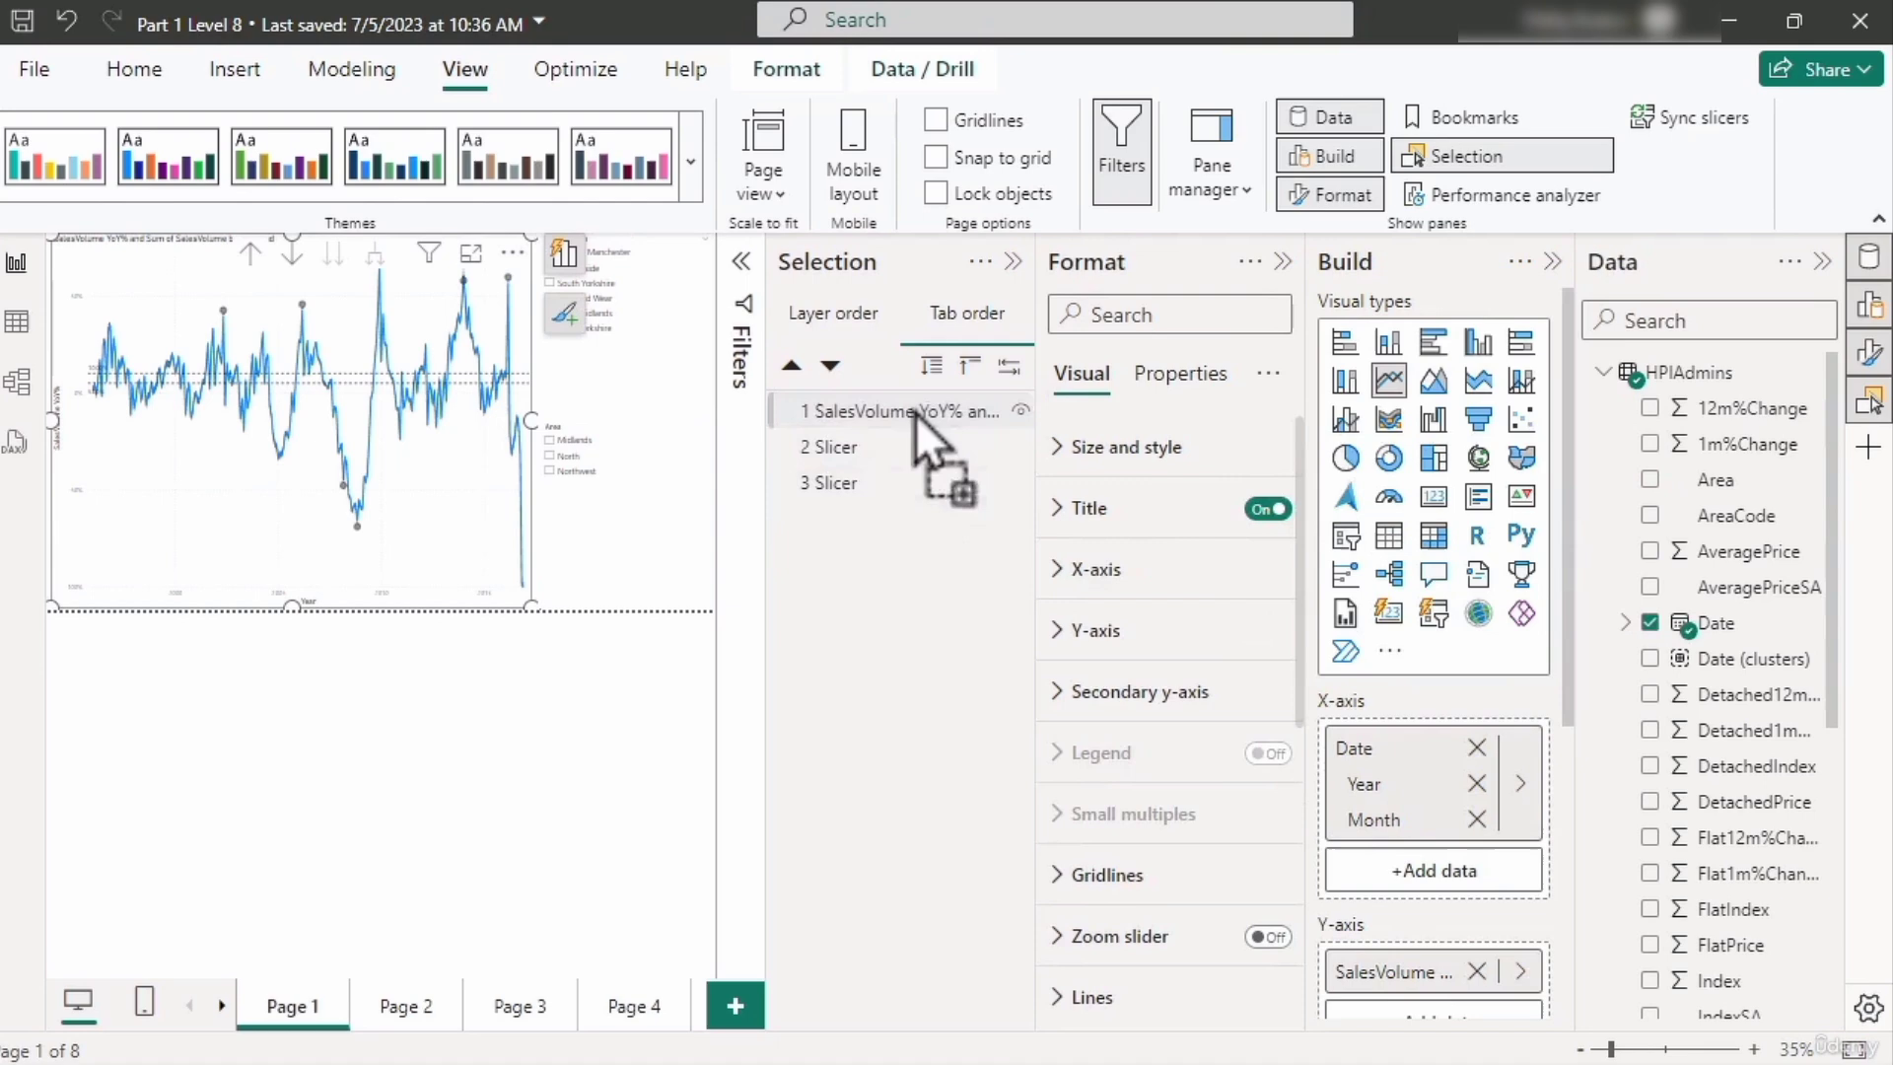
Identify which slicer is which, and move the RegionName slicer to second place in the tab order, ahead of Area
click(650, 393)
click(372, 537)
click(605, 442)
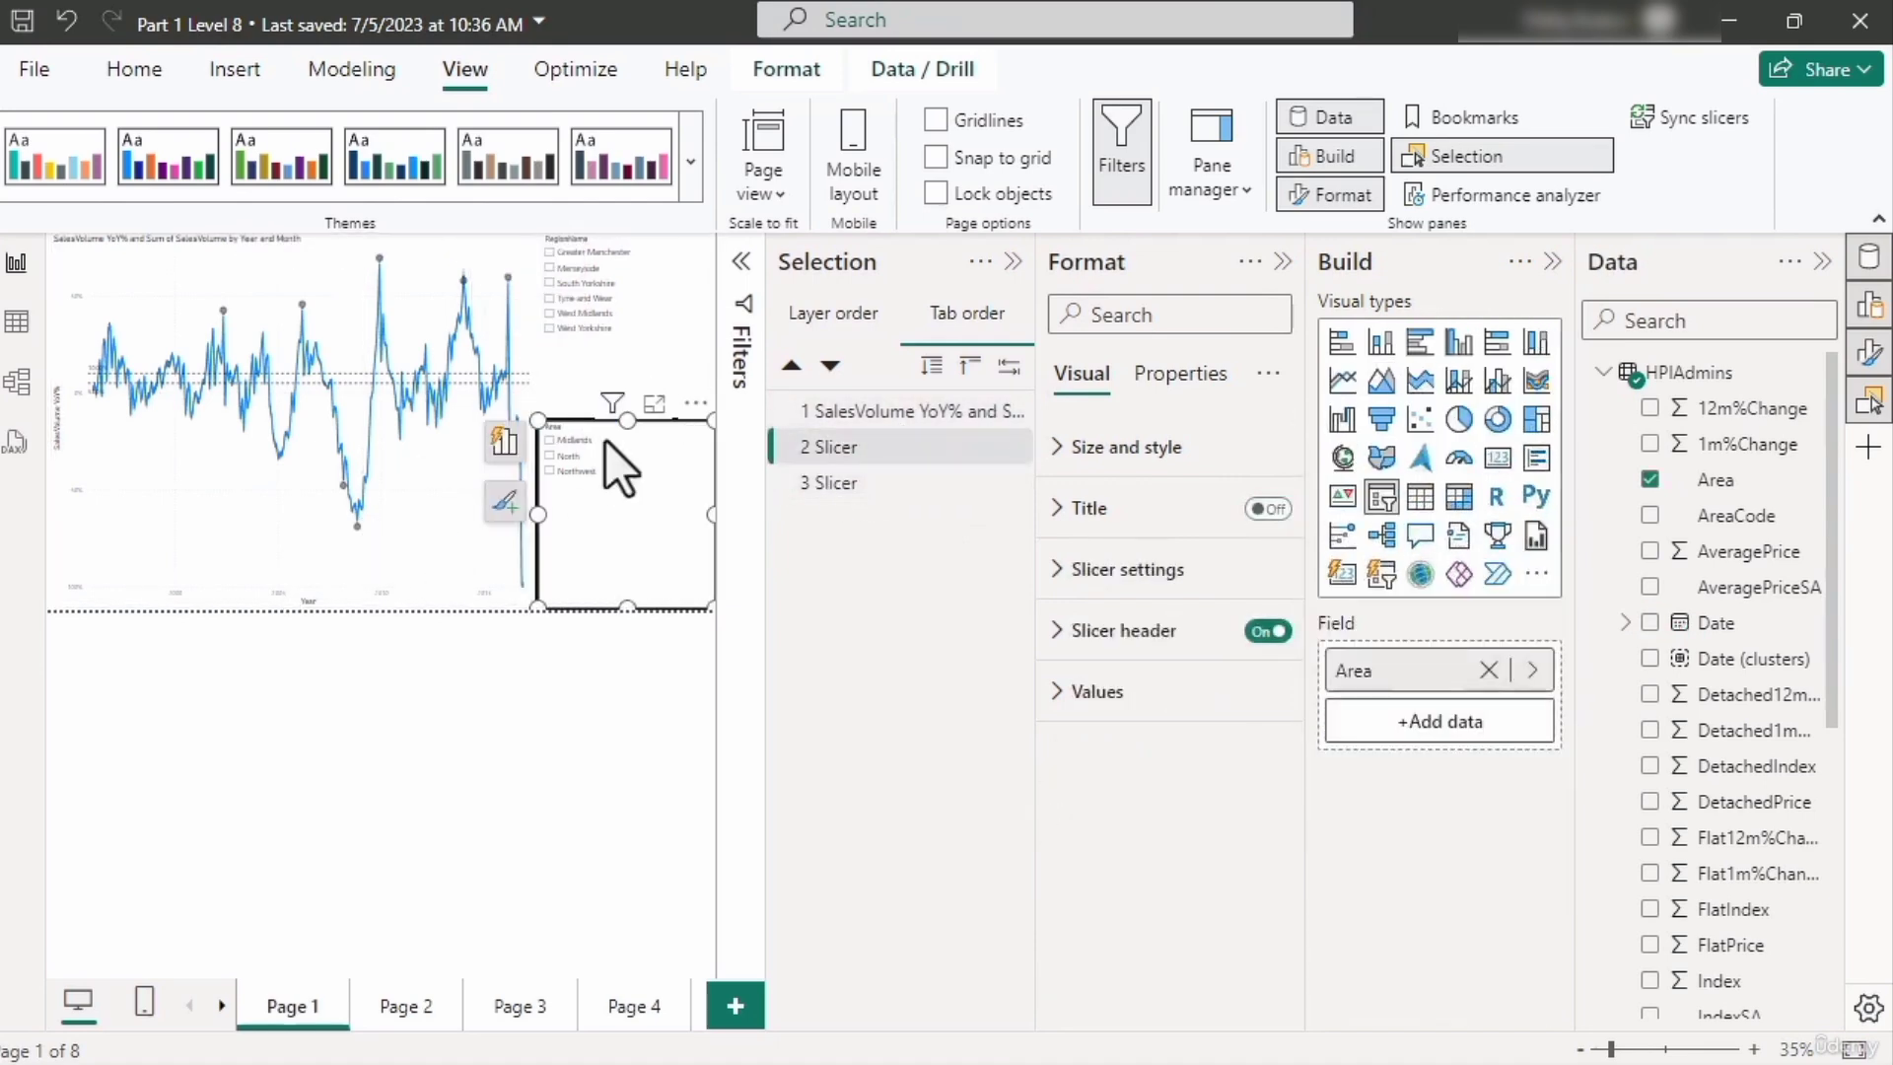
mouse_move(893, 483)
mouse_down()
mouse_move(920, 456)
mouse_move(887, 446)
mouse_up()
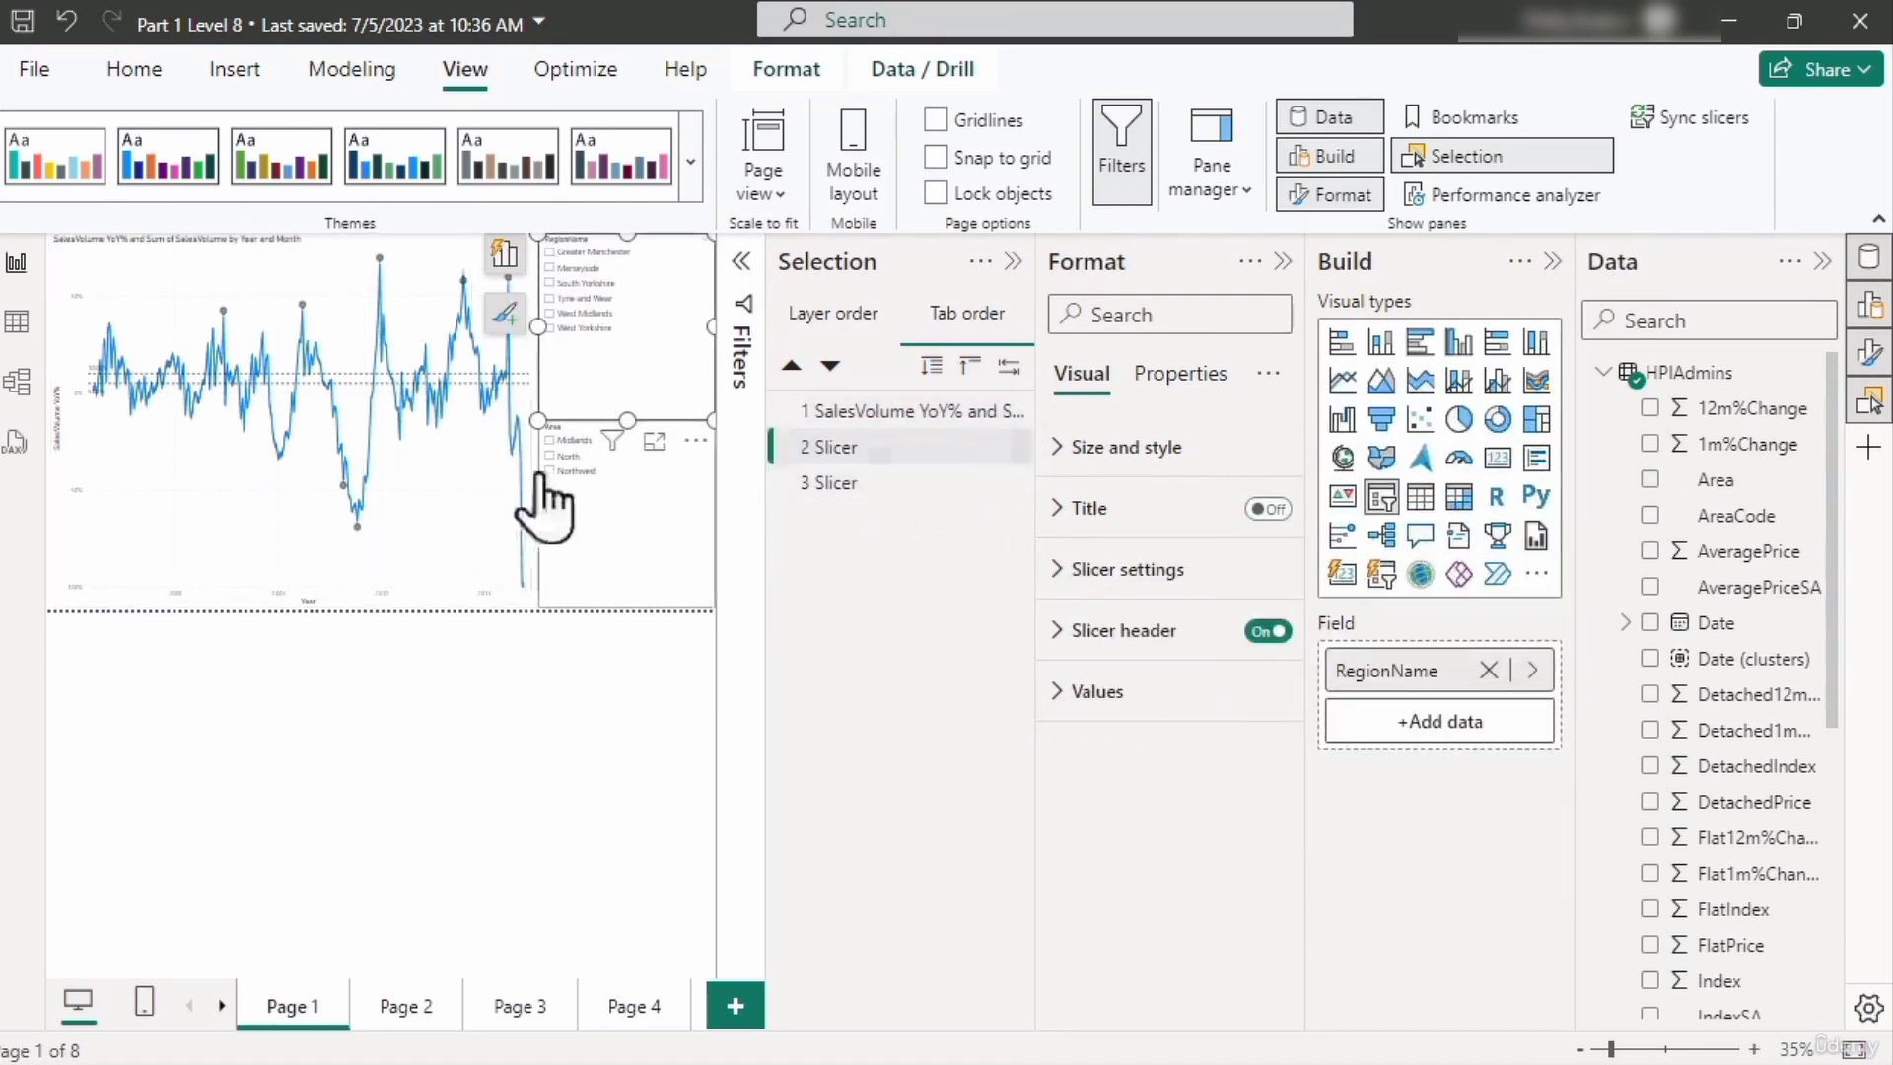
Move the keyboard focus back and forth through the chart and both slicers to check the new tab order
key(shift+Tab)
key(shift+Tab)
key(Tab)
key(Tab)
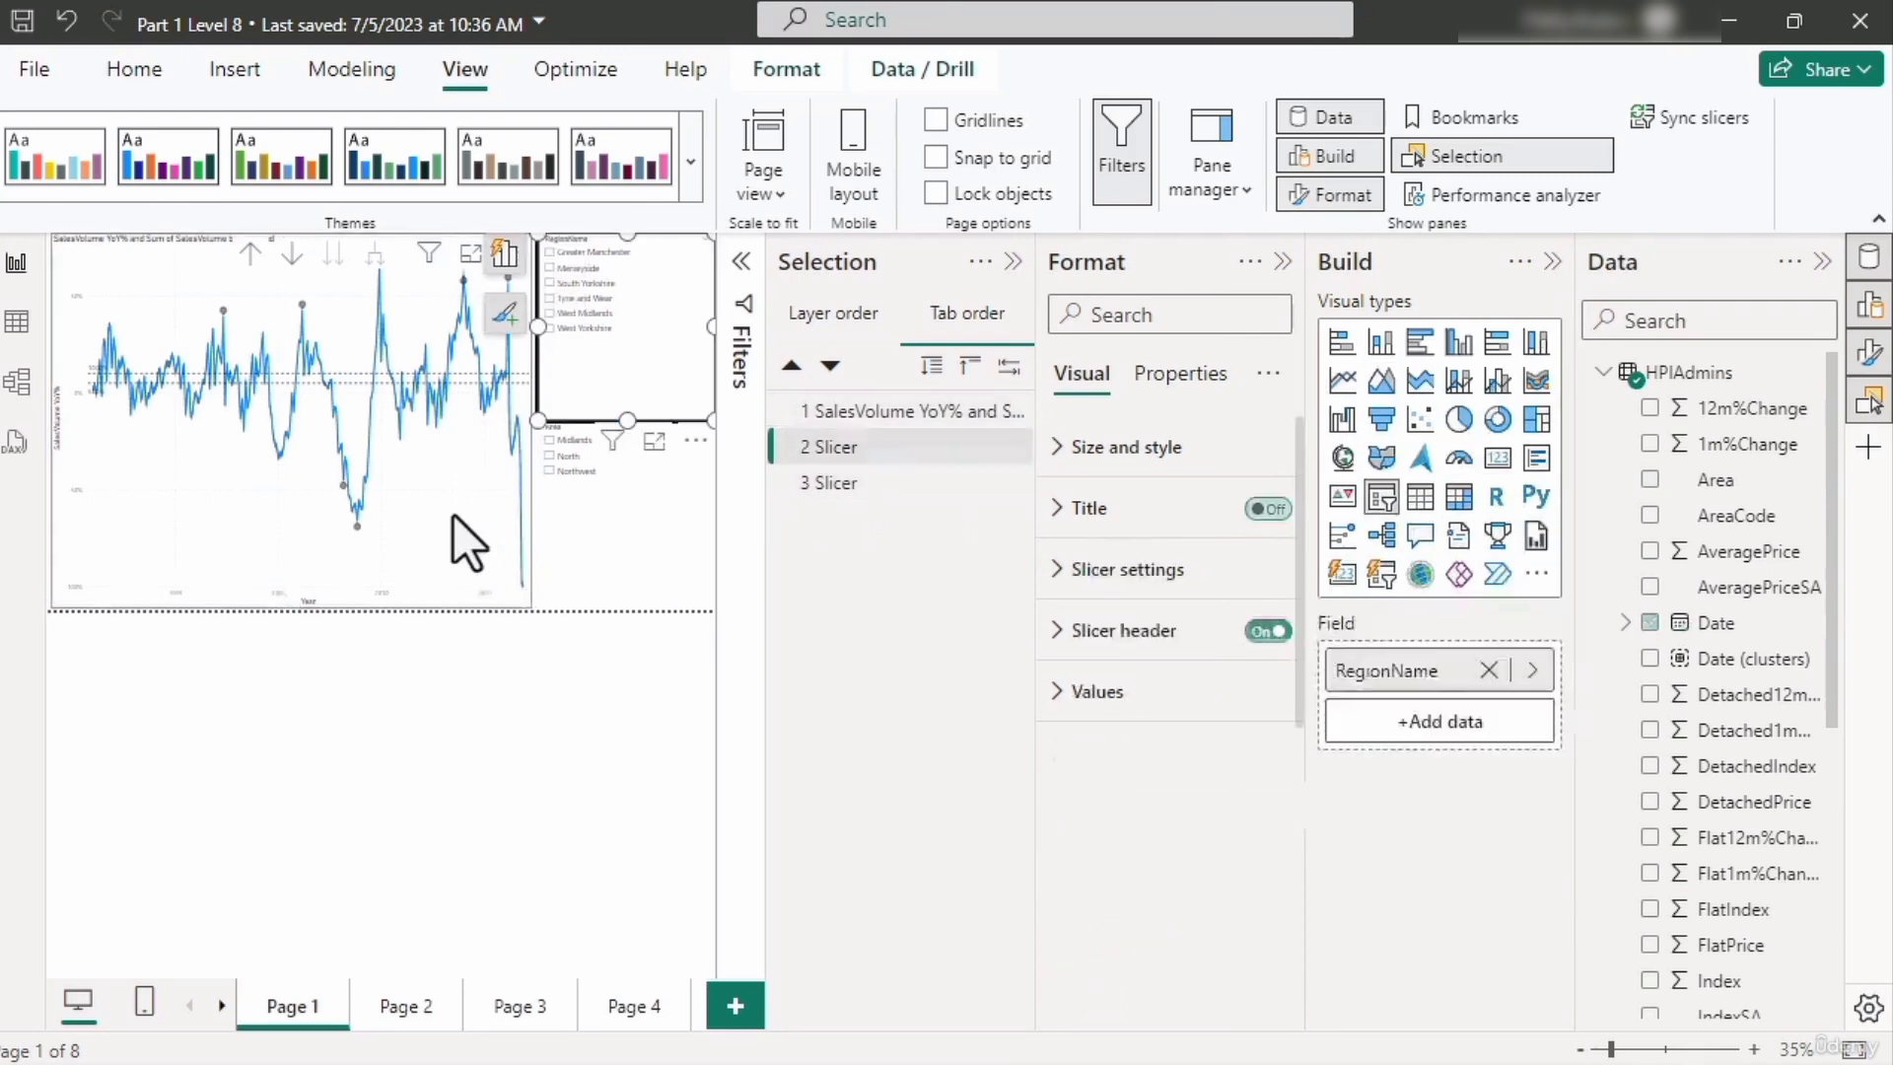
key(Tab)
key(Tab)
key(Tab)
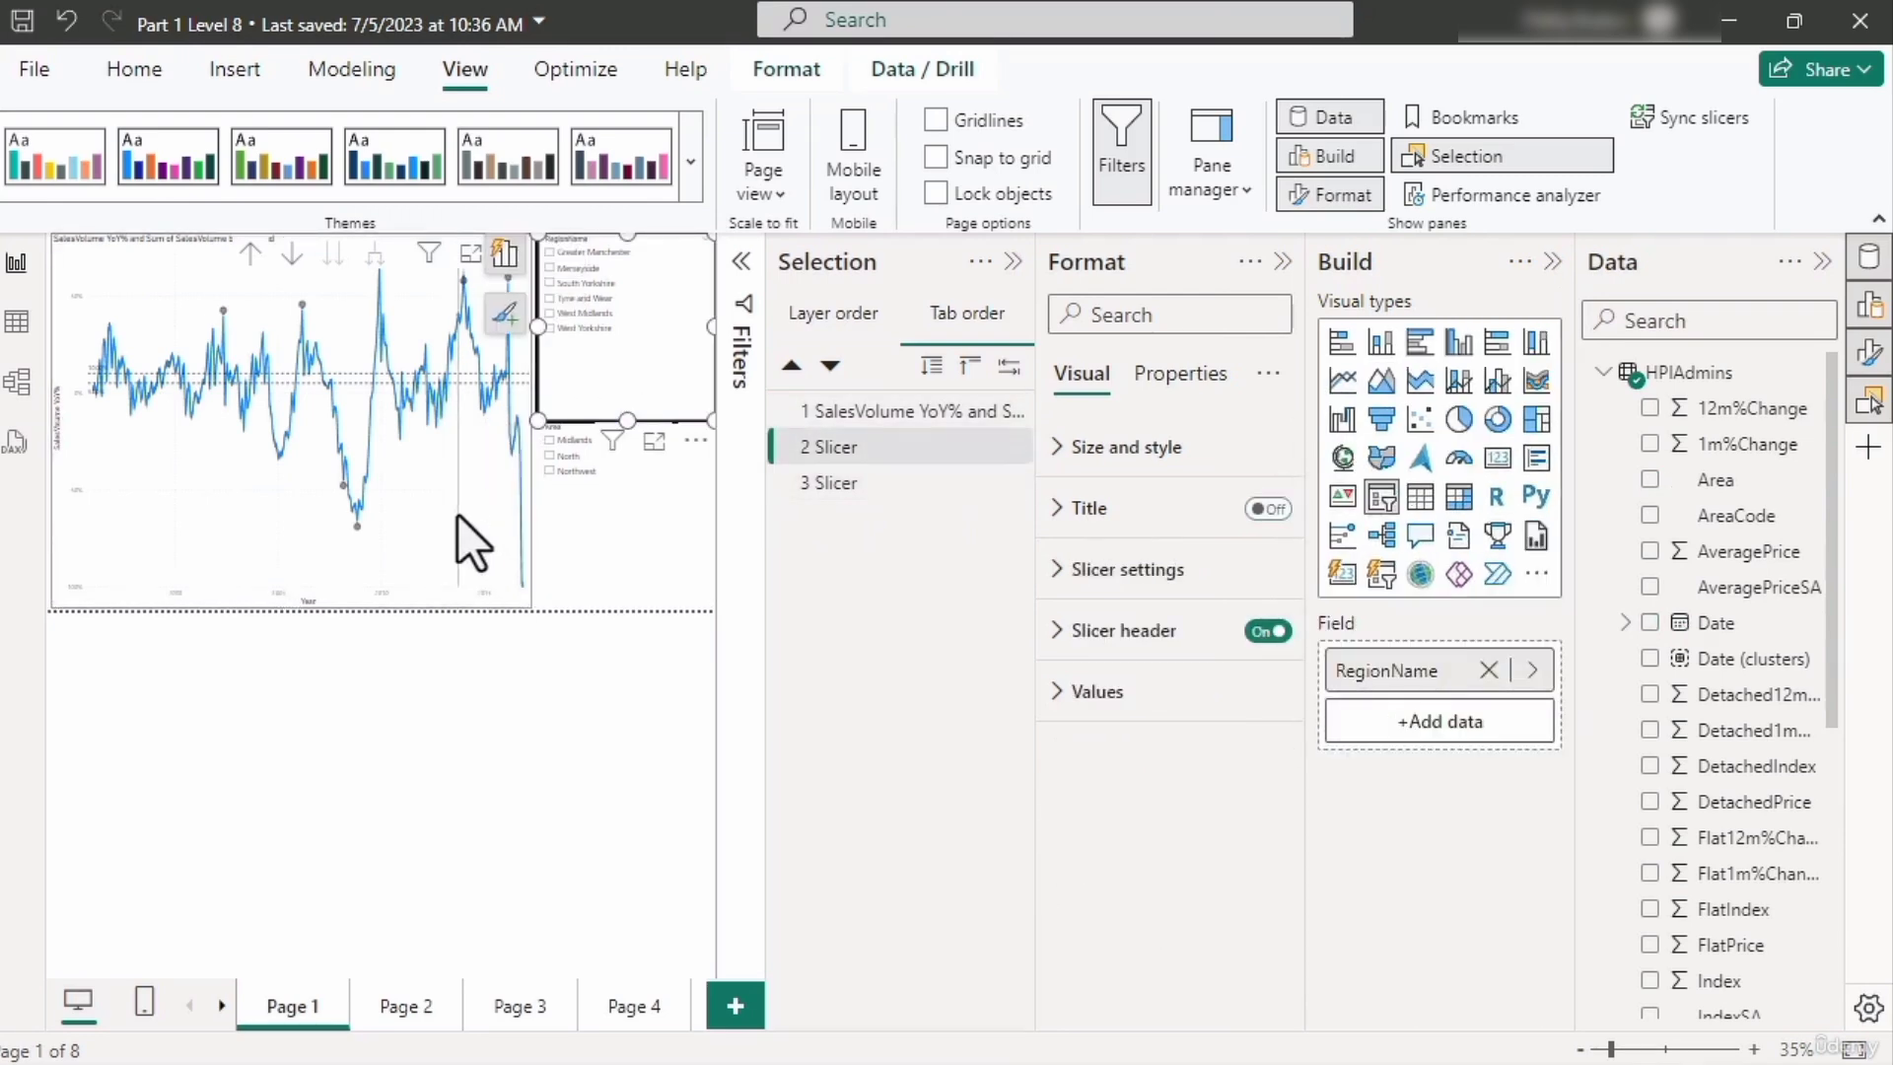
Collapse the Selection and Format panes, and review the accessible themes available for the report without applying one
click(1013, 261)
click(1282, 261)
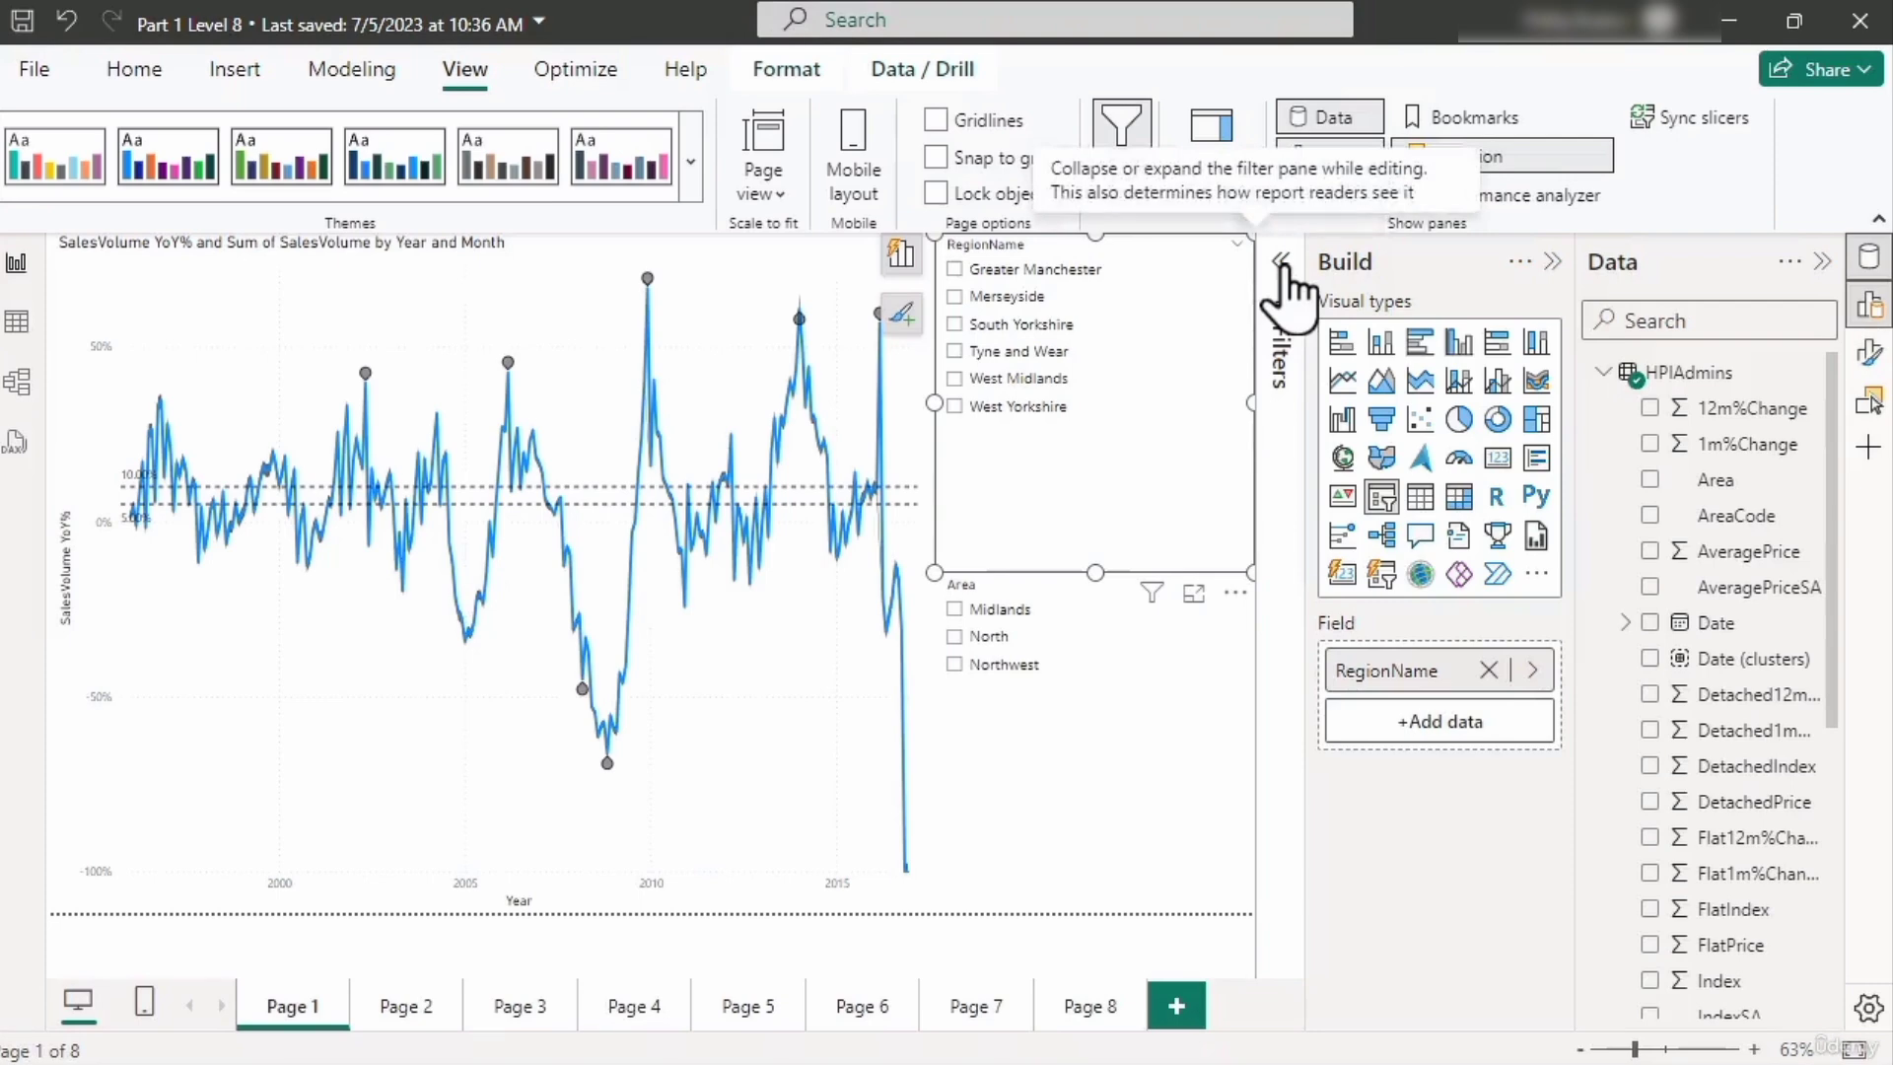
click(685, 160)
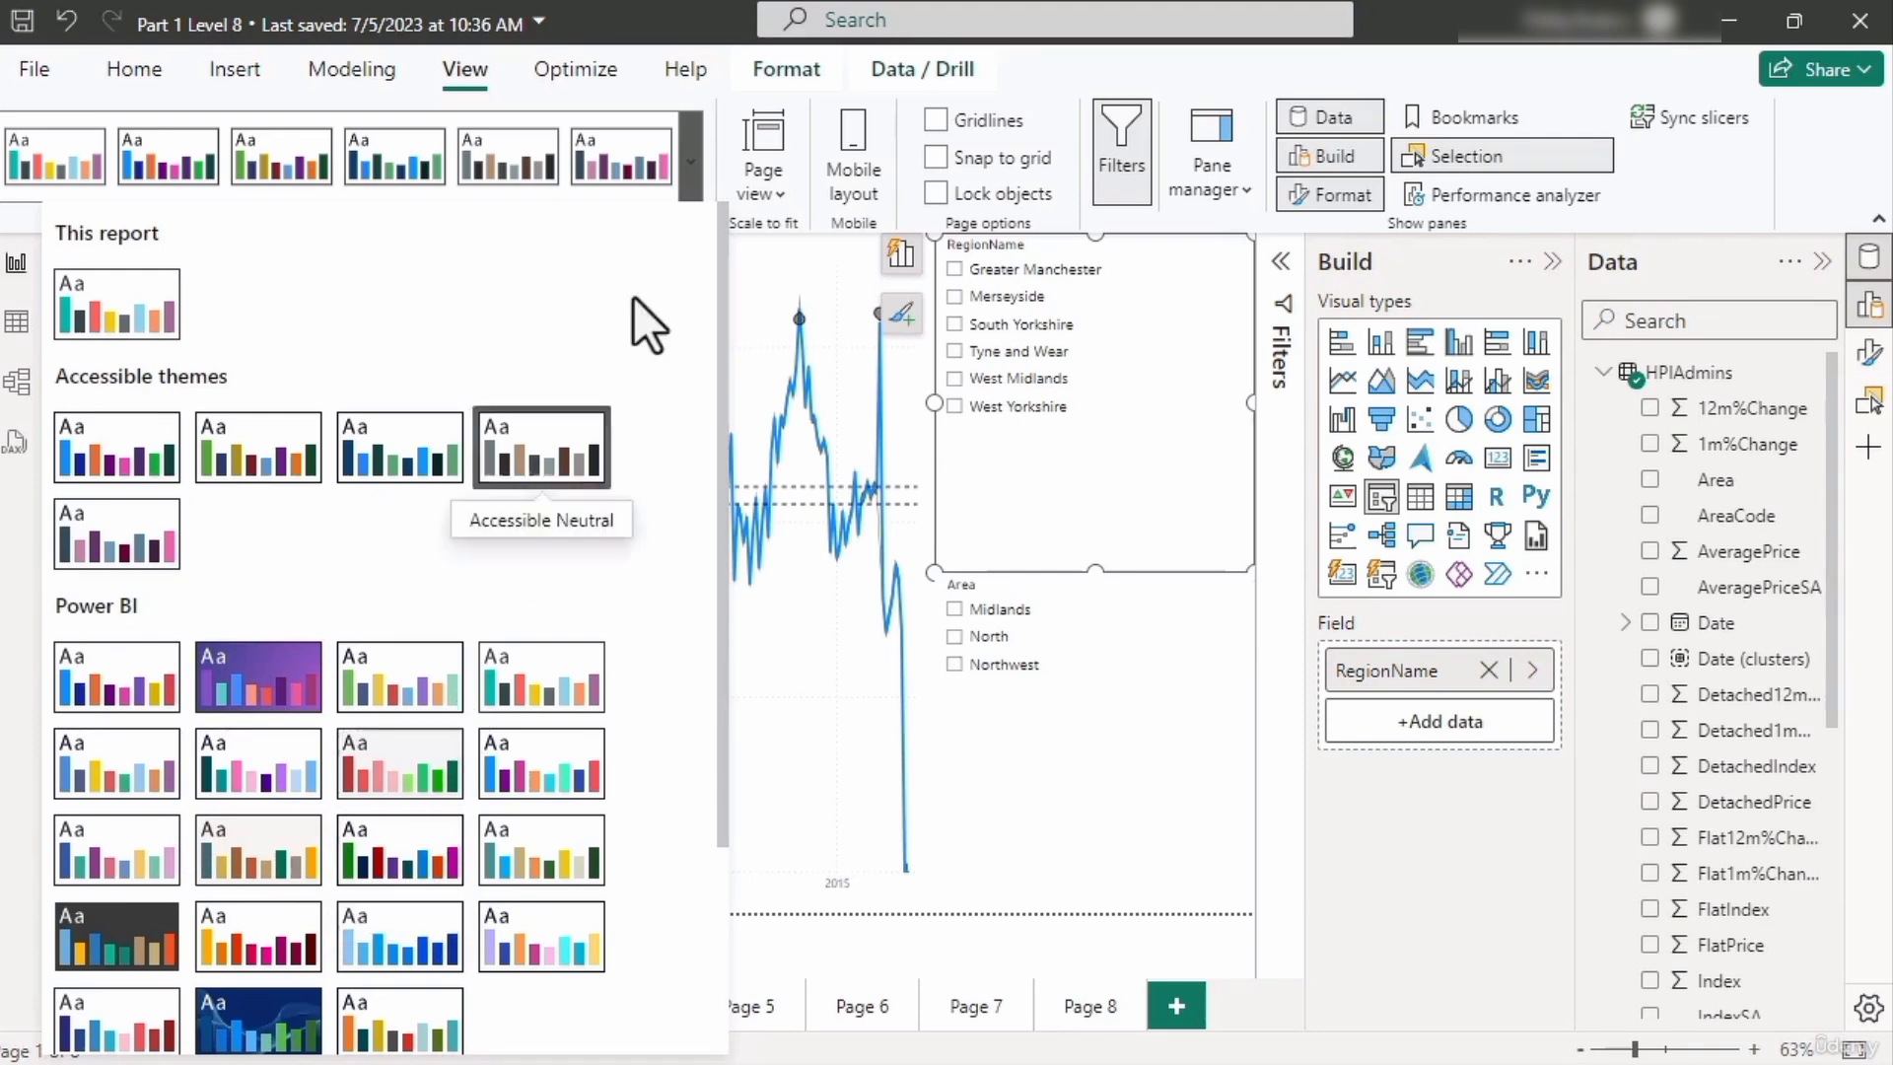
click(694, 171)
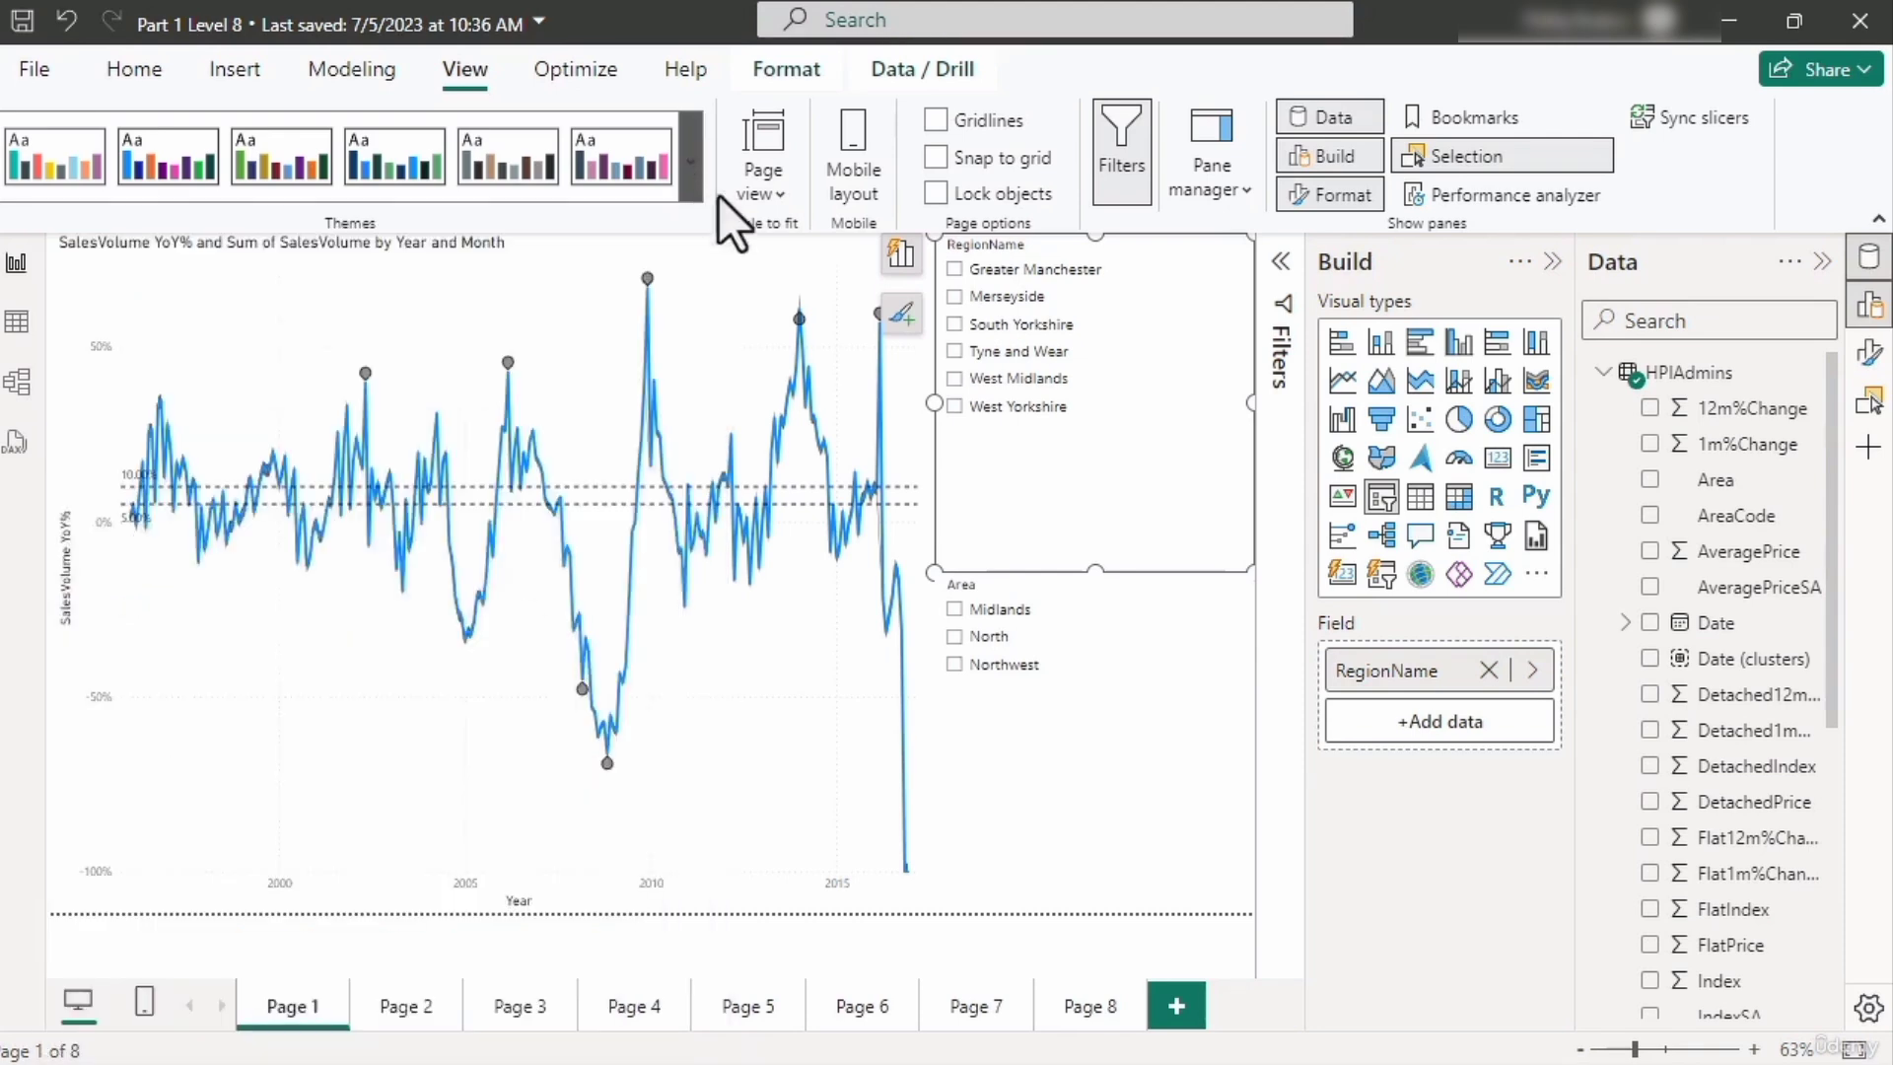
Add a new report page and insert a line chart enlarged to fill the whole page
click(1176, 1004)
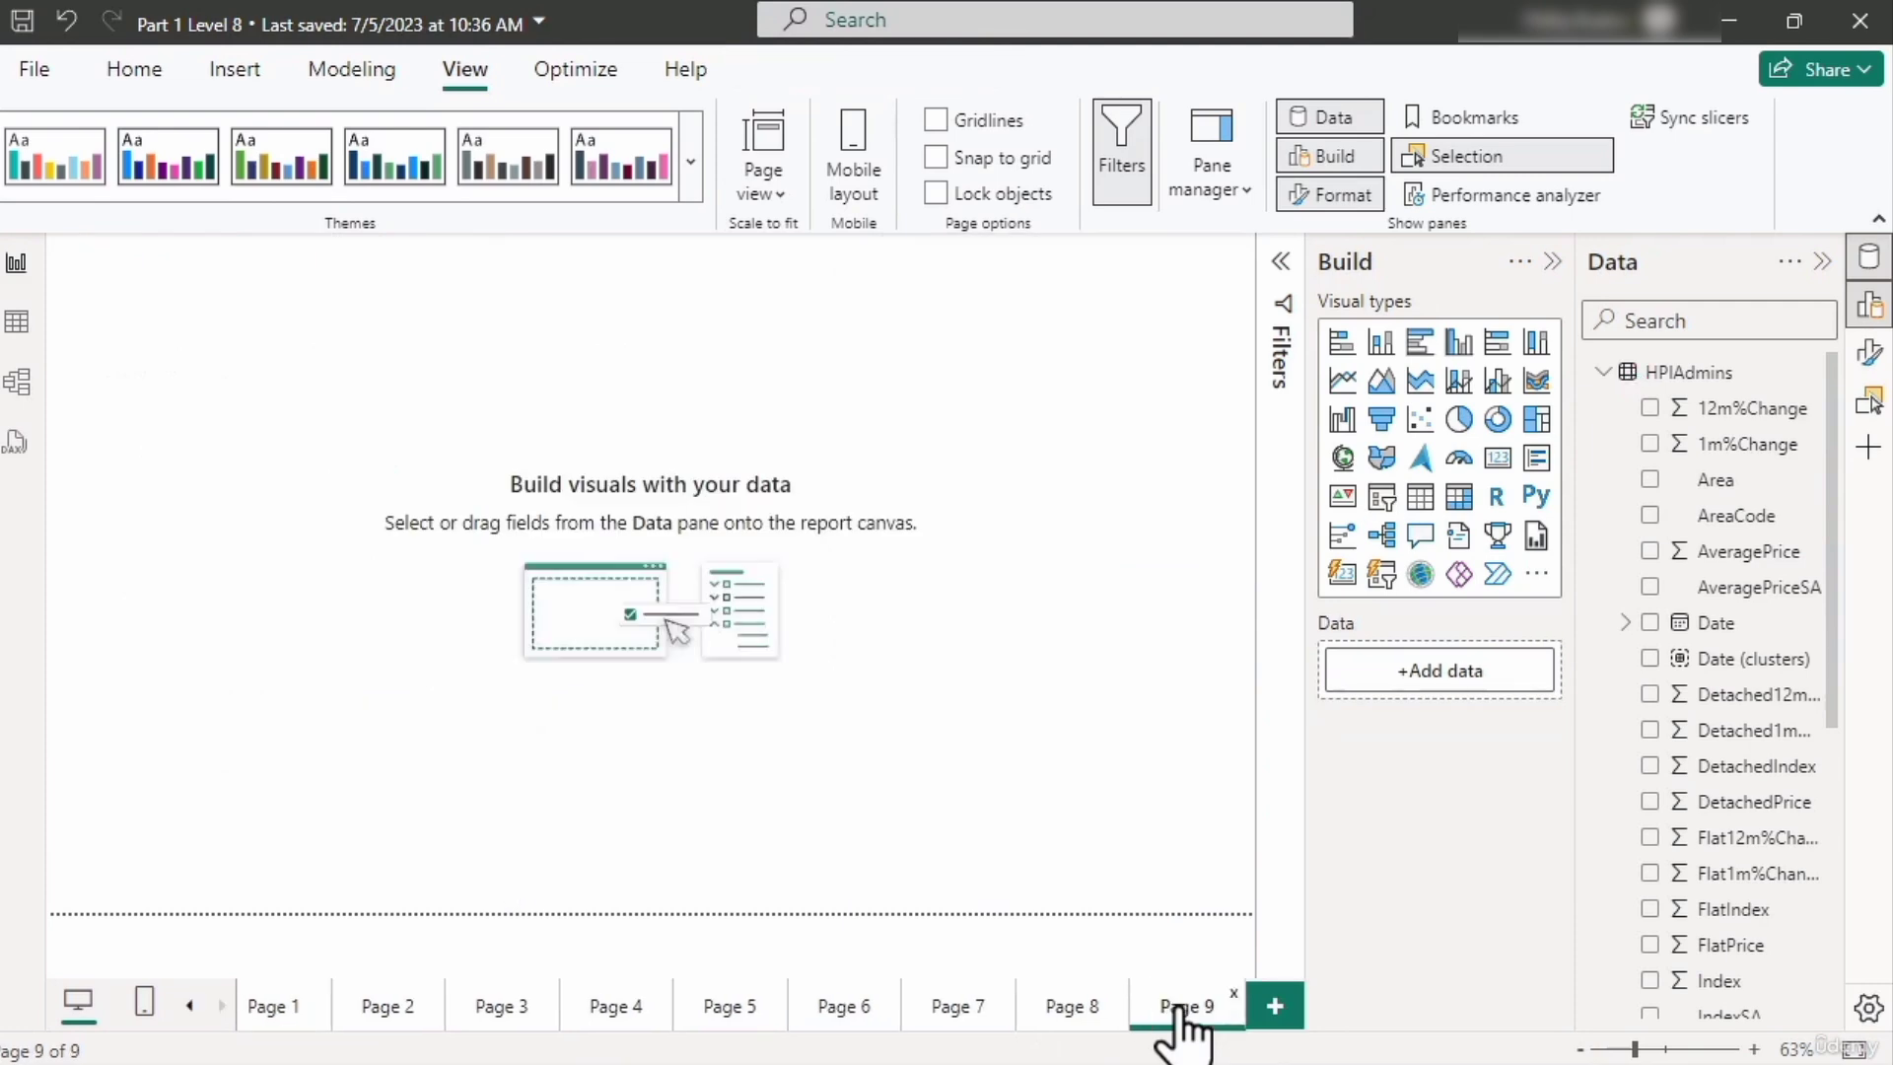
click(1358, 383)
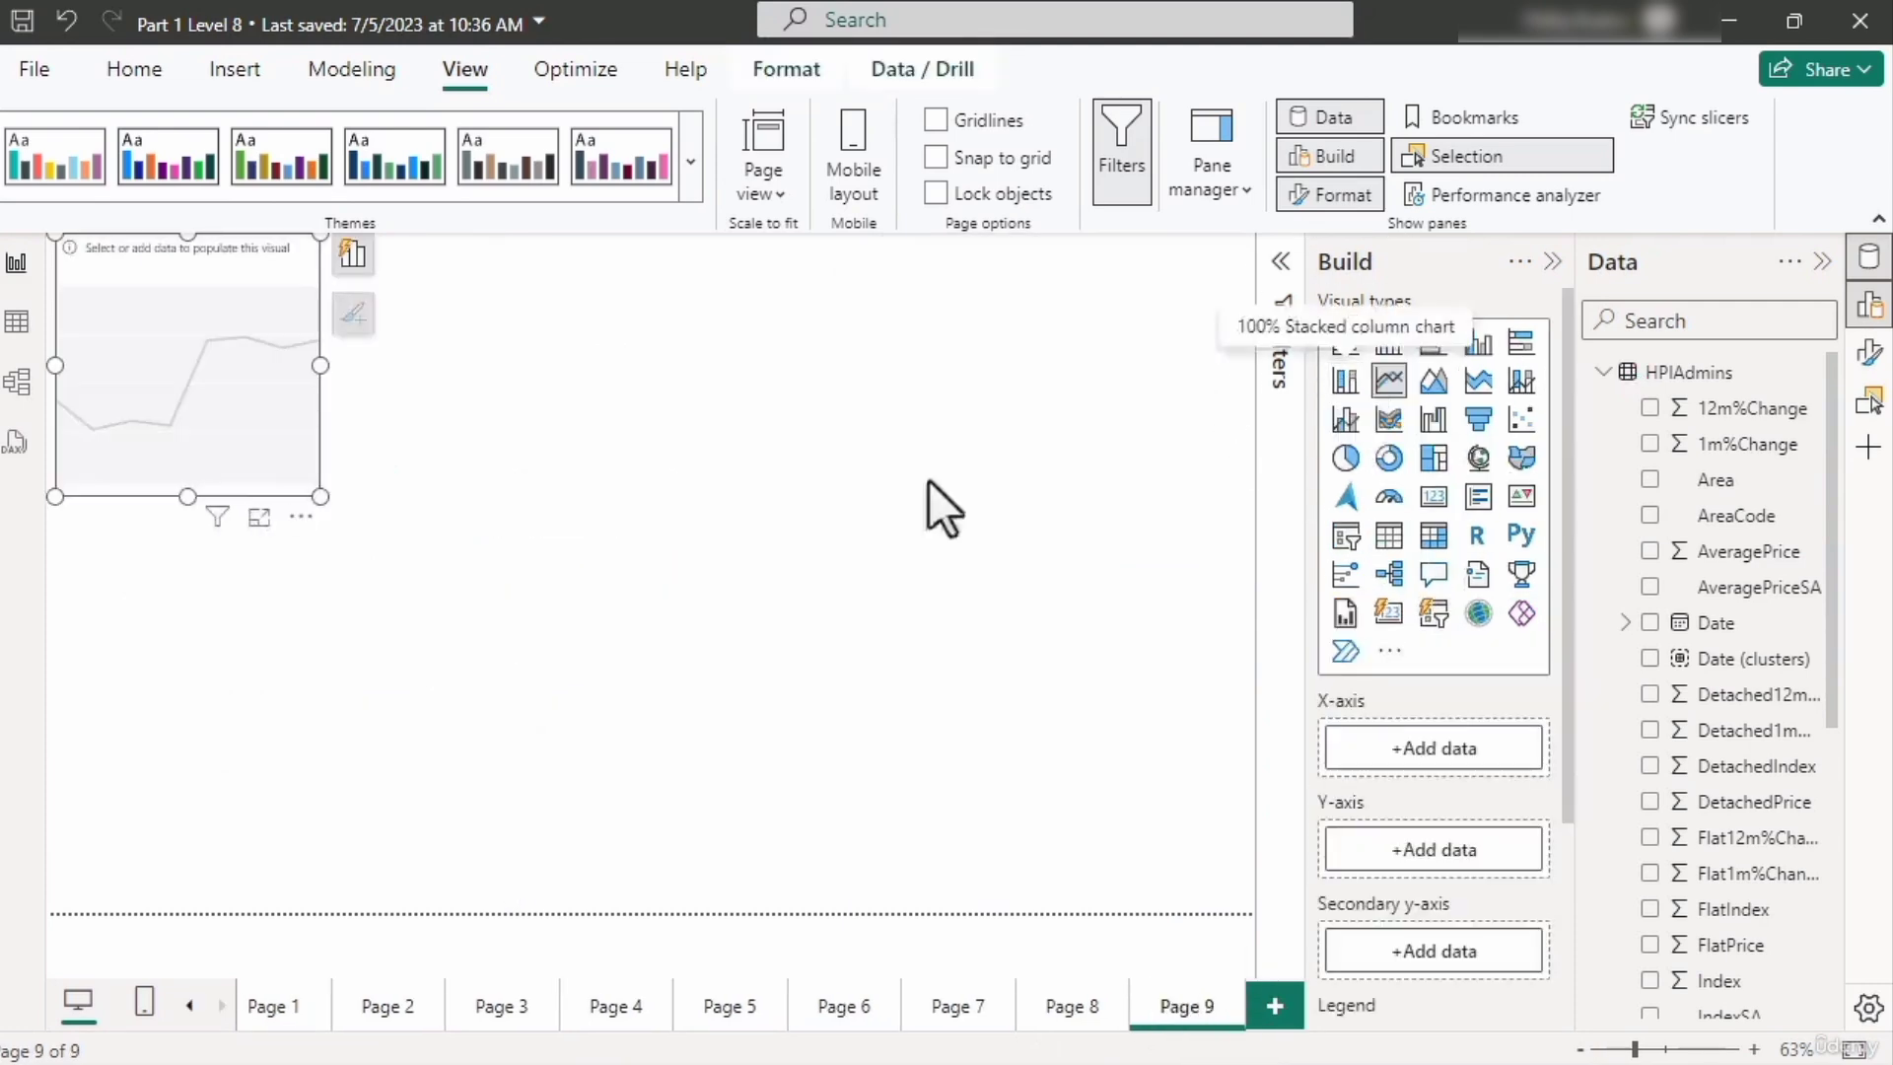
drag(321, 497, 1299, 939)
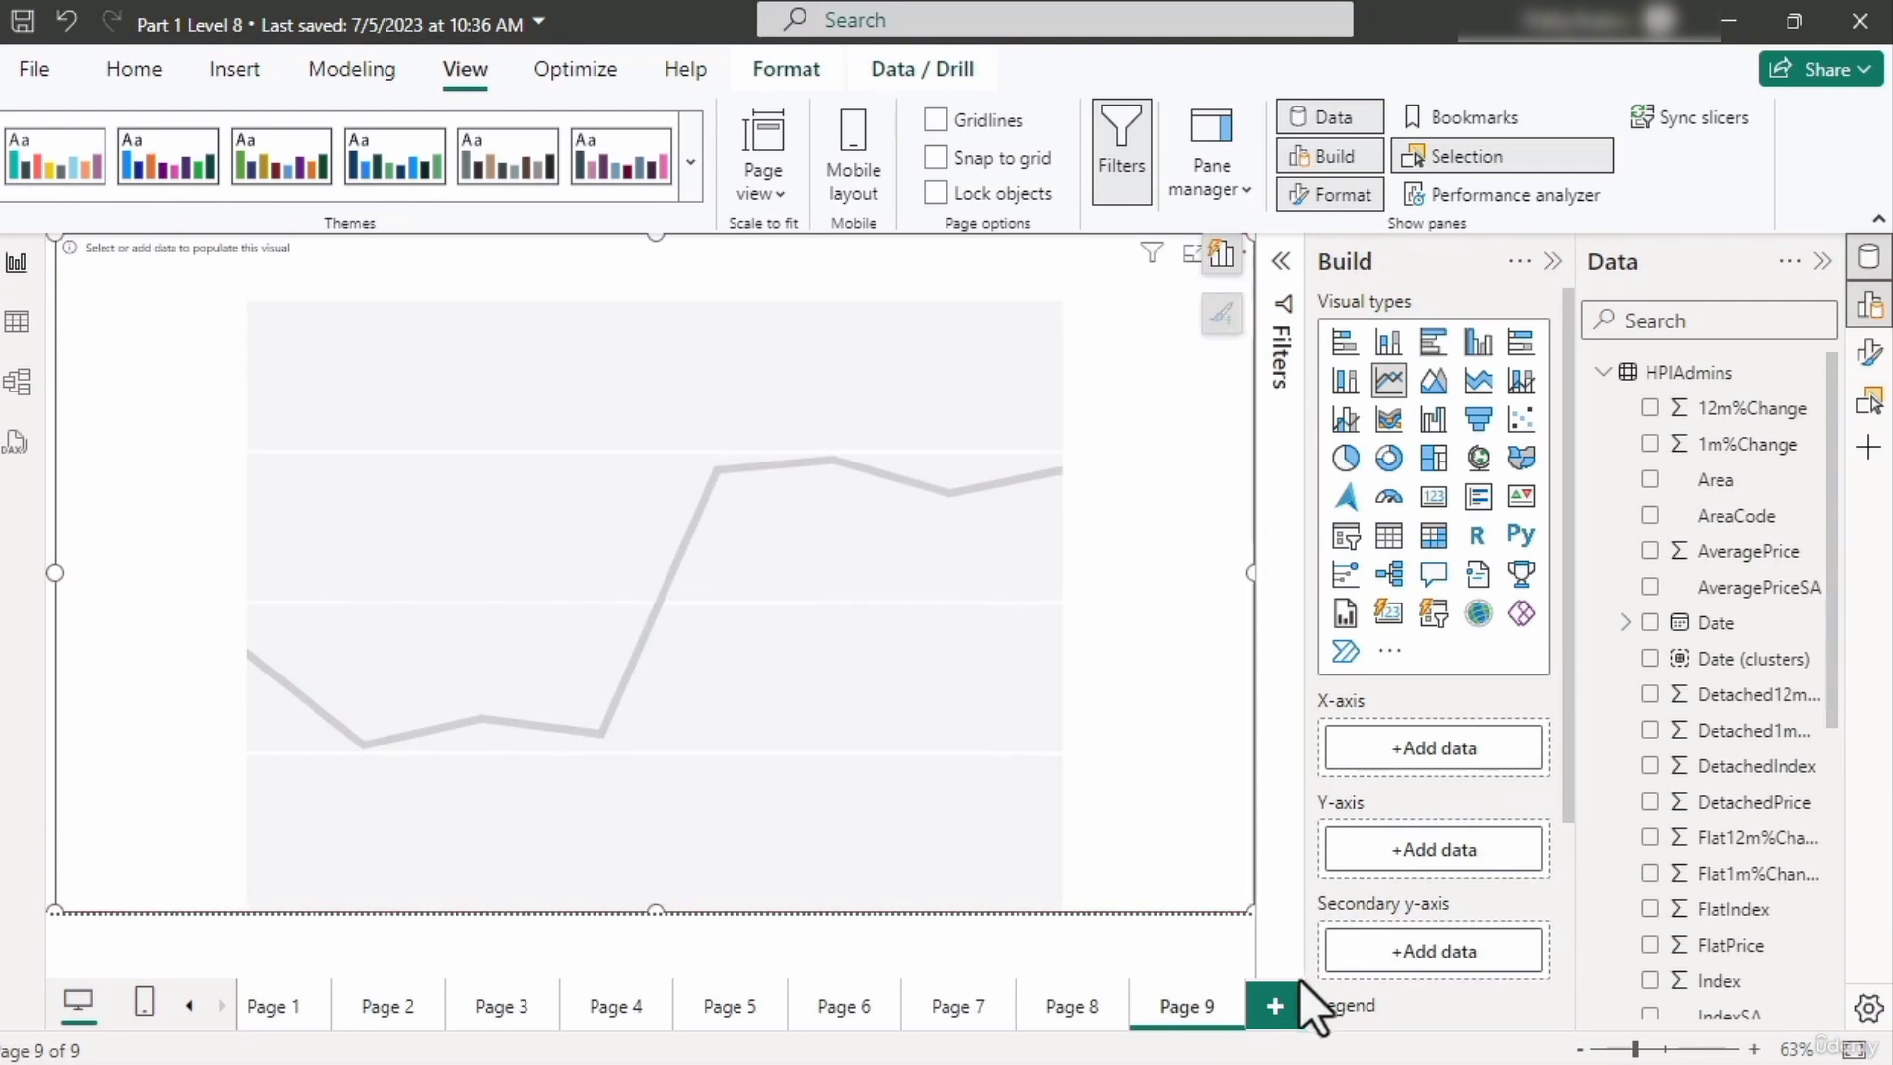
Put Date on the line chart's X-axis and SemiDetachedPrice on its Y-axis
drag(1720, 624, 1451, 759)
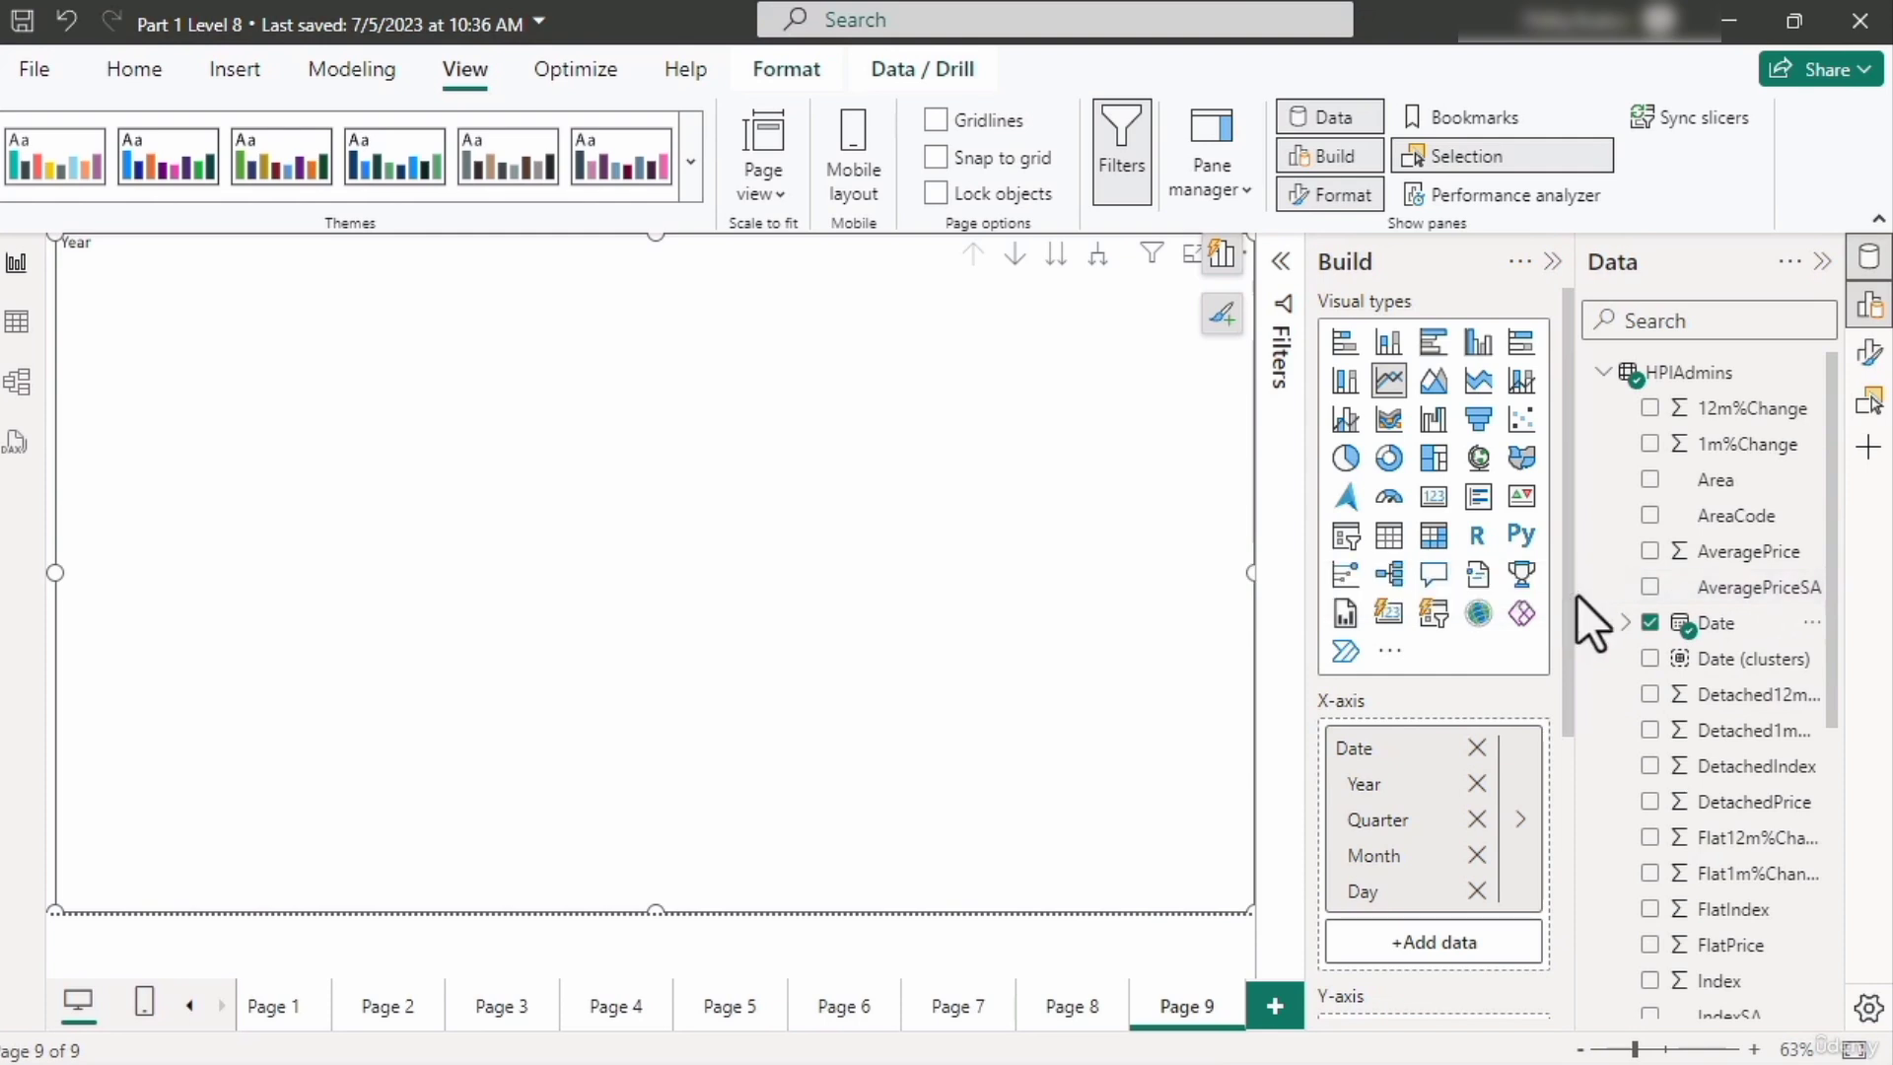
drag(1577, 595, 1526, 597)
scroll(1640, 949, down, 4)
scroll(1648, 966, down, 1)
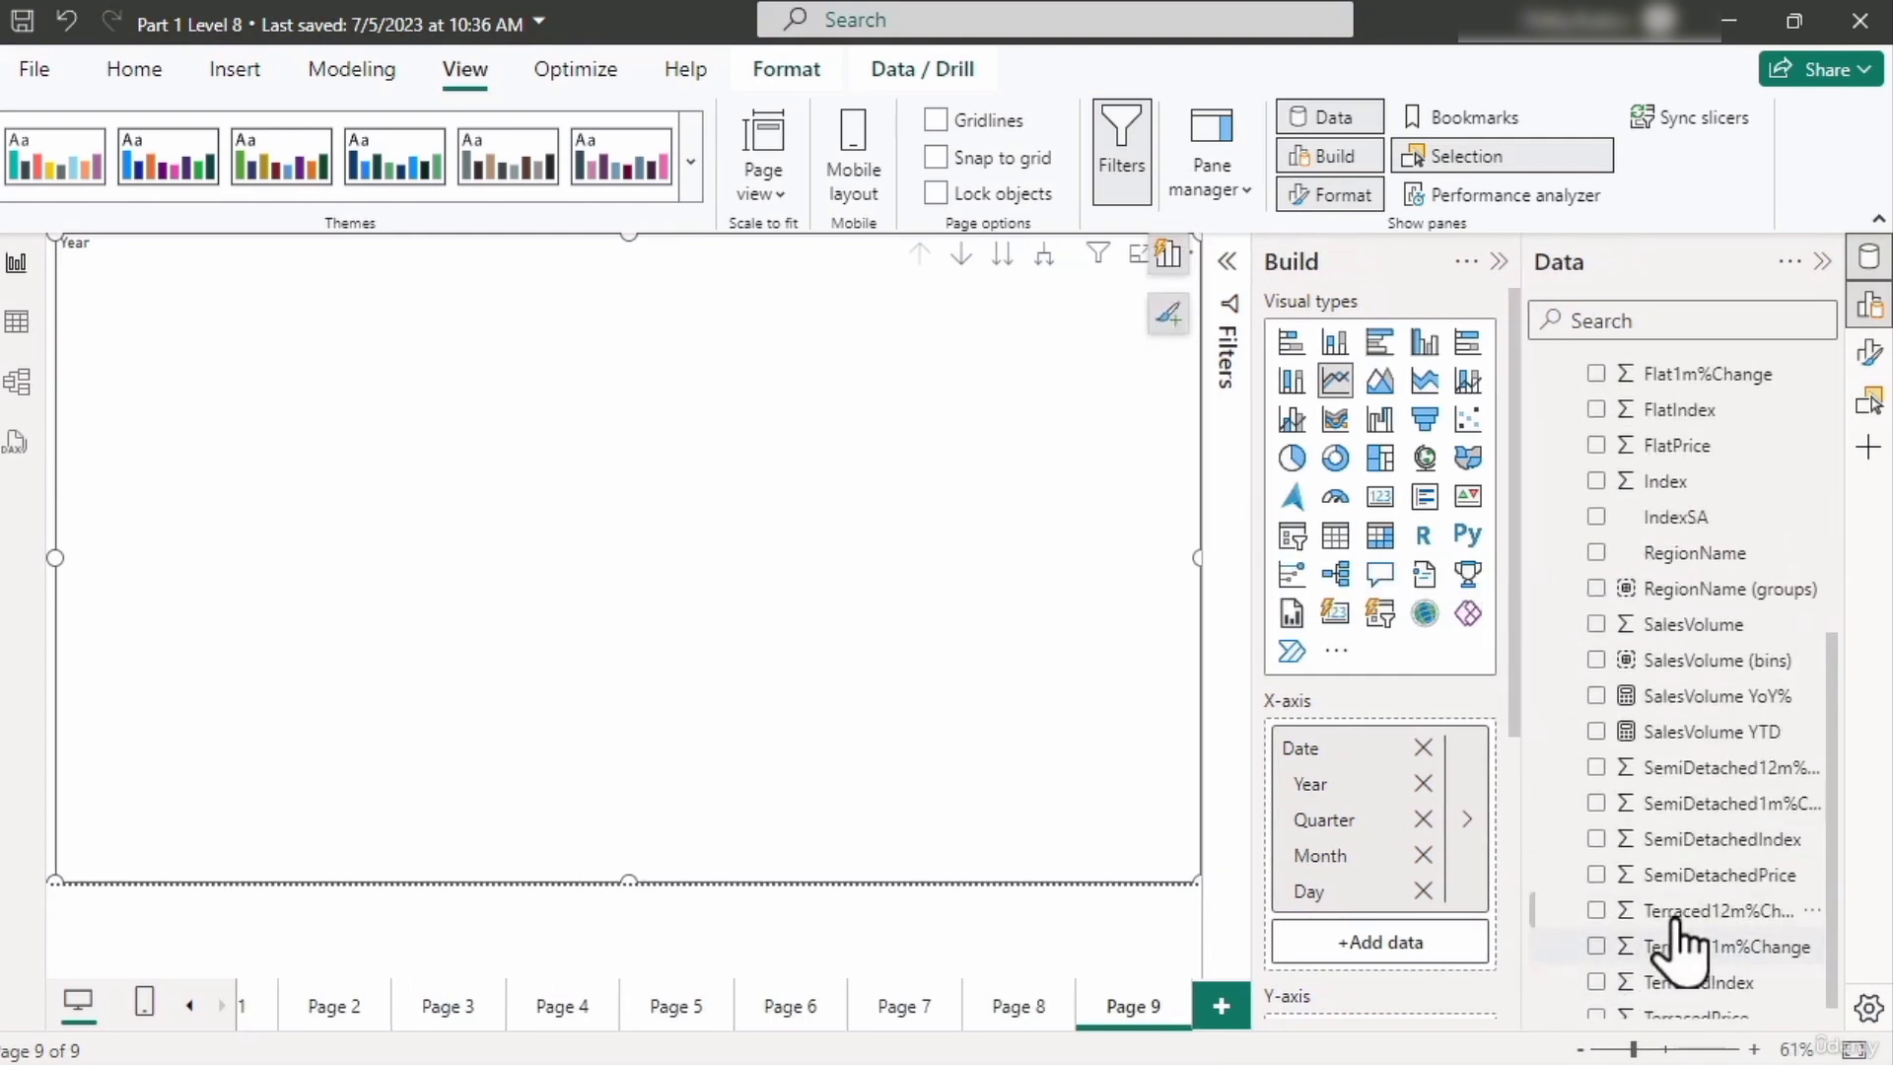
drag(1716, 892, 1393, 955)
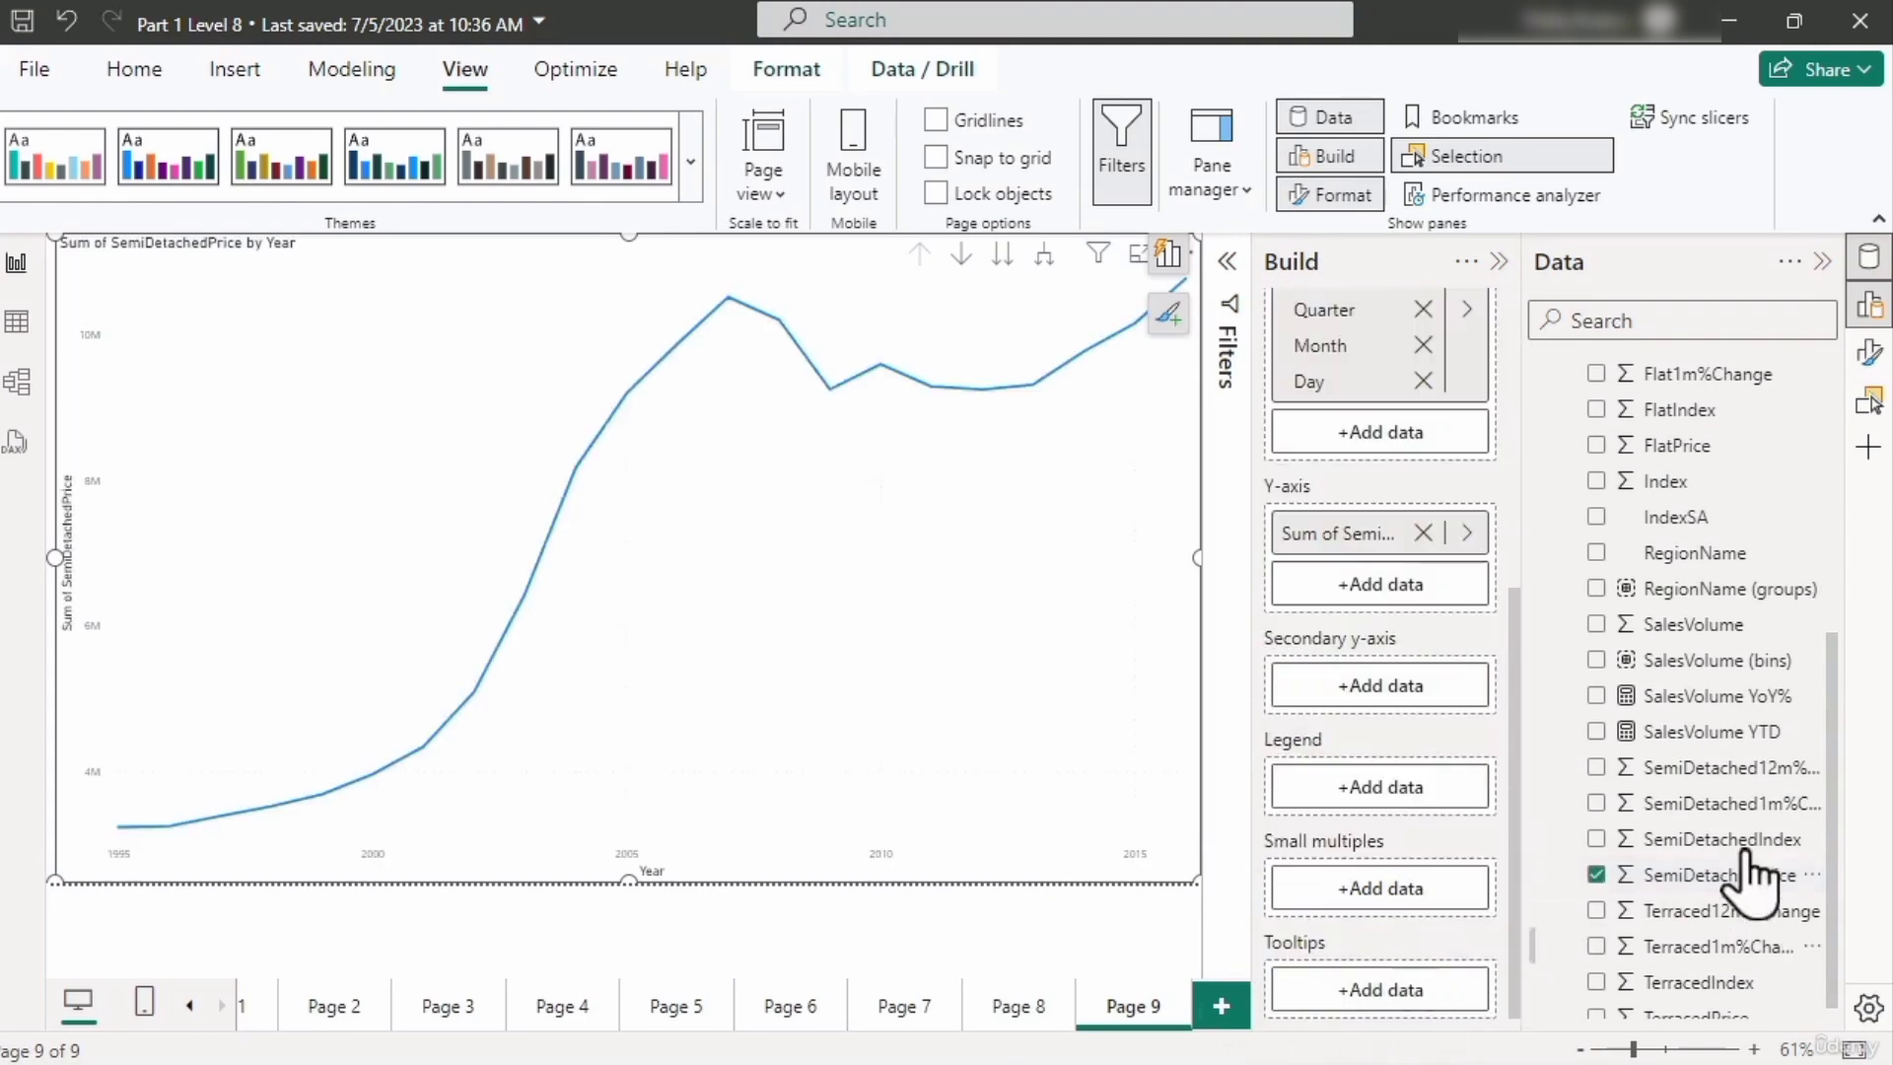
Add TerracedPrice to the Y-axis and summarize both TerracedPrice and SemiDetachedPrice by Average
scroll(1762, 844, up, 3)
scroll(1774, 788, down, 3)
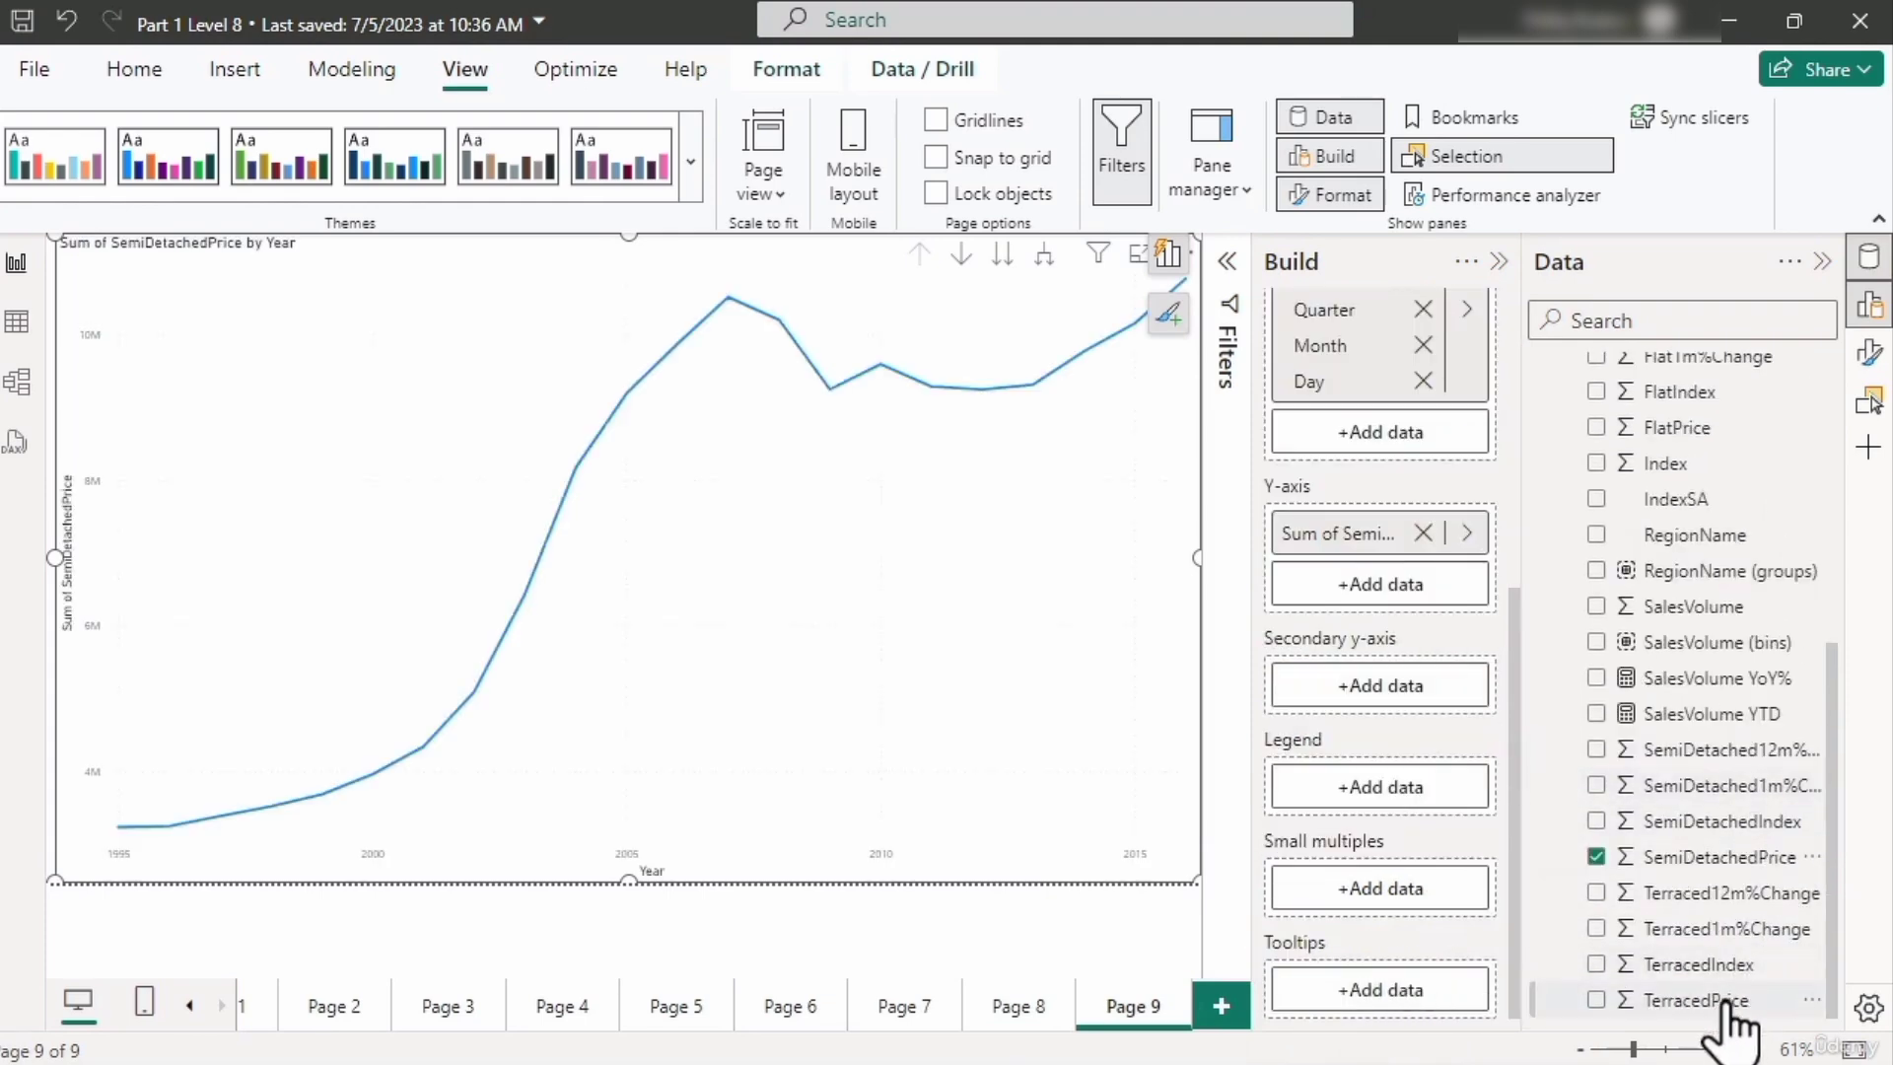
drag(1720, 1004, 1394, 589)
click(1467, 584)
click(1627, 661)
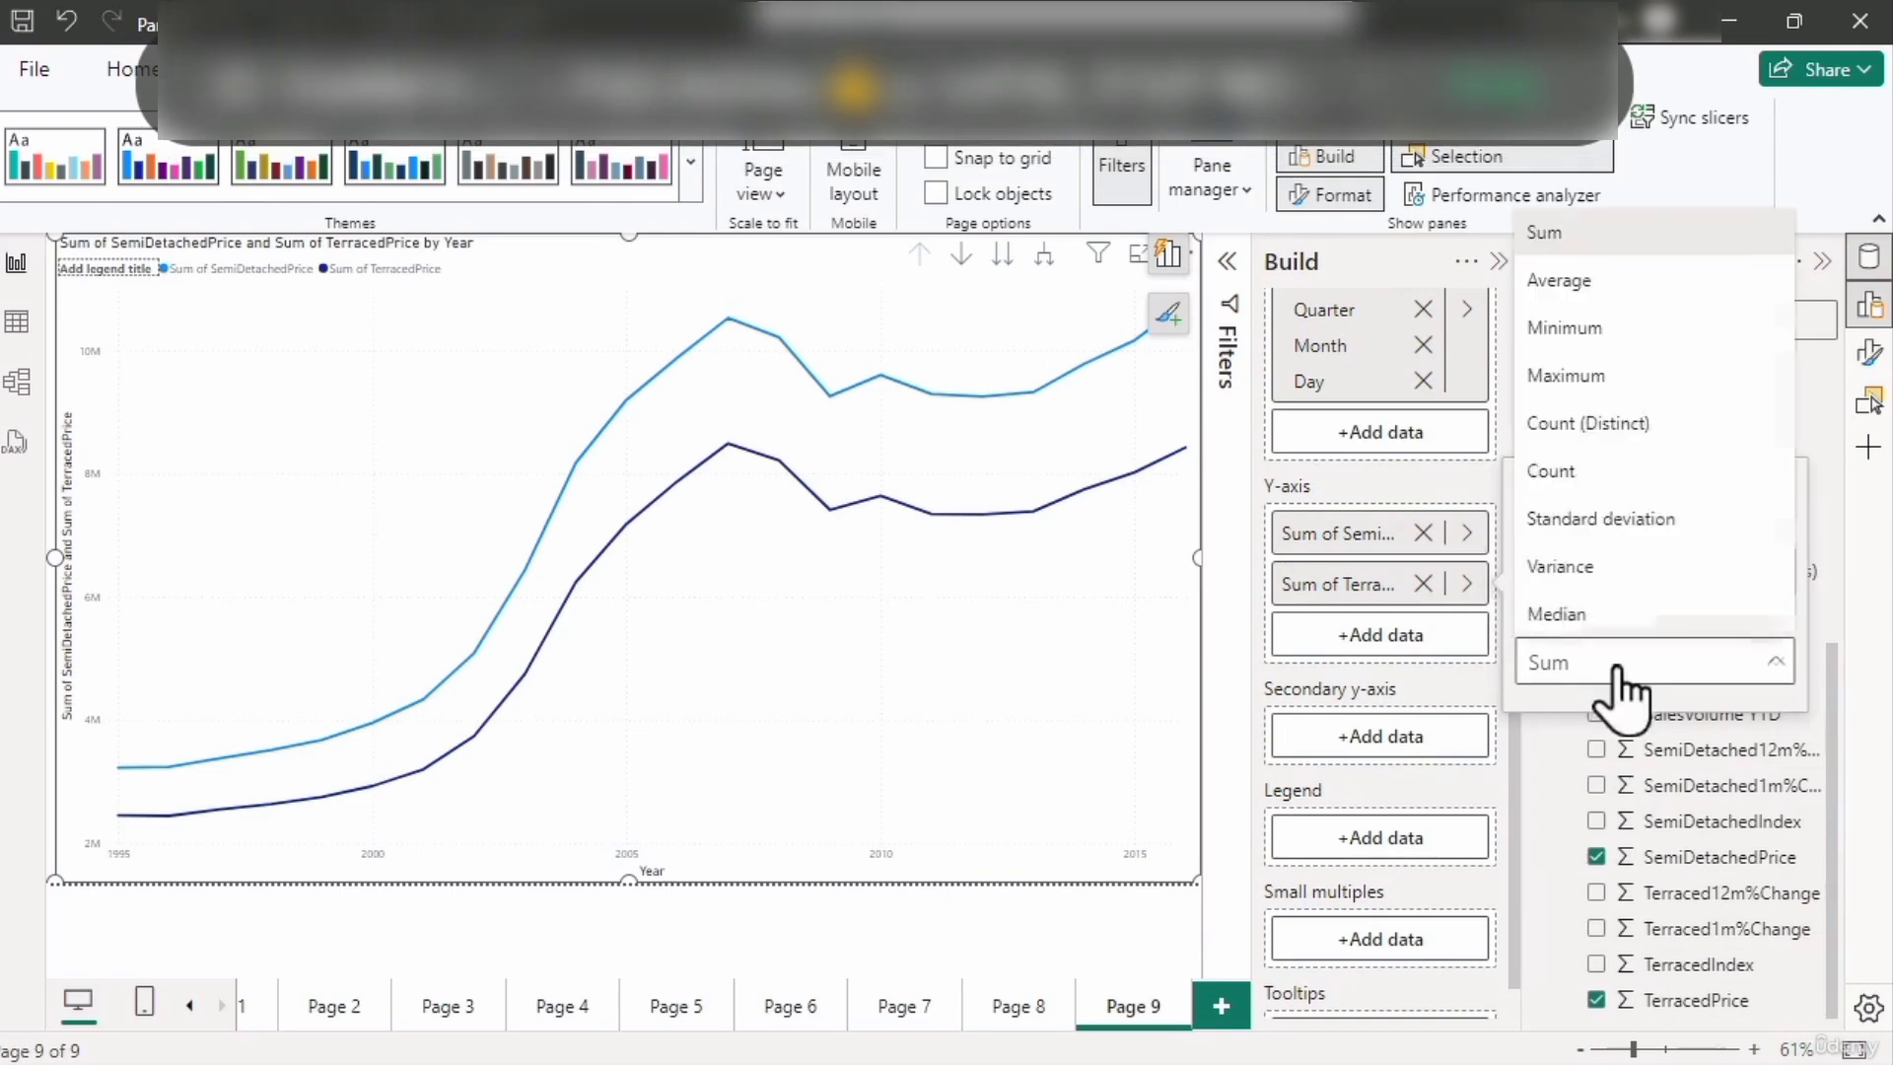
click(1589, 284)
click(1467, 533)
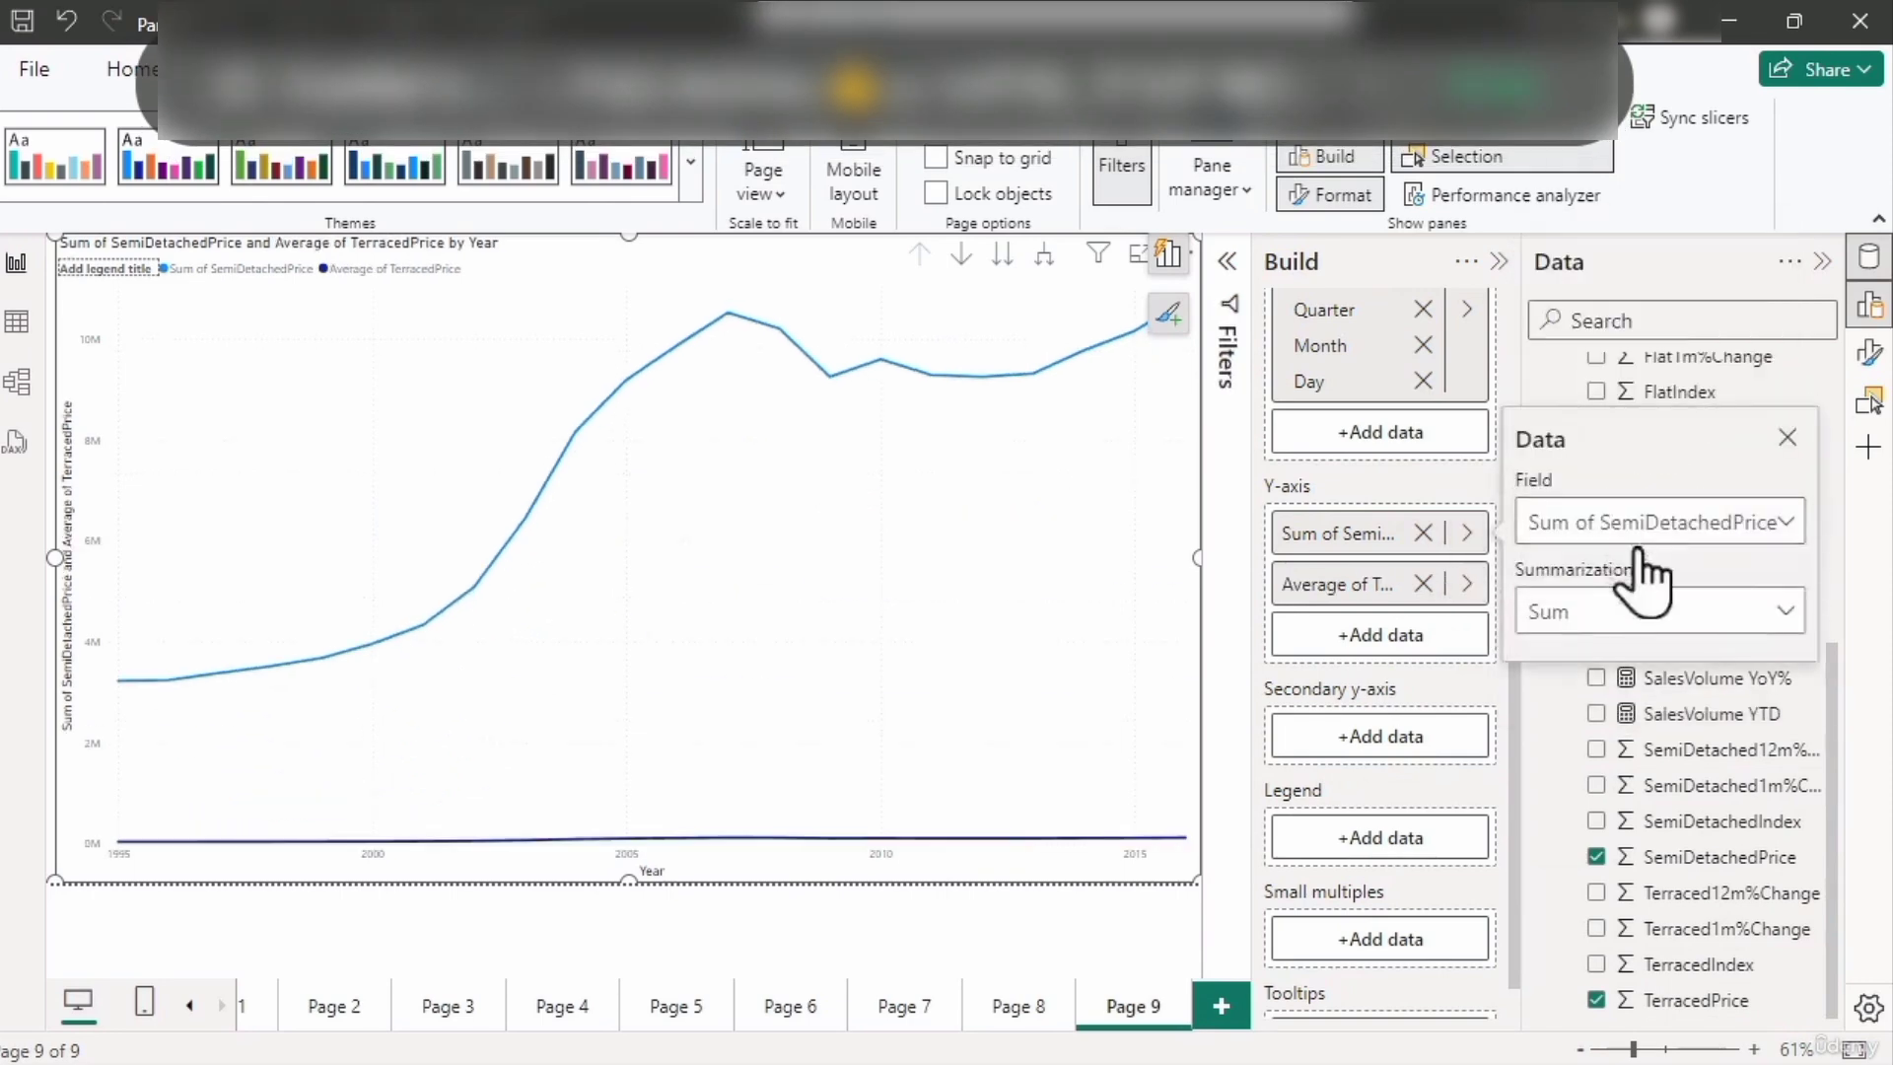
click(1641, 611)
click(1553, 706)
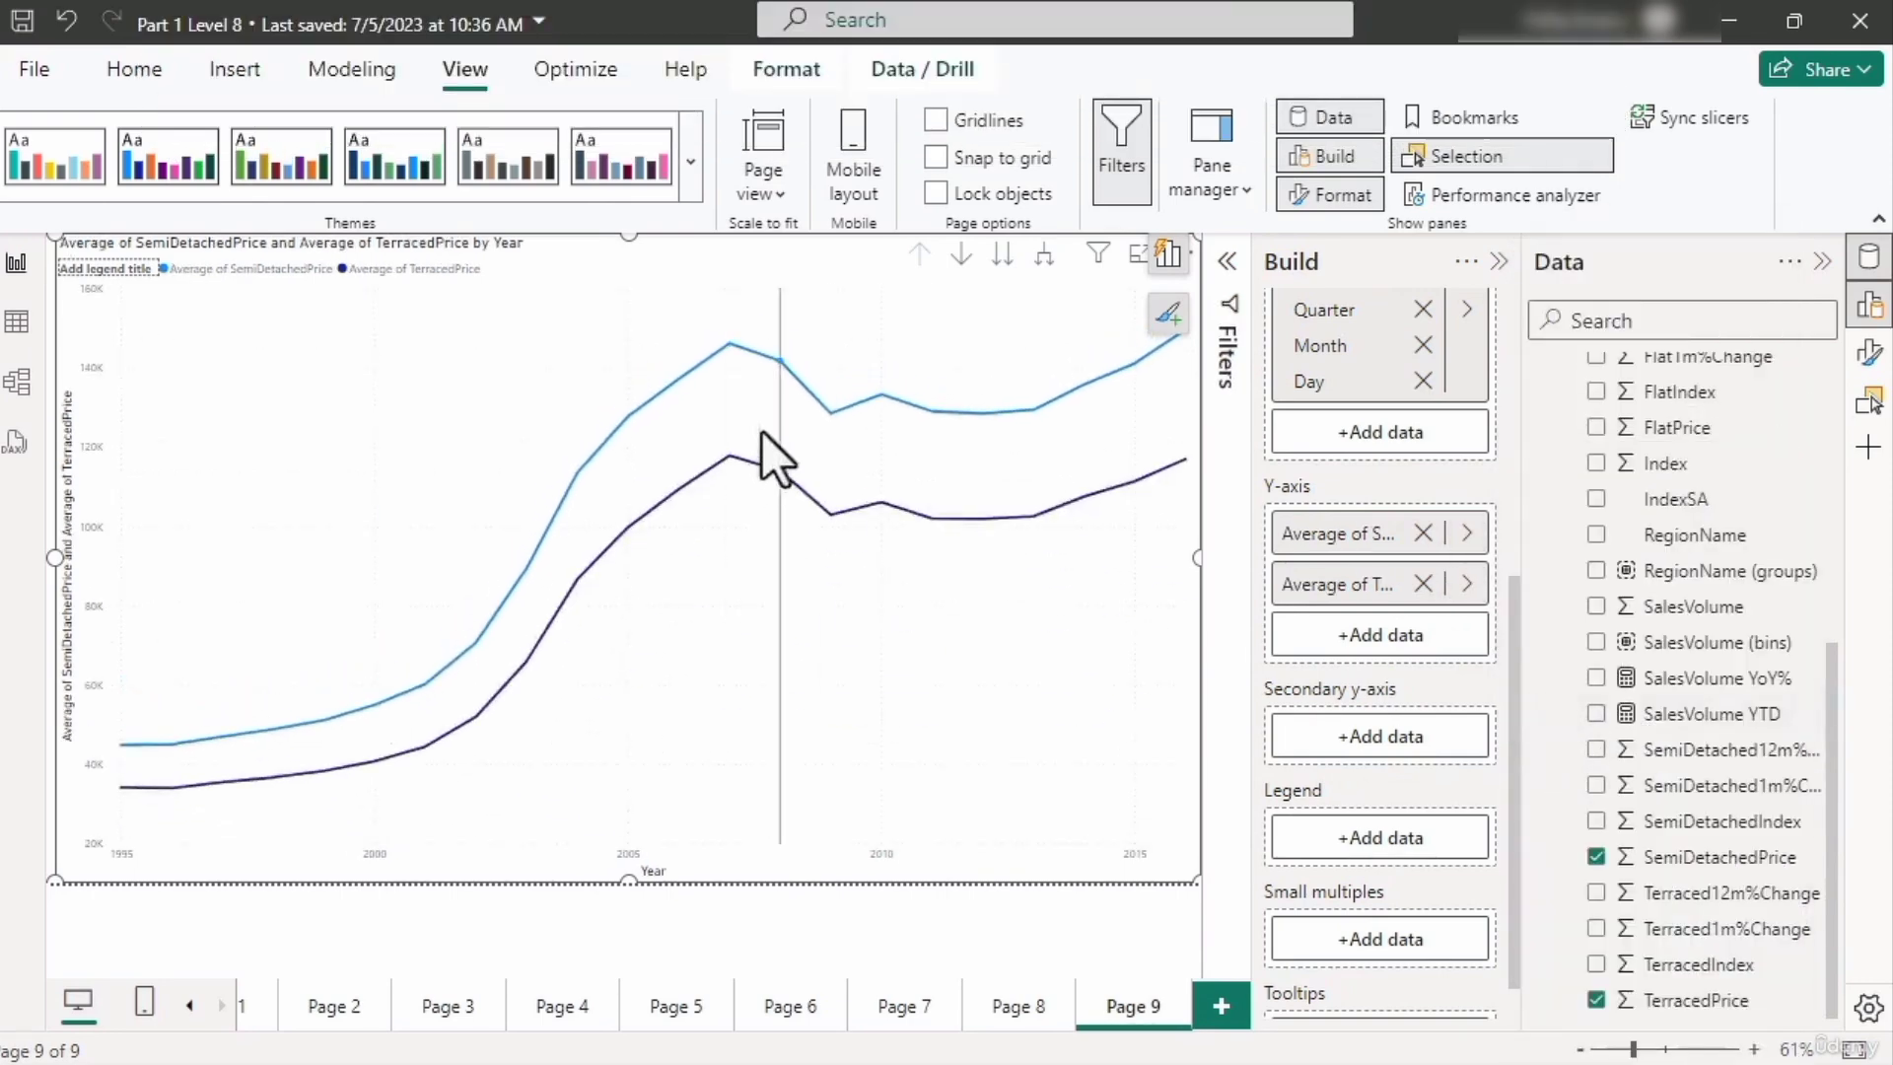
Find the marker settings in the line chart's formatting options and turn markers on for all series
mouse_move(986, 395)
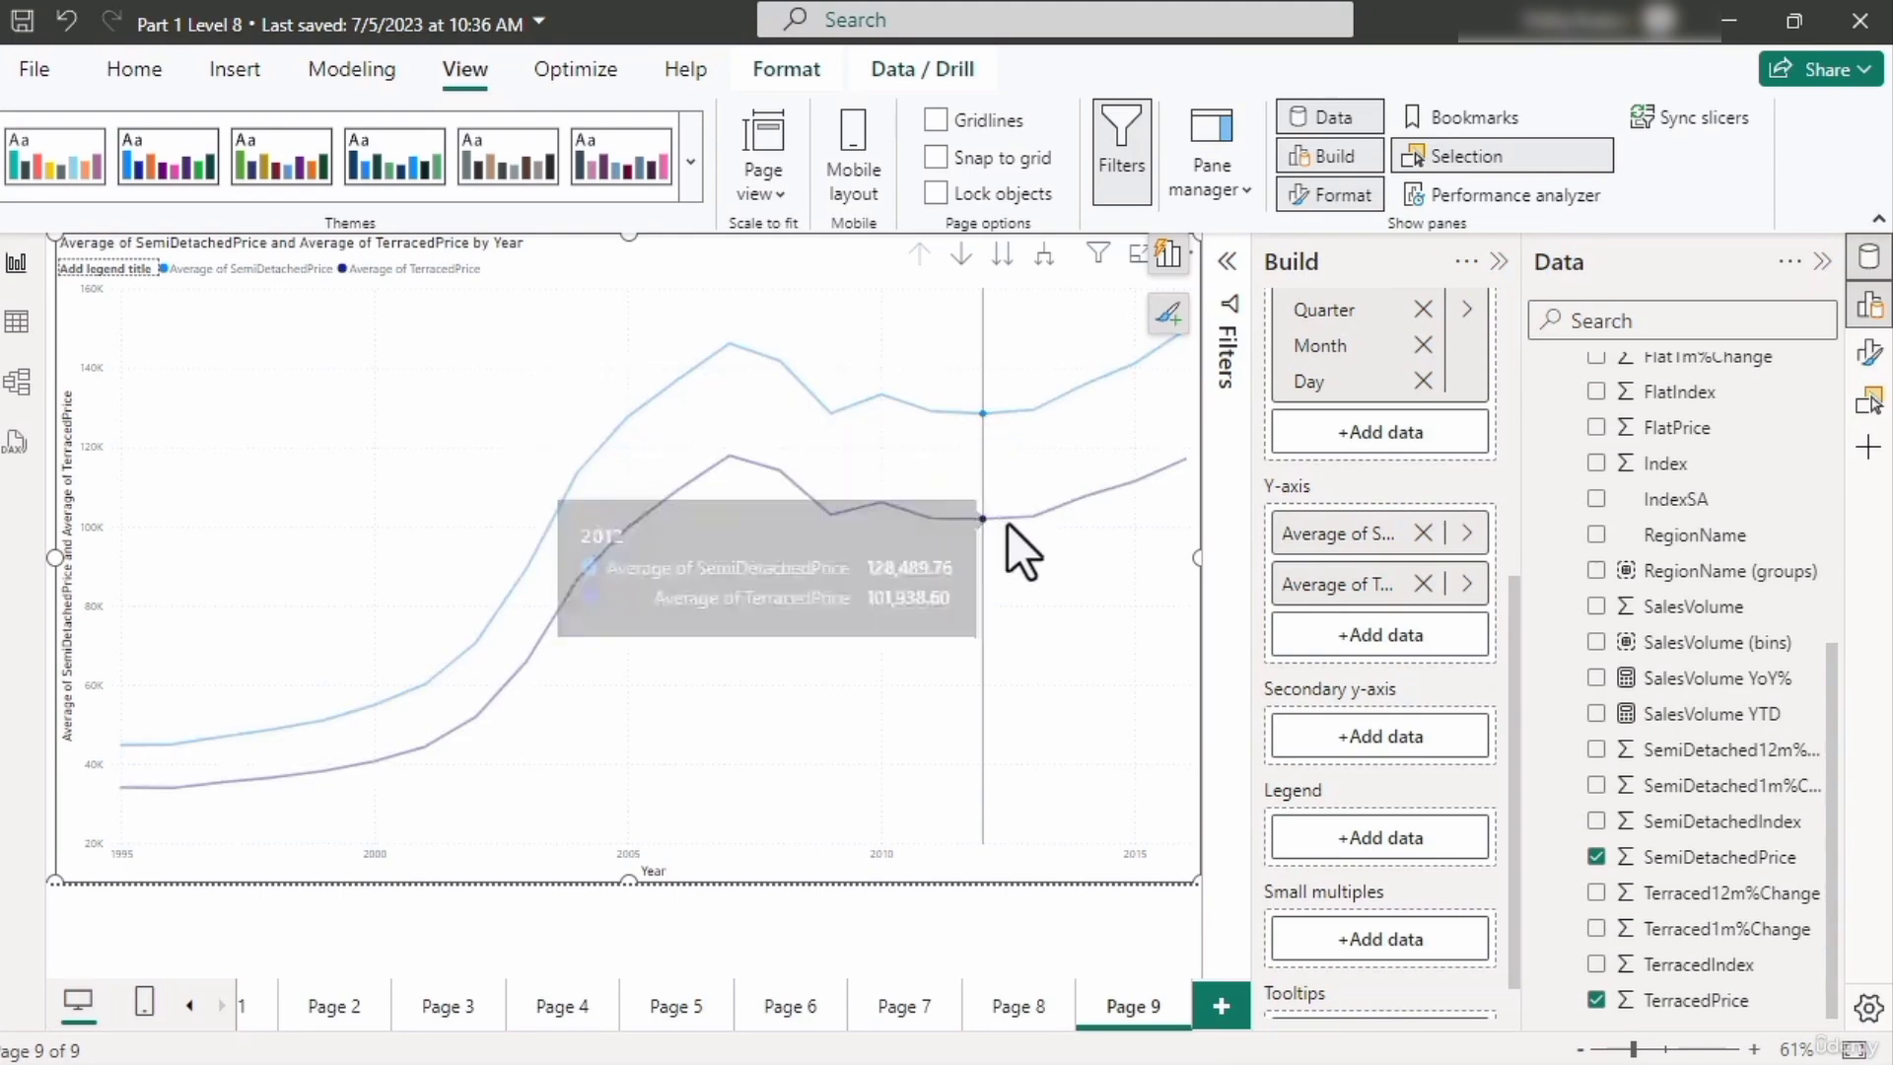
click(1870, 352)
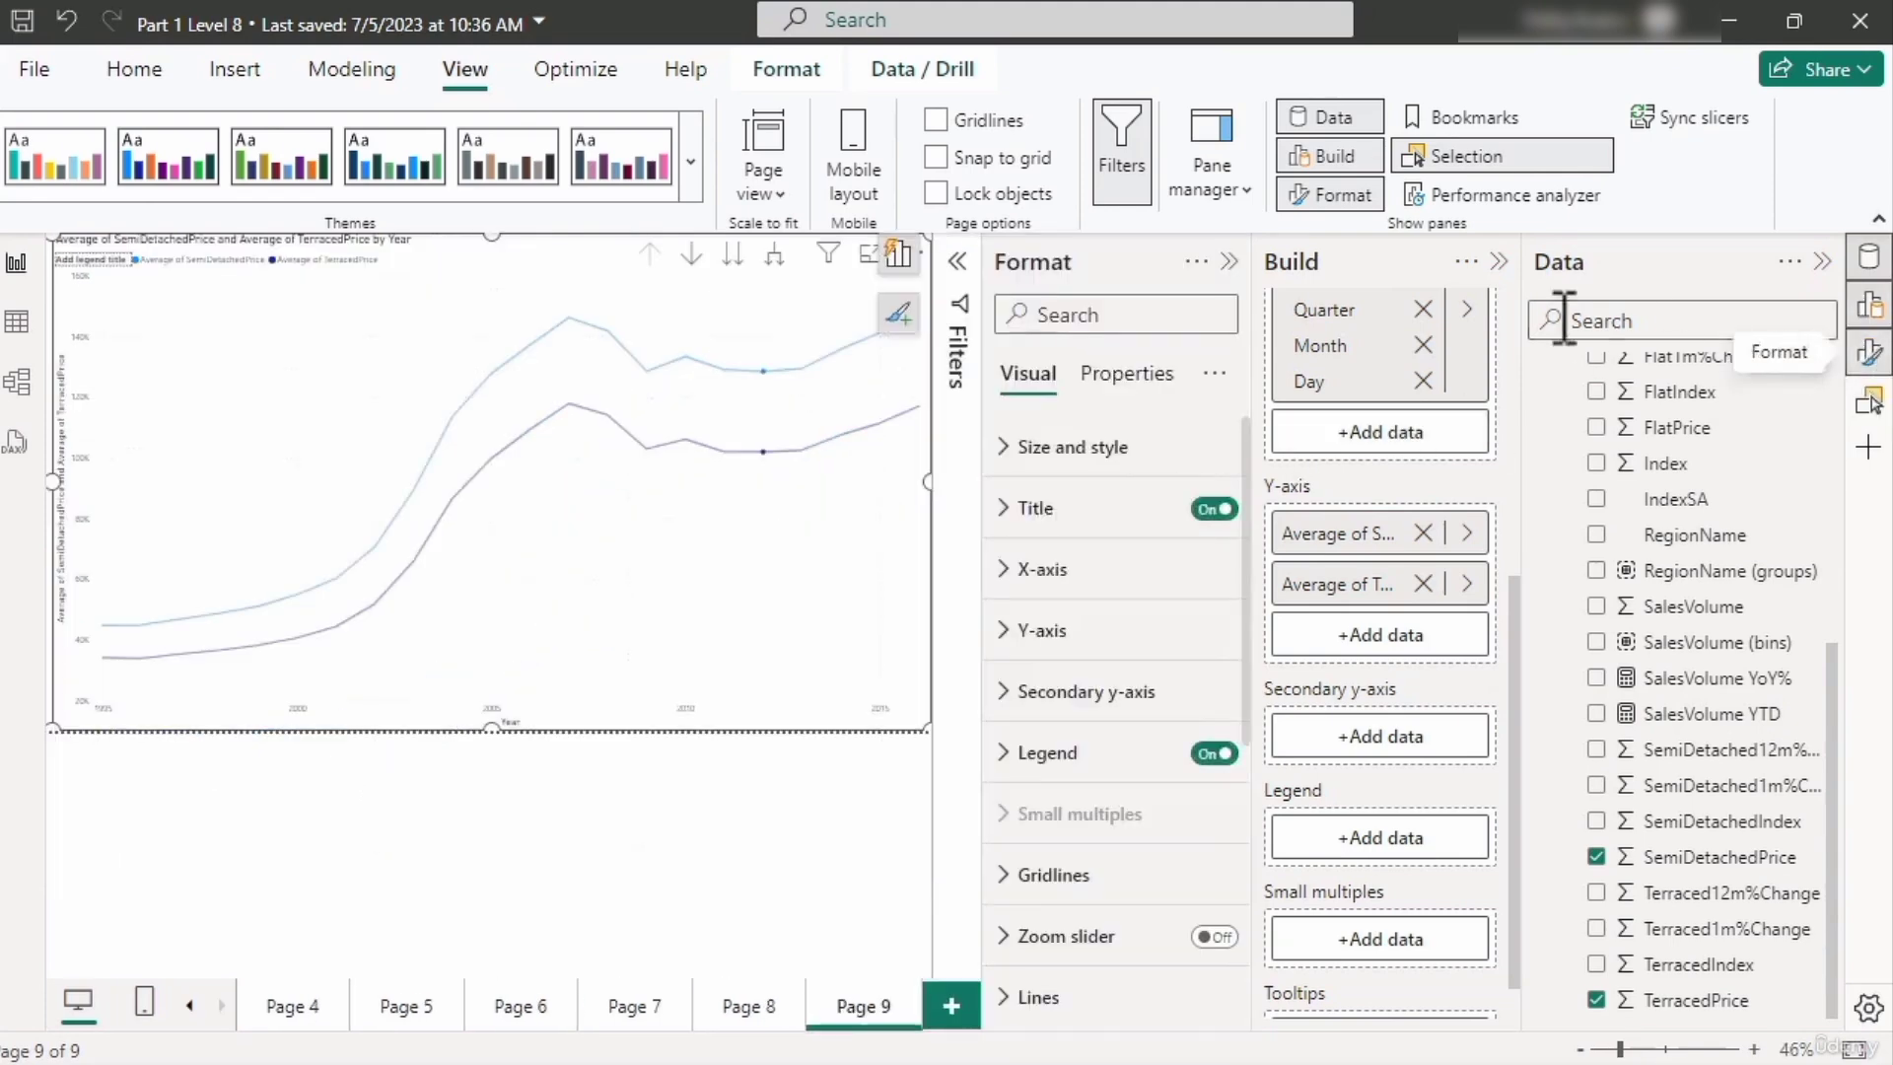
click(1082, 325)
text(mark)
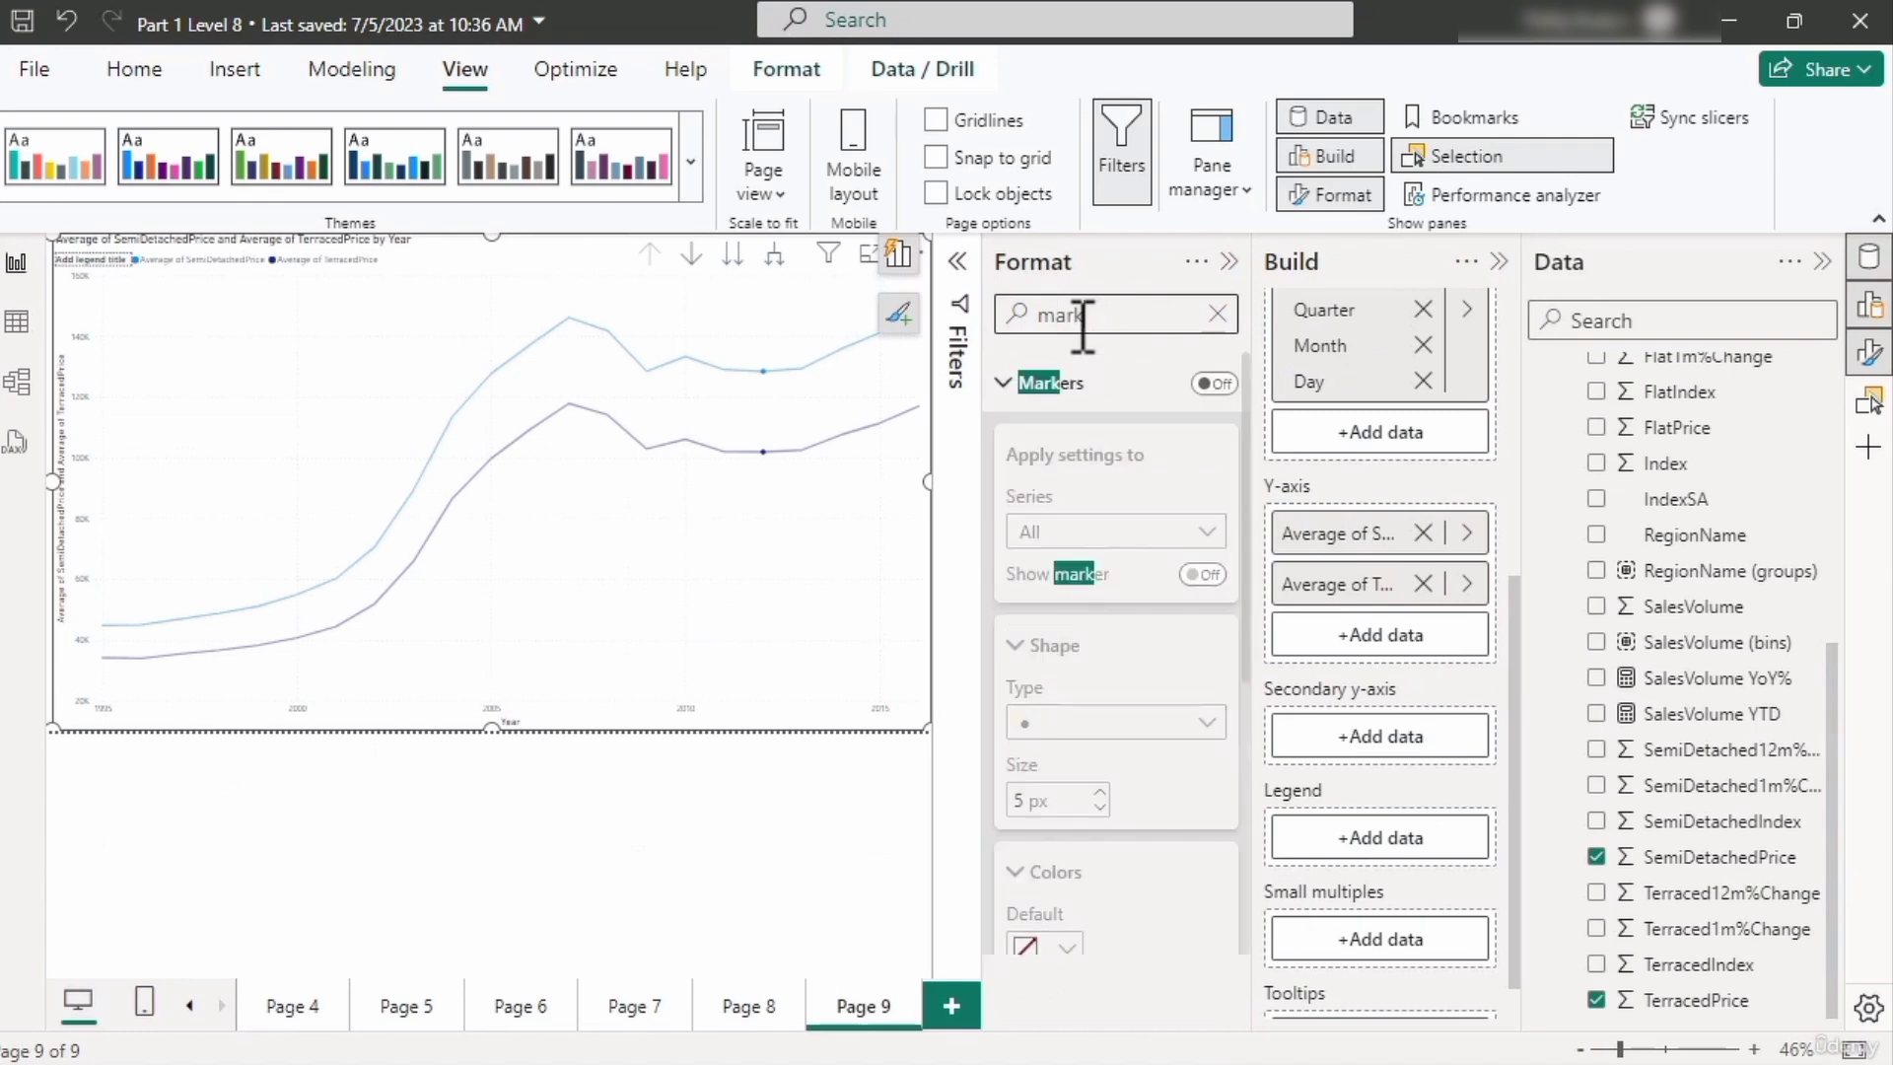
click(1217, 384)
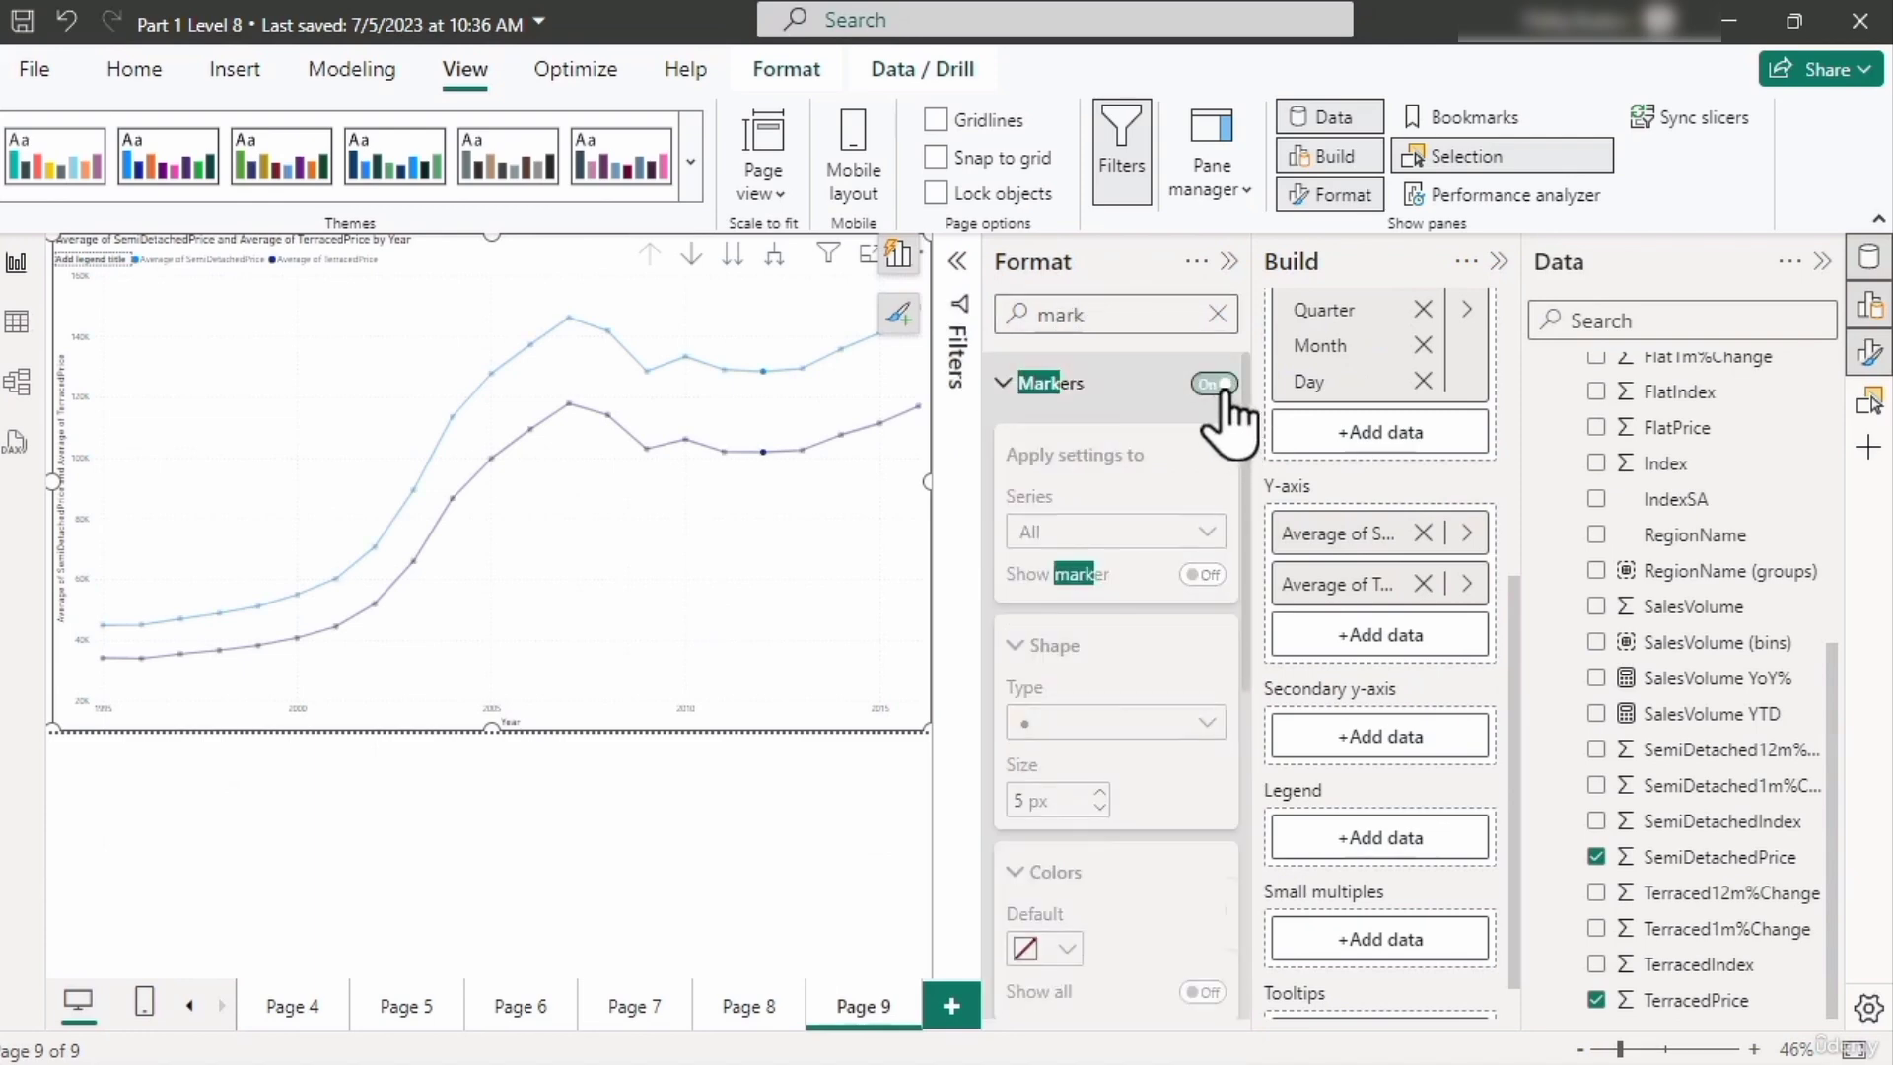
Give the Average of SemiDetachedPrice series square markers with a size of 14 px
click(1205, 537)
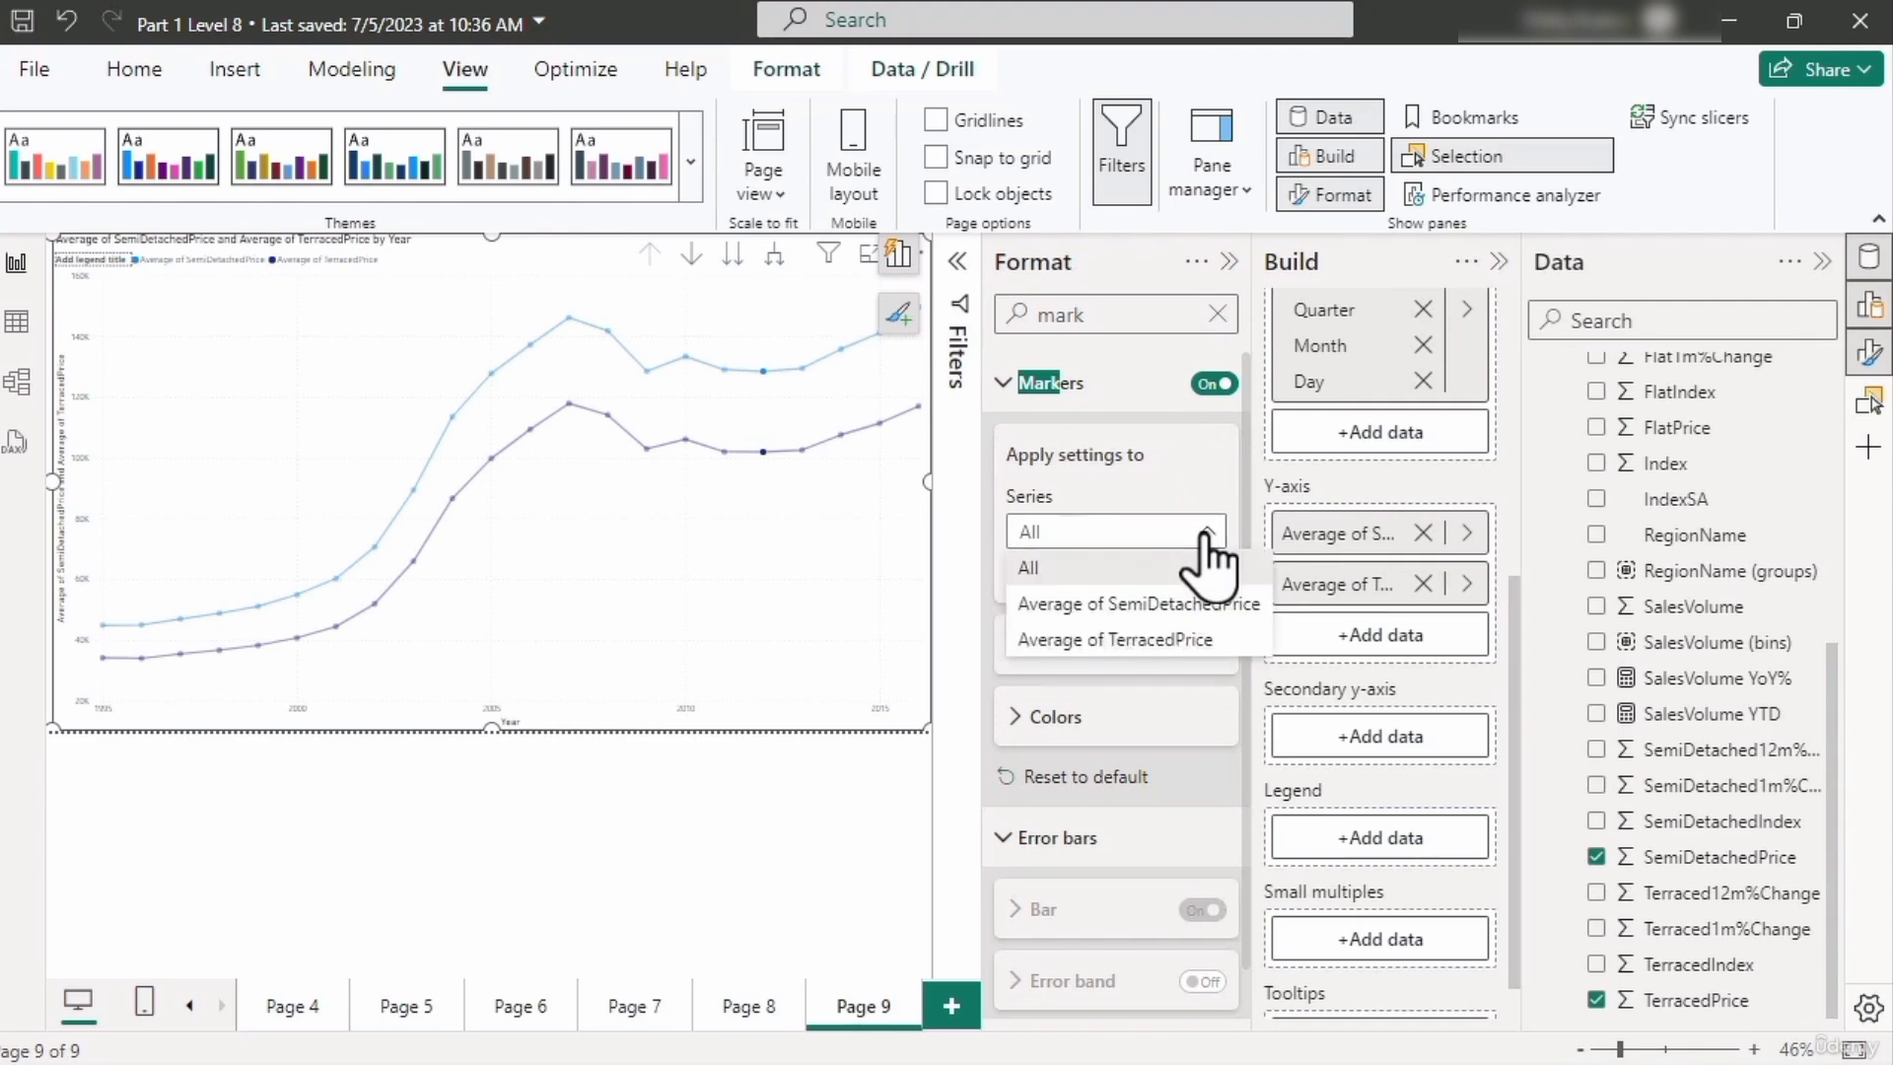
click(1205, 533)
click(1203, 537)
click(1171, 603)
click(1020, 645)
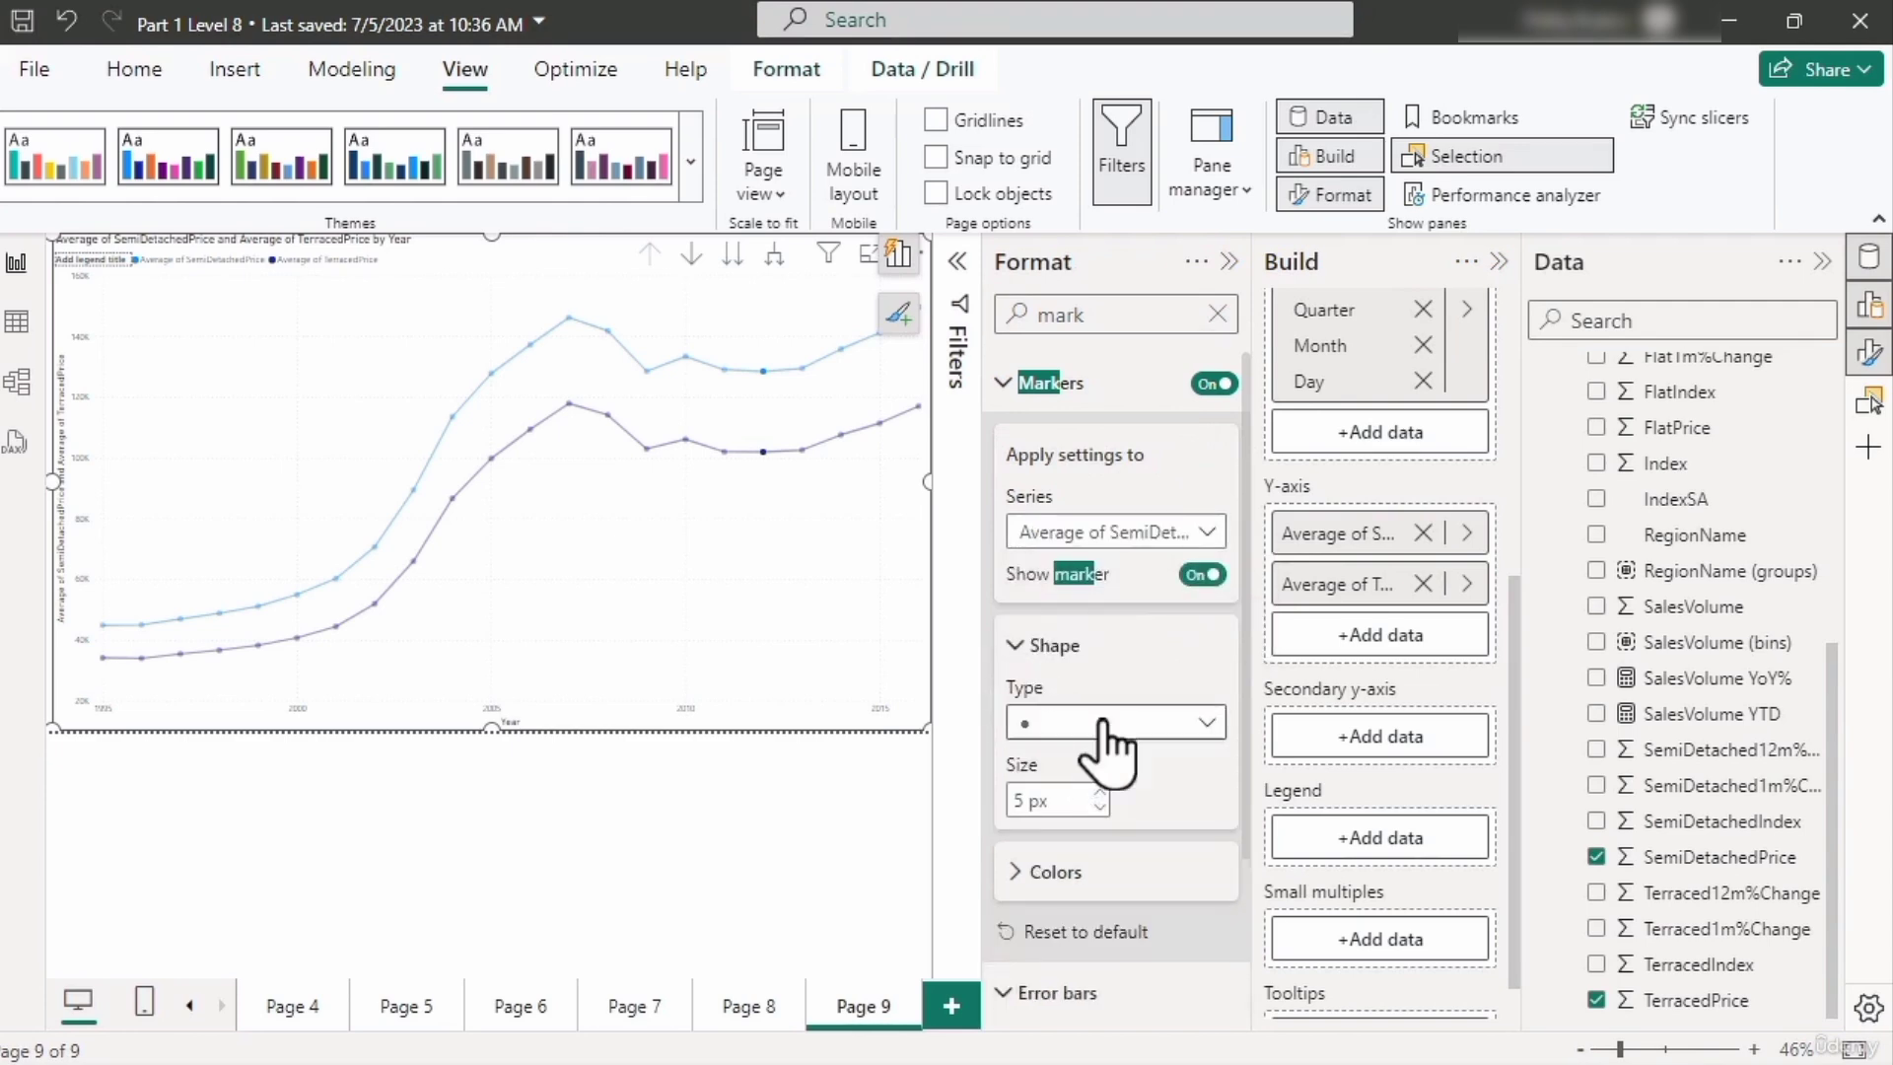
click(1104, 725)
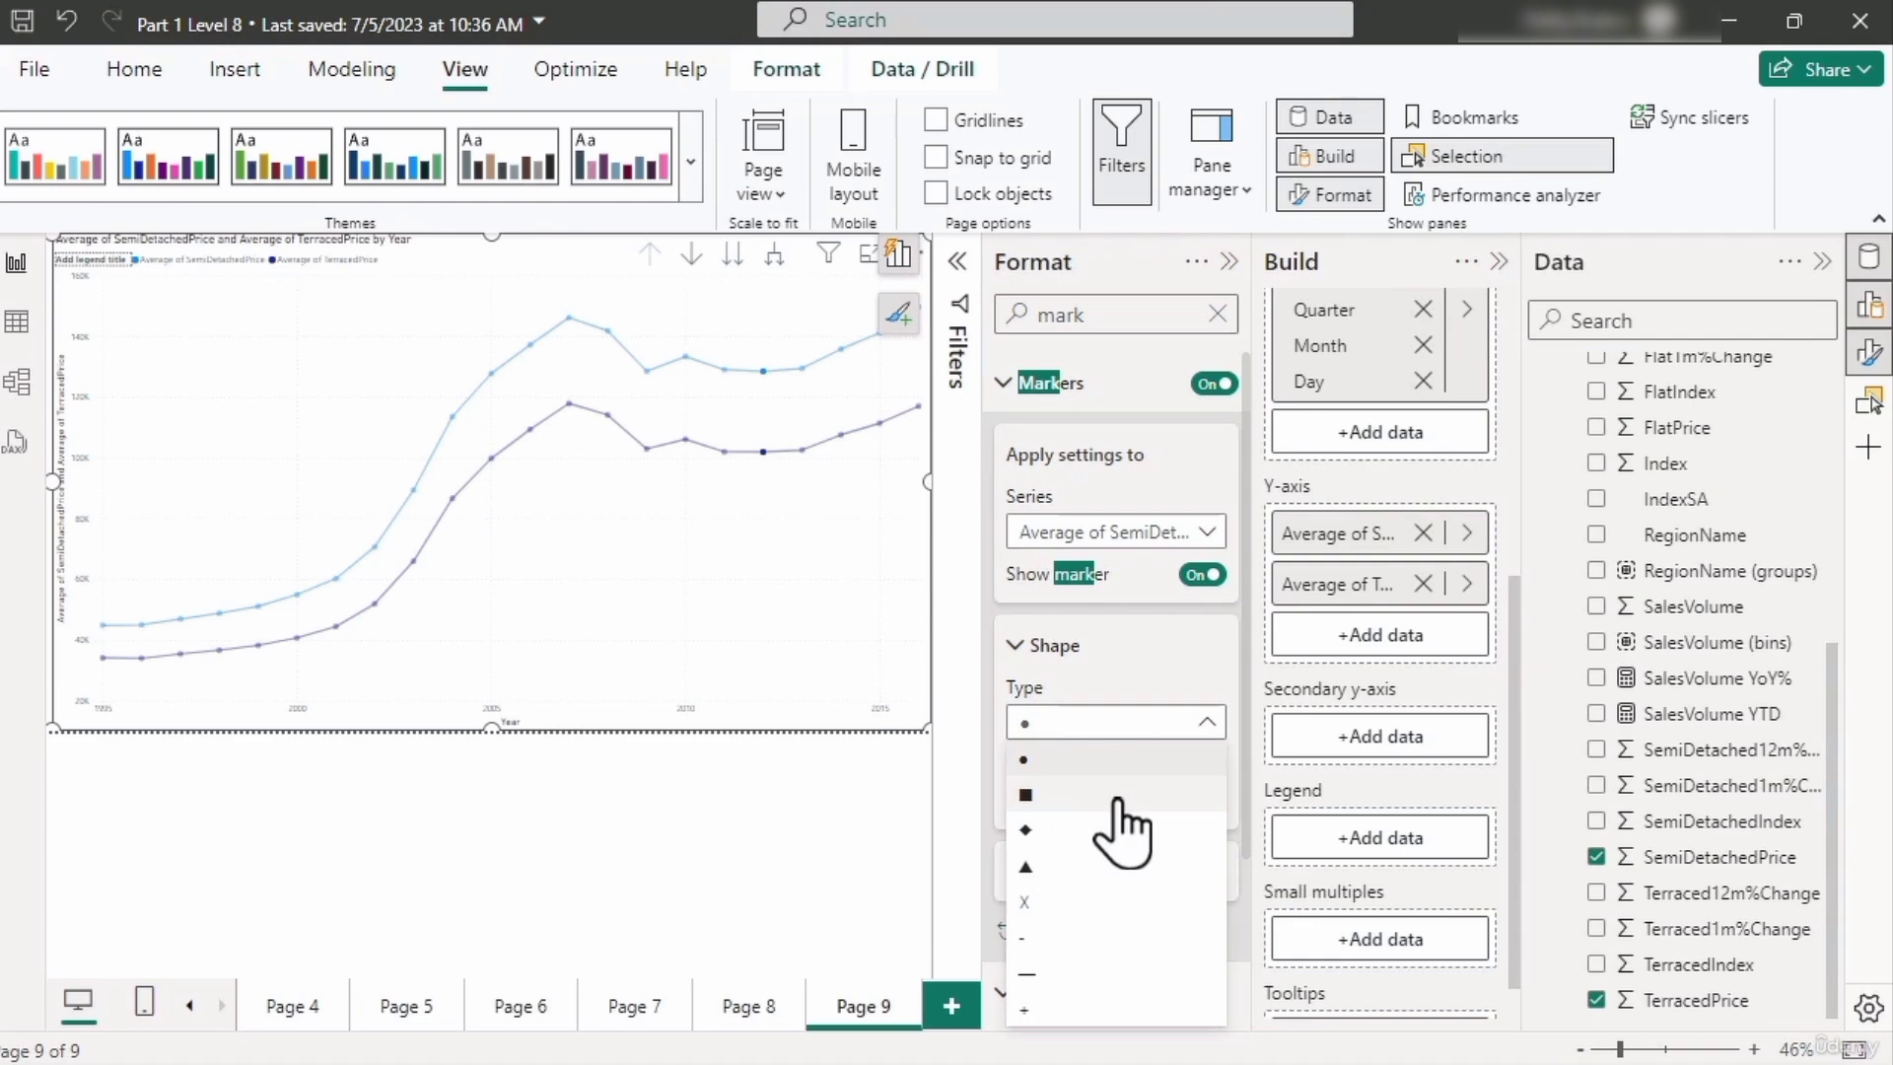
click(1130, 797)
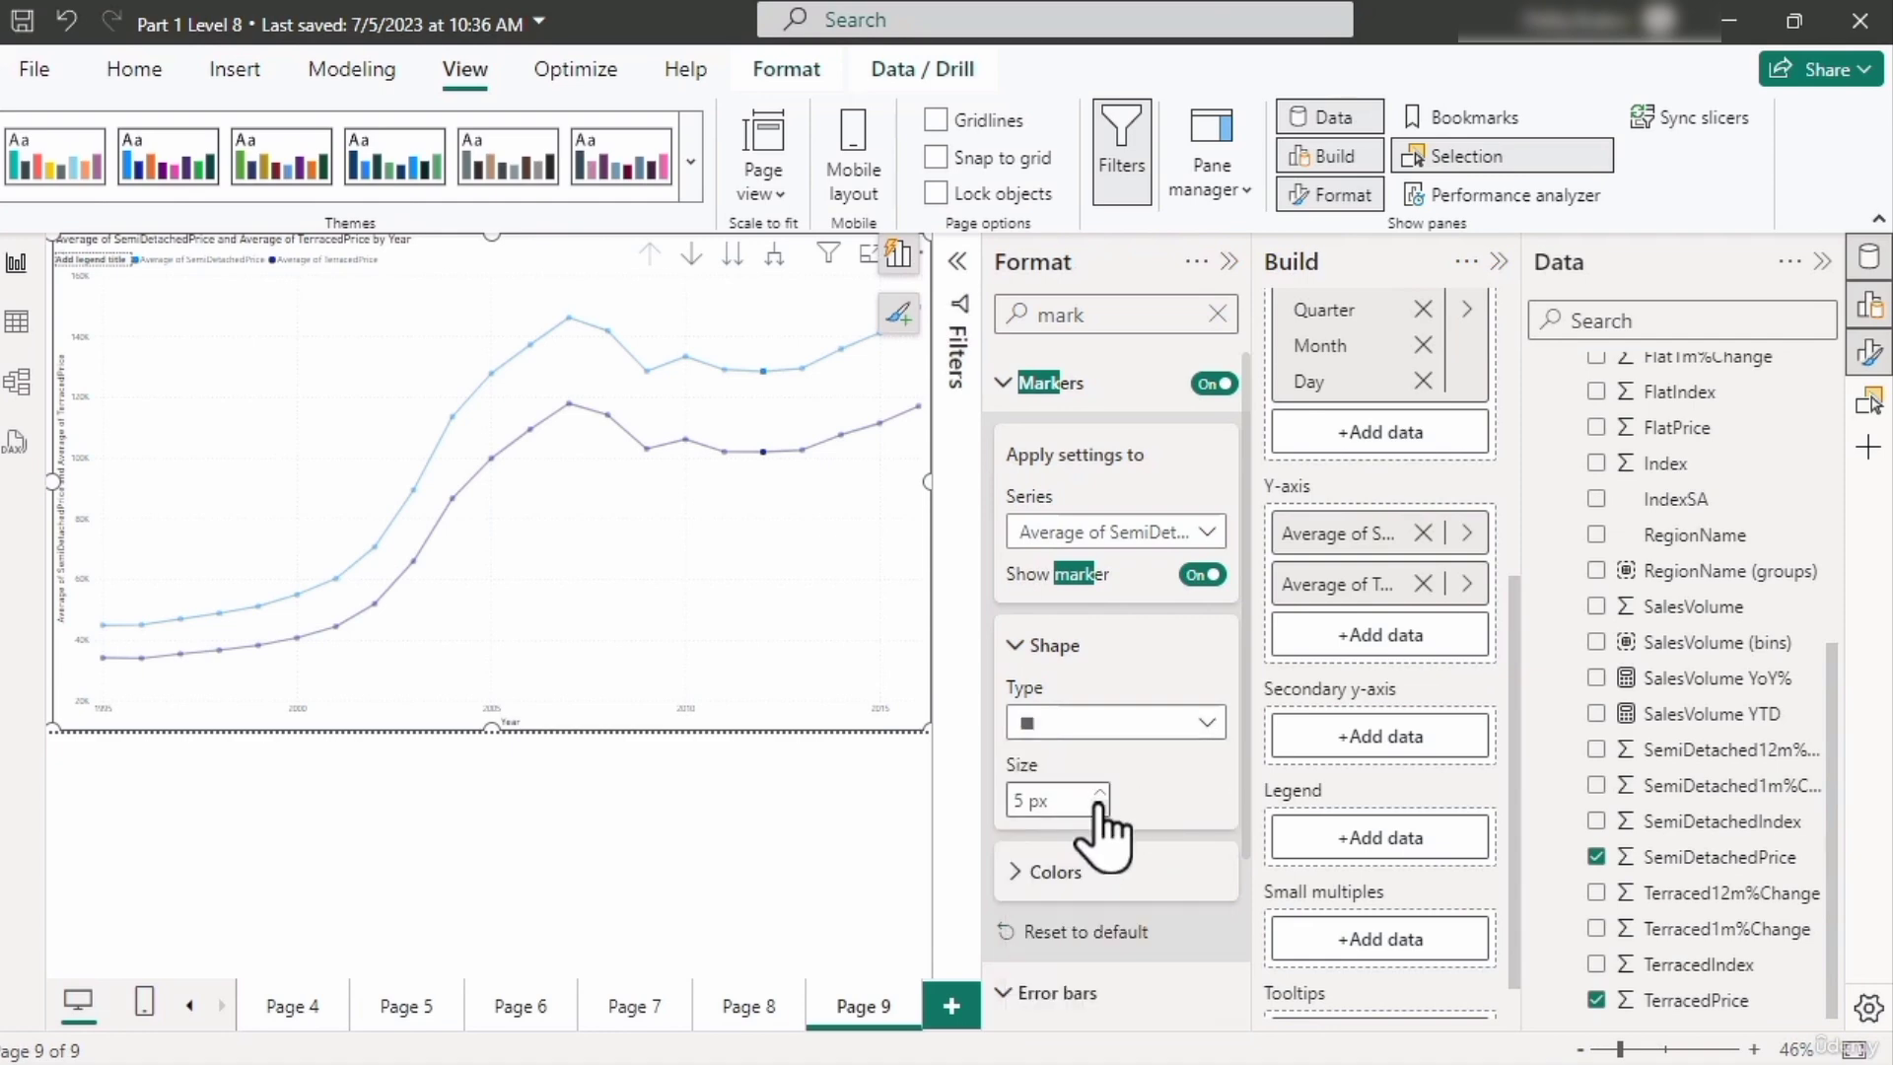
double_click(1101, 799)
text(10)
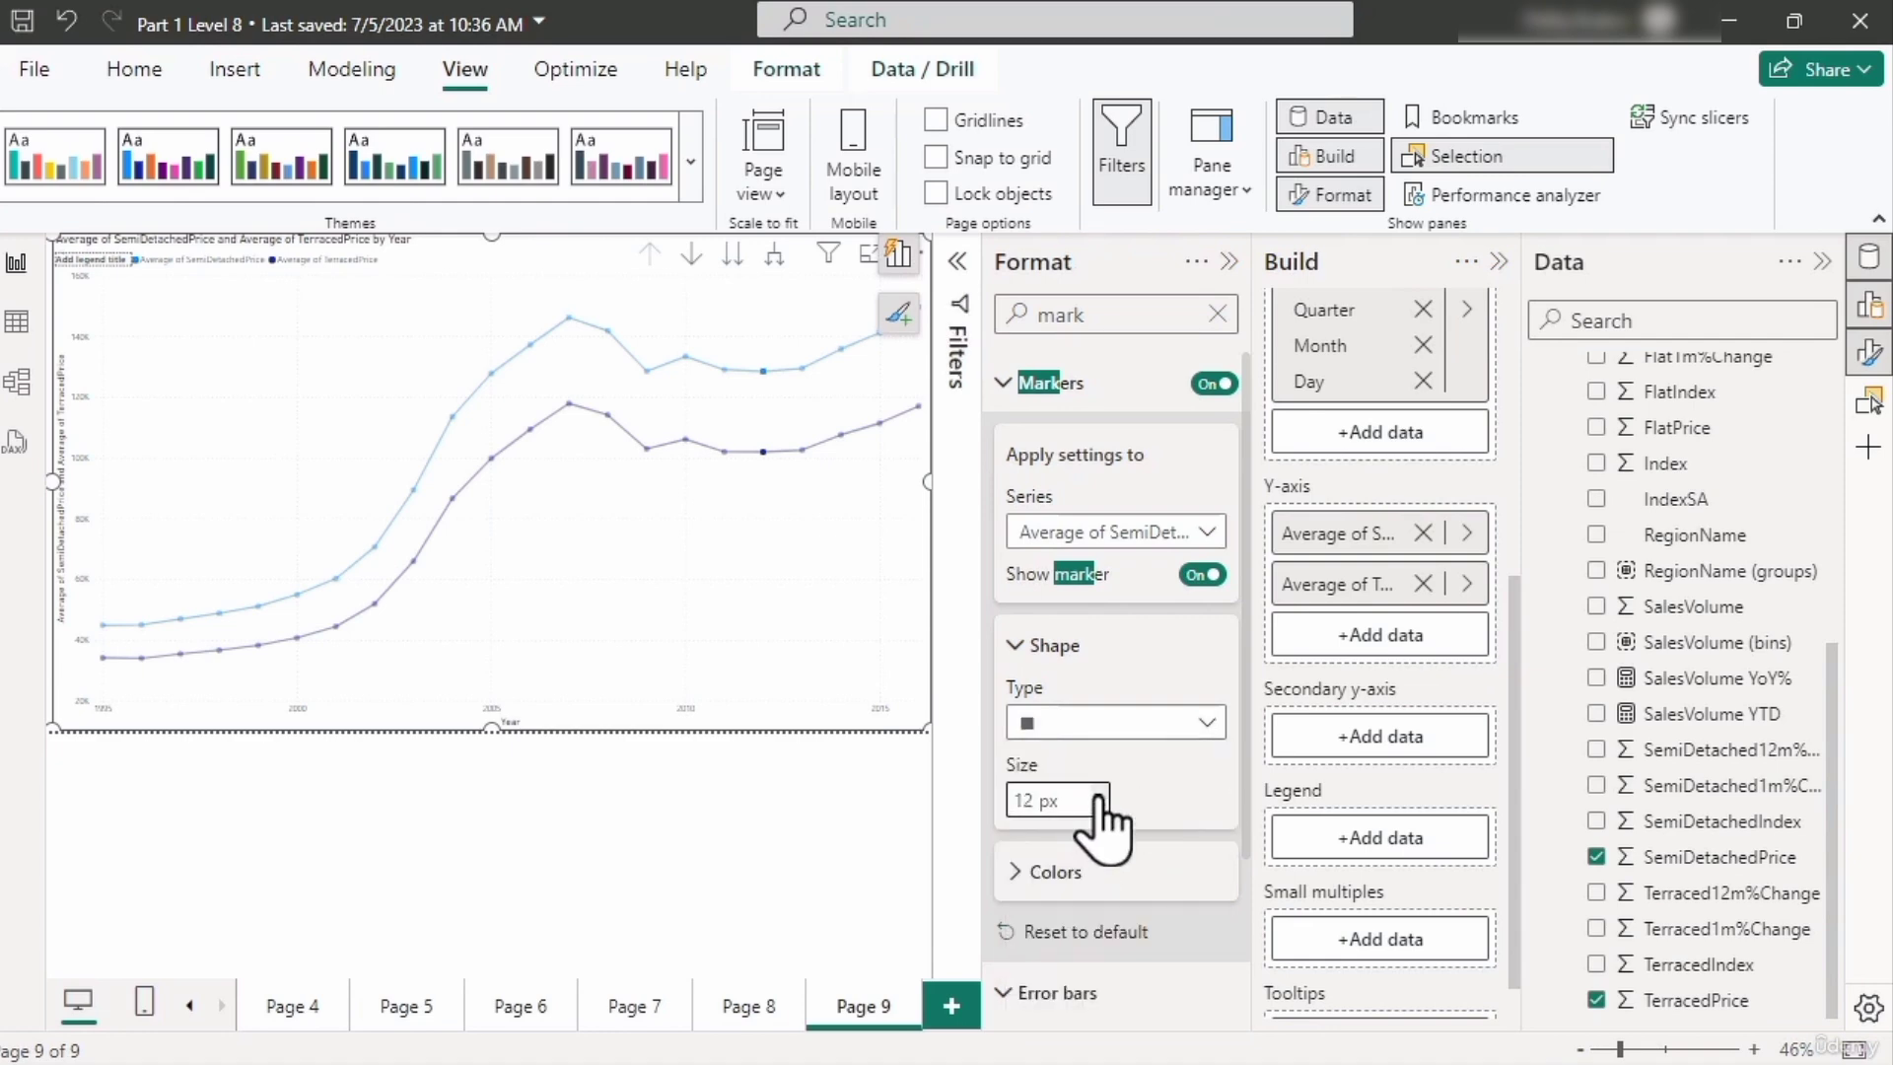
click(1098, 791)
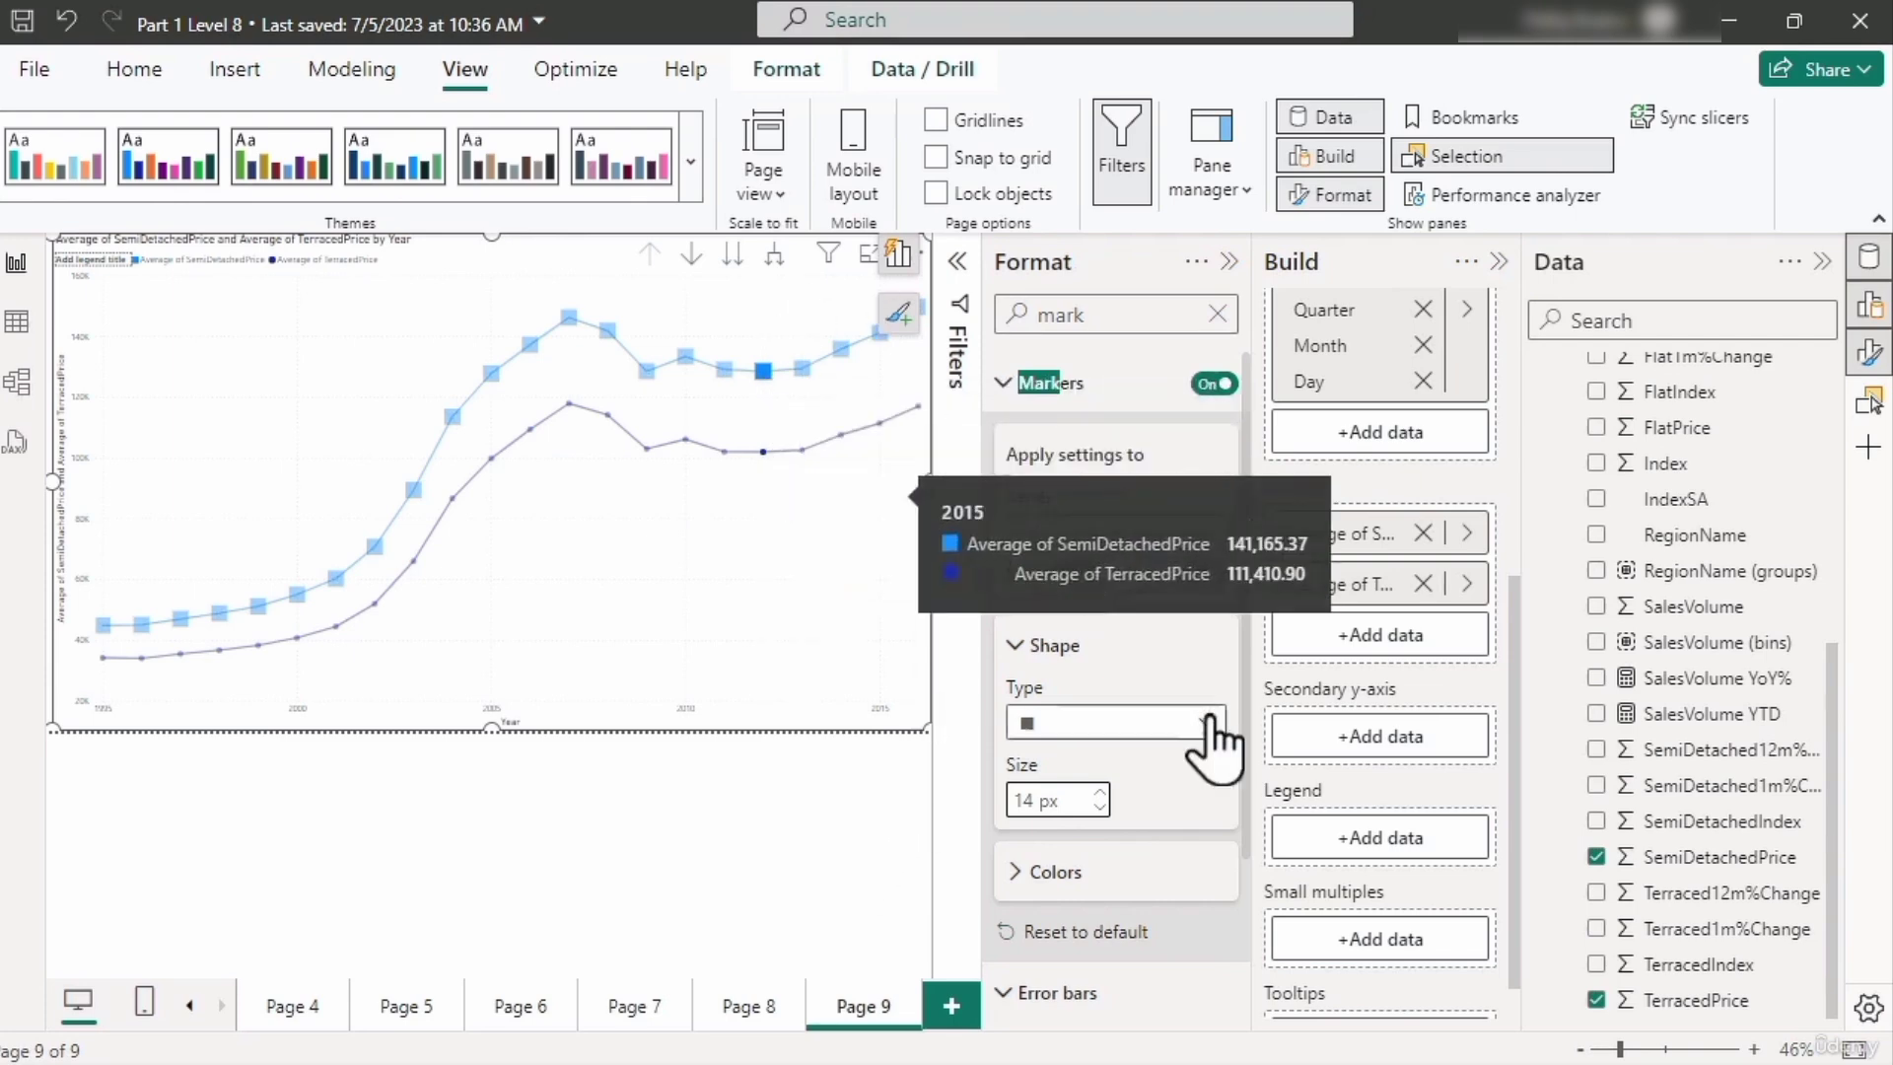
Check the marker settings of the Average of TerracedPrice series, and reduce the Average of SemiDetachedPrice marker size to 9 px
click(1133, 532)
click(1146, 639)
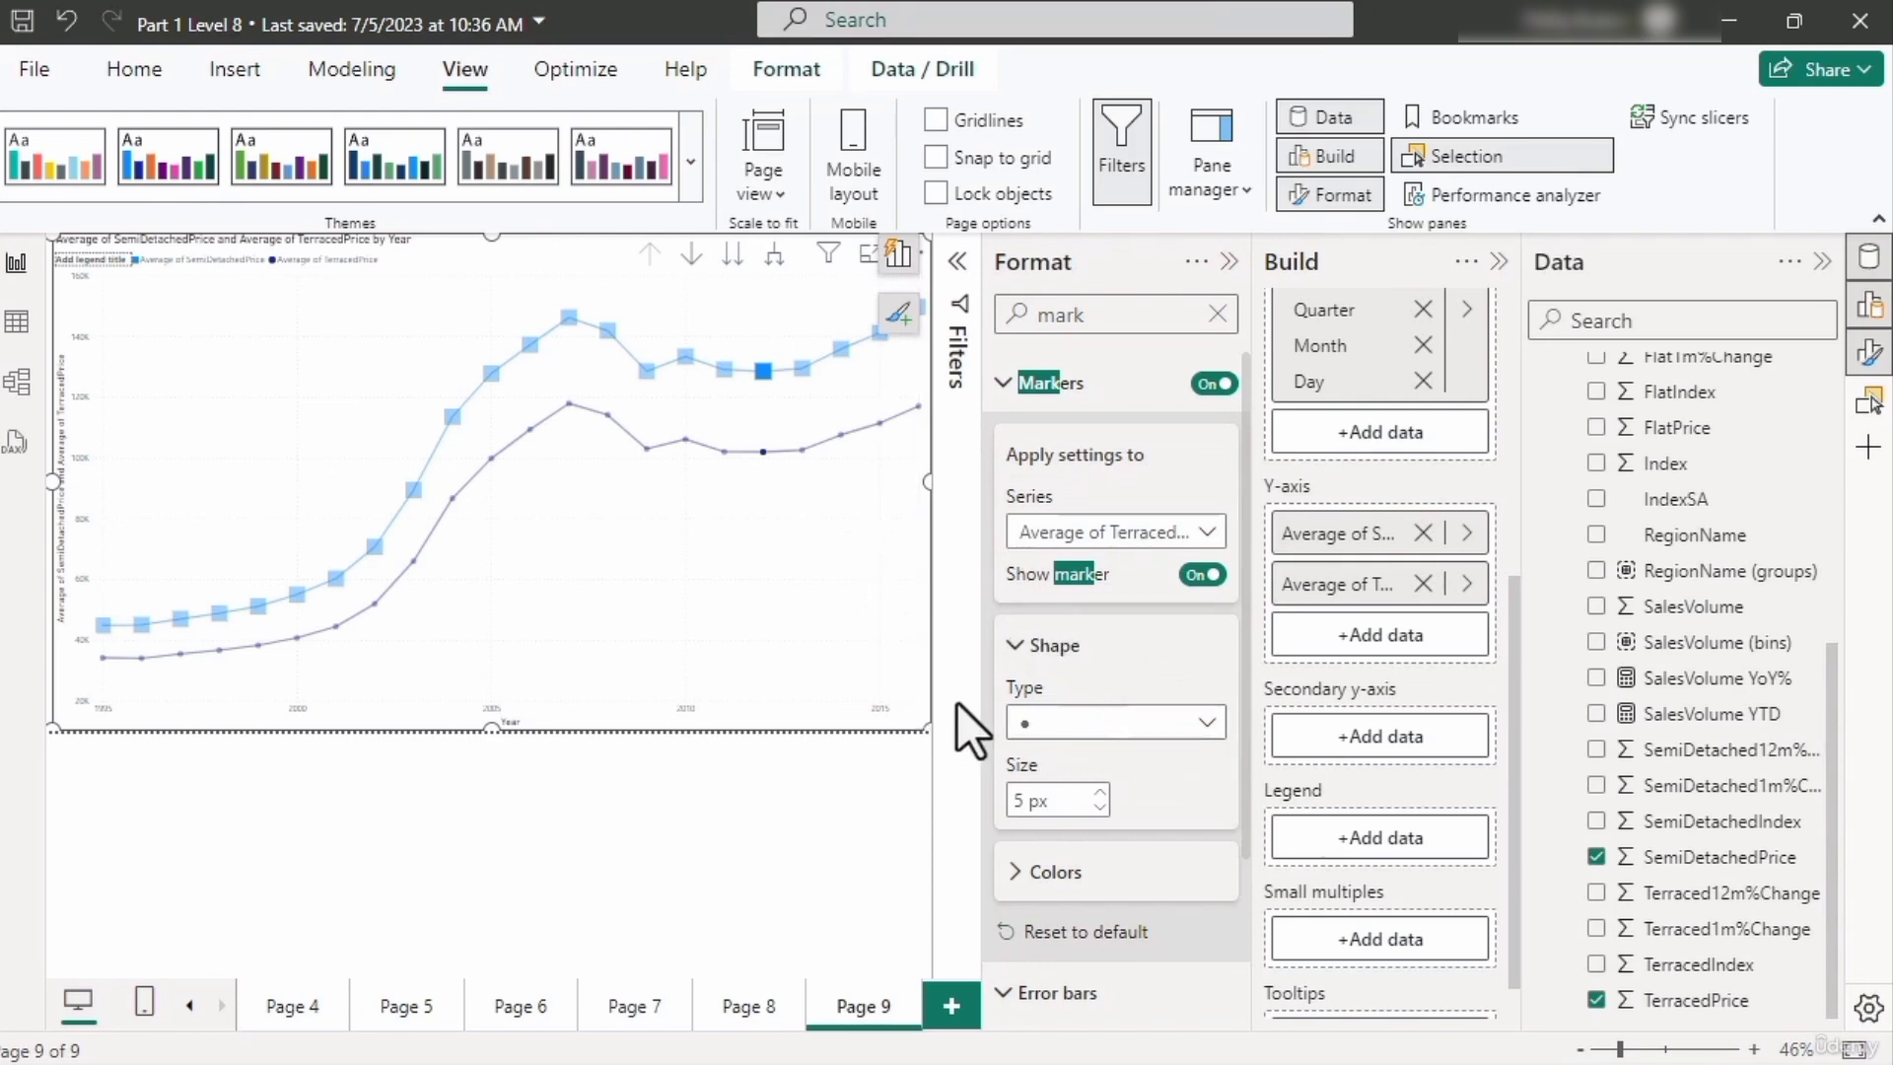
click(1143, 537)
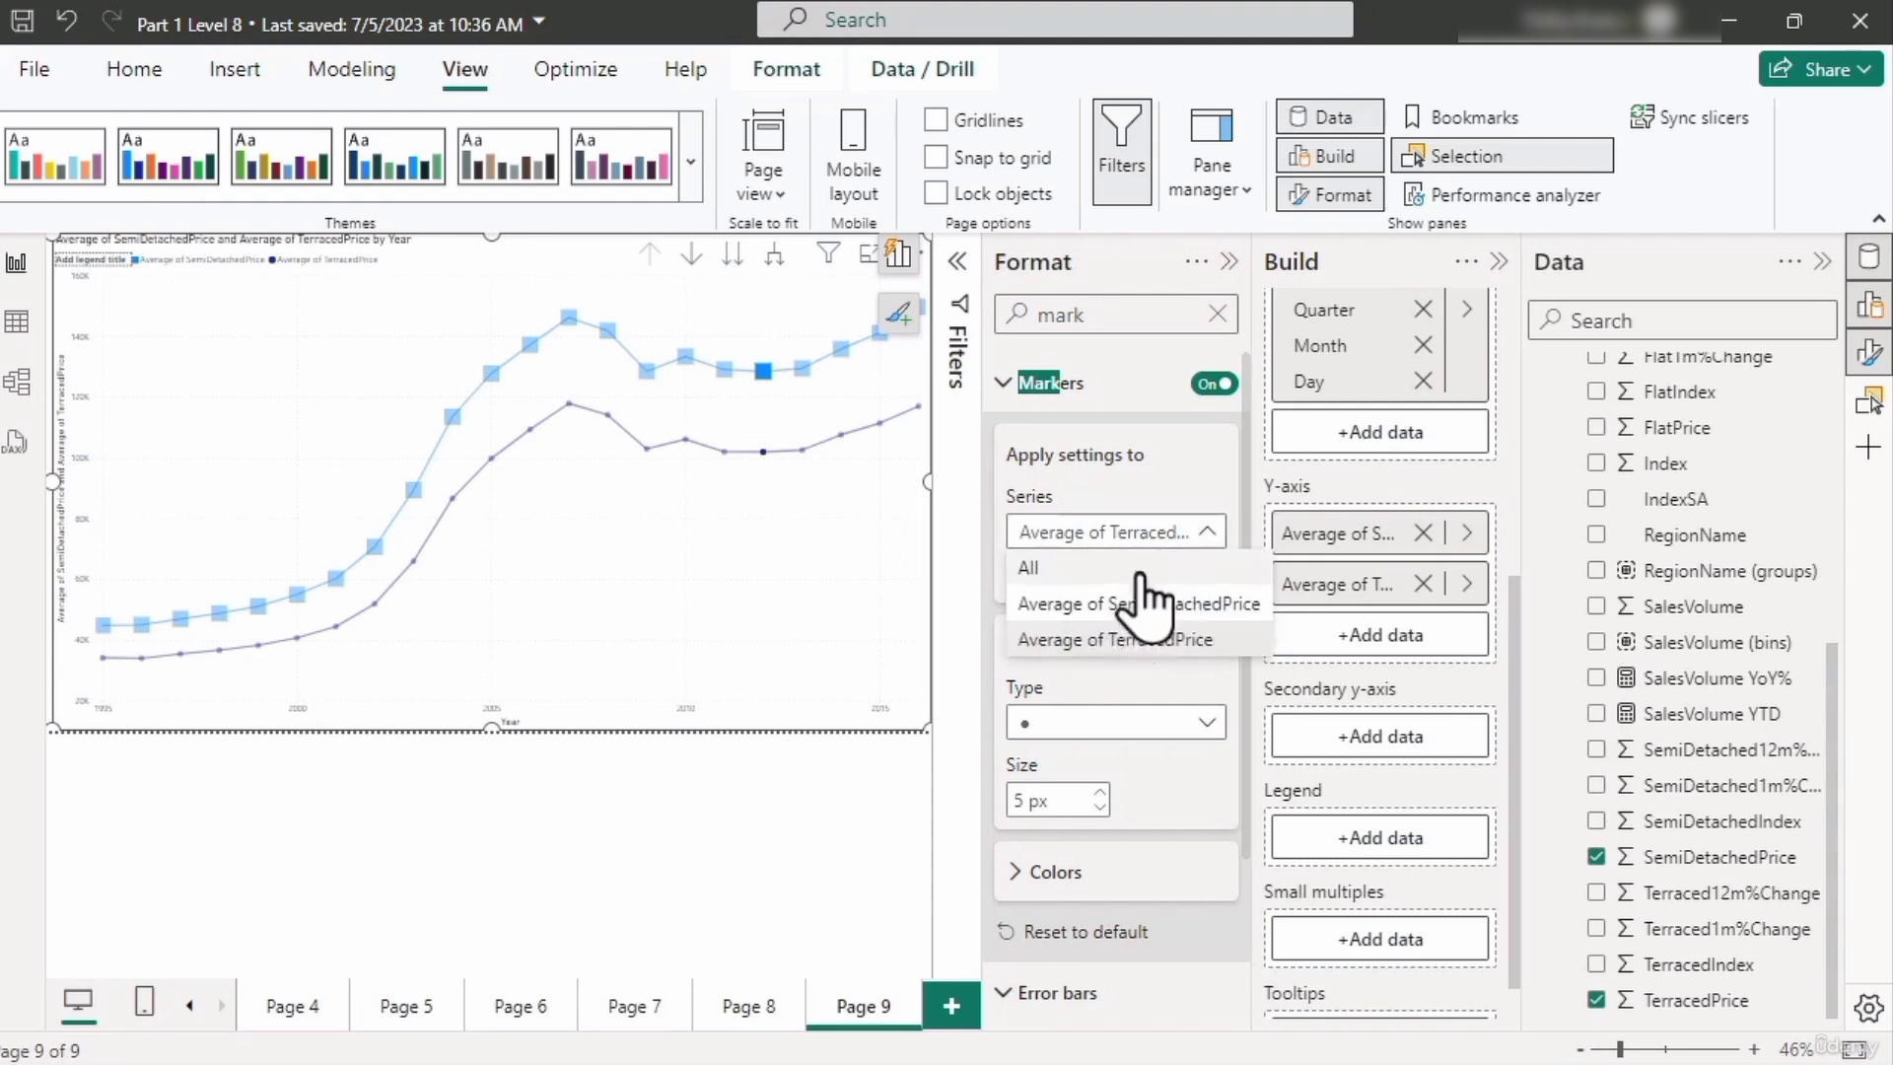
click(1144, 602)
click(1098, 809)
click(1098, 809)
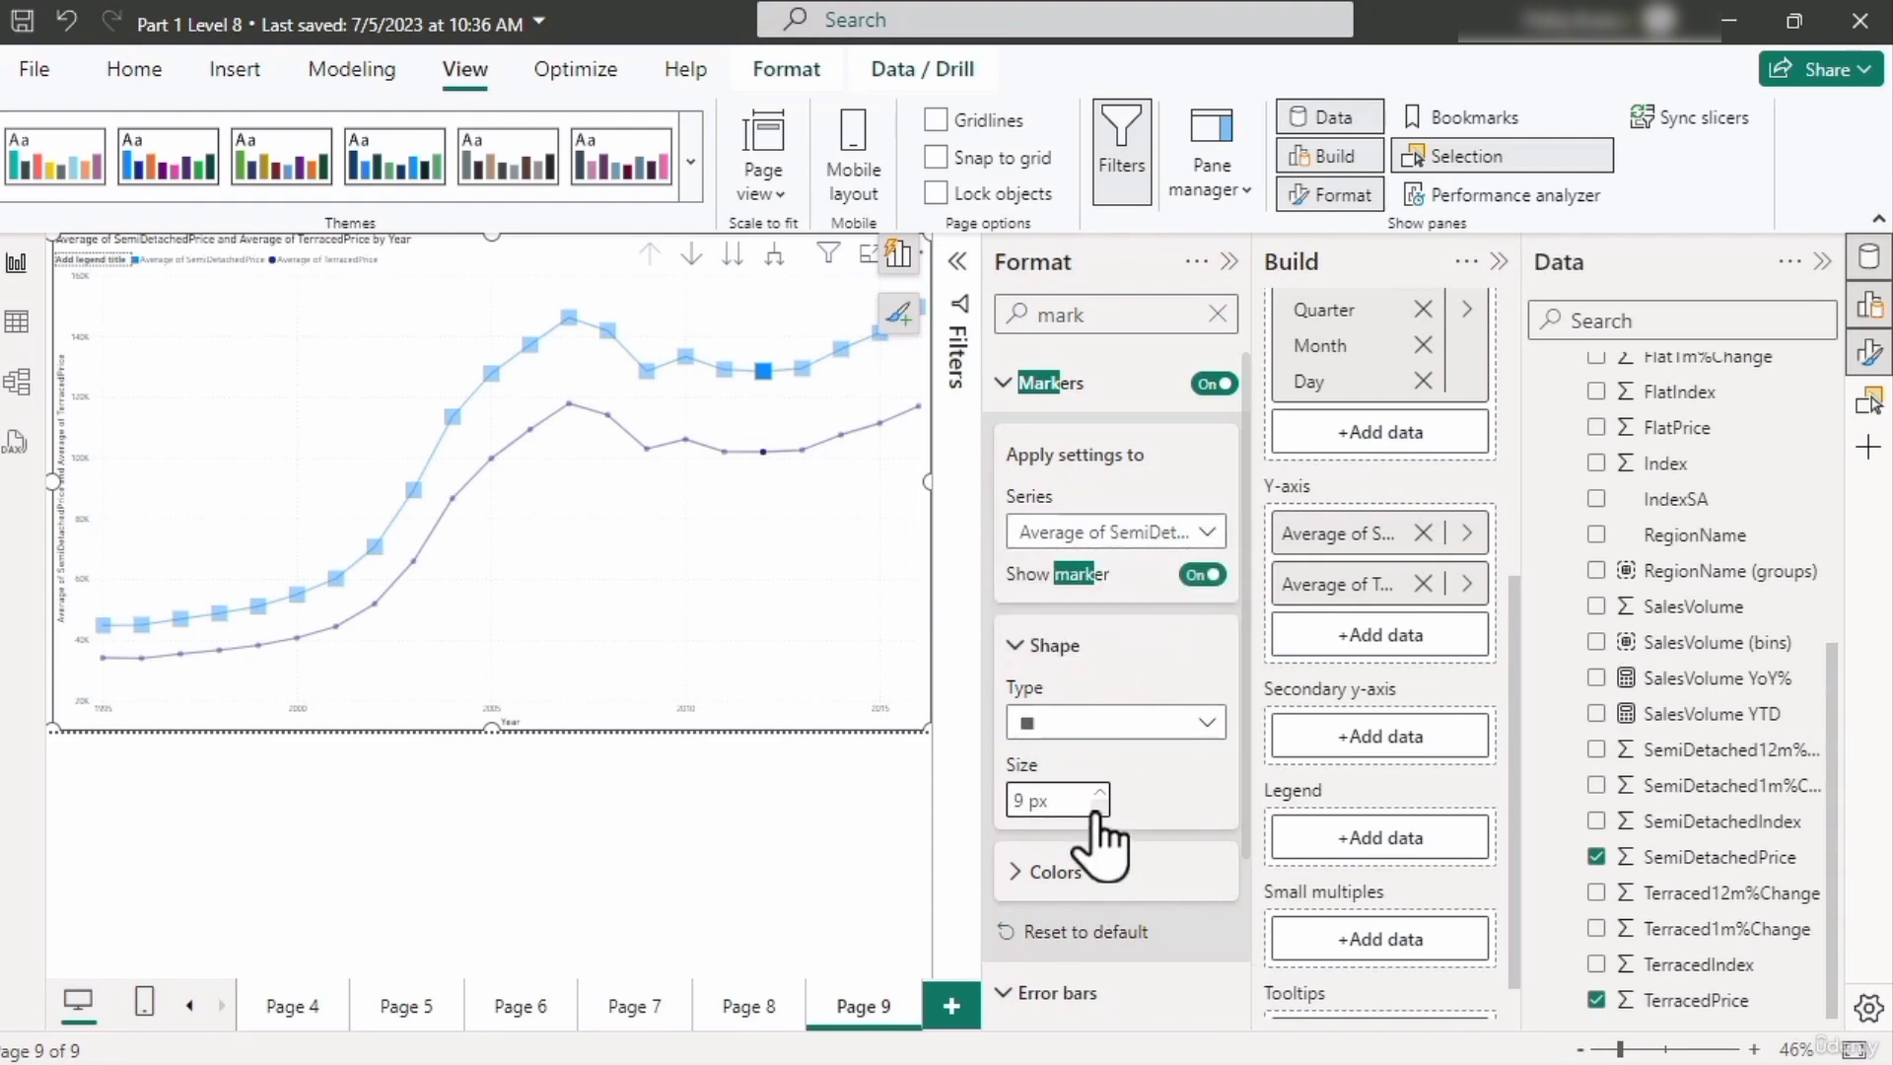
mouse_move(815, 572)
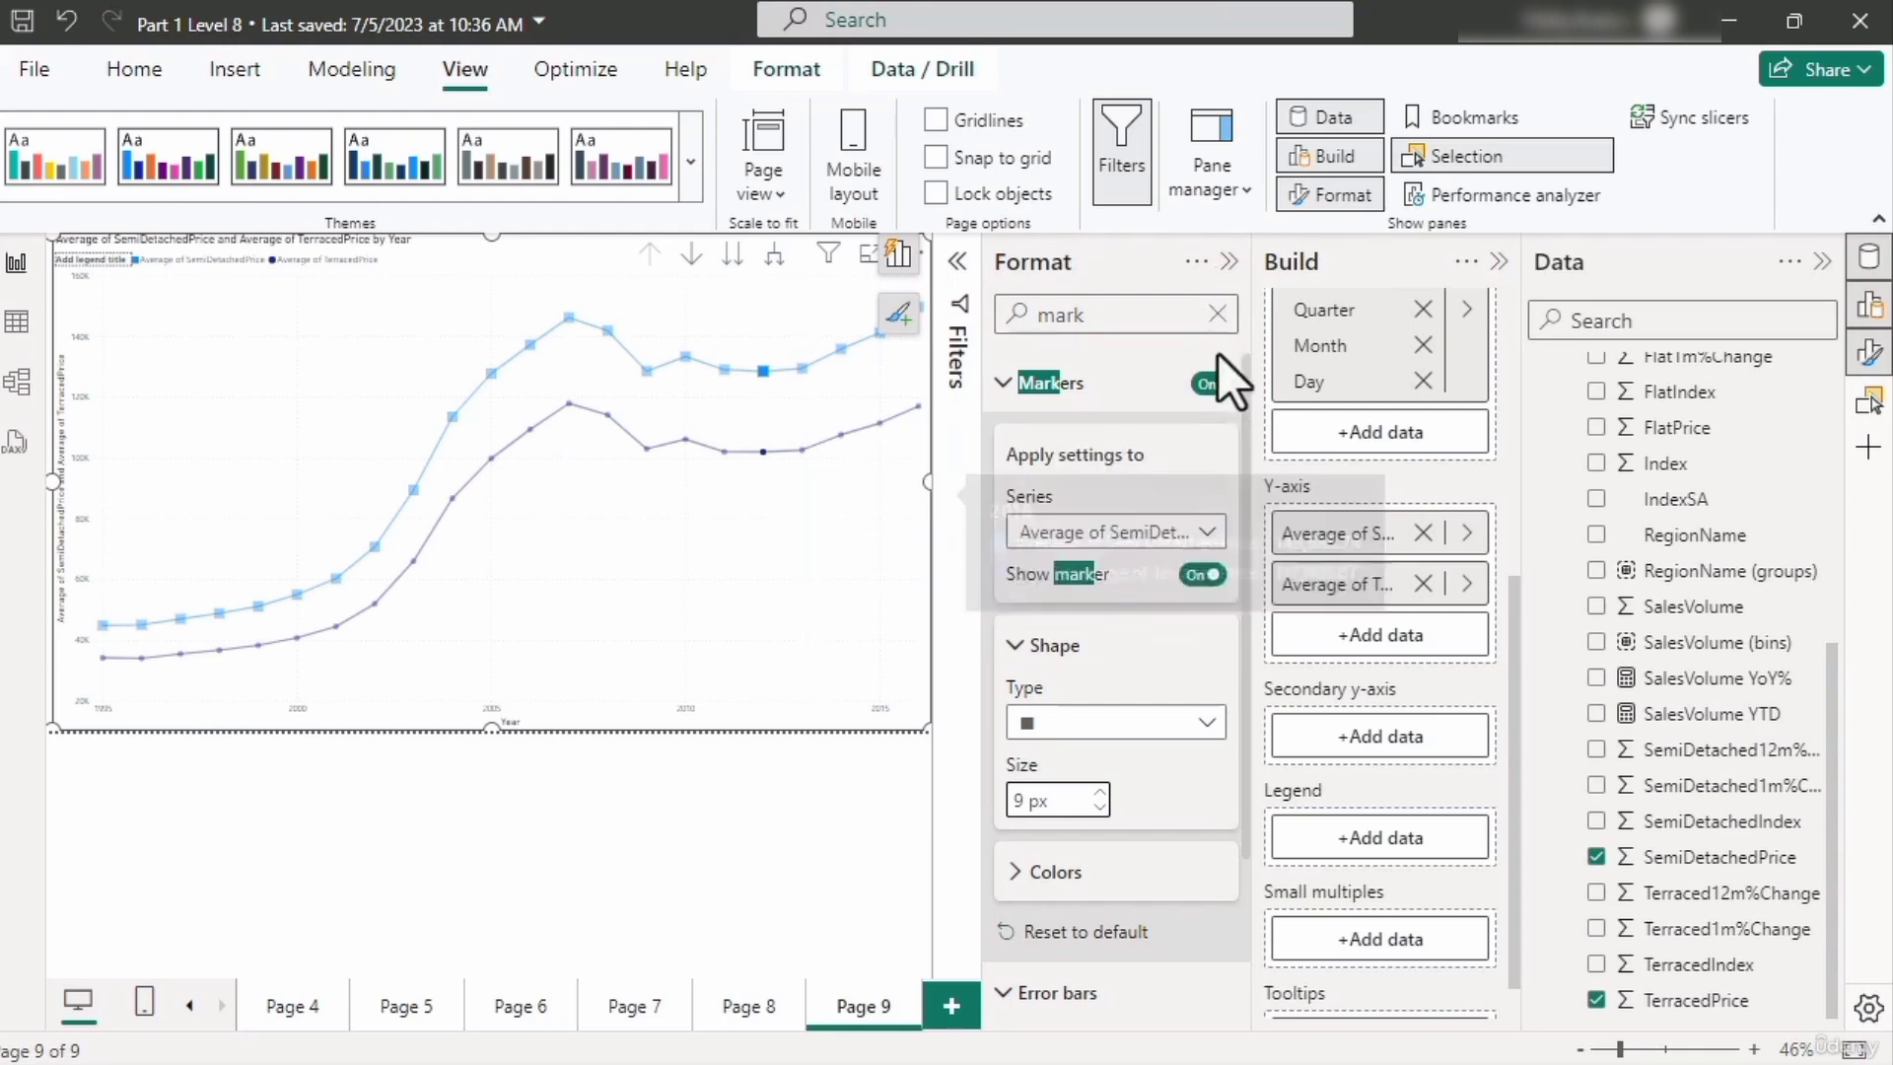
Clear the formatting search and review the chart's tooltip and alt text properties, as well as the page's tab order
click(1218, 313)
click(1129, 374)
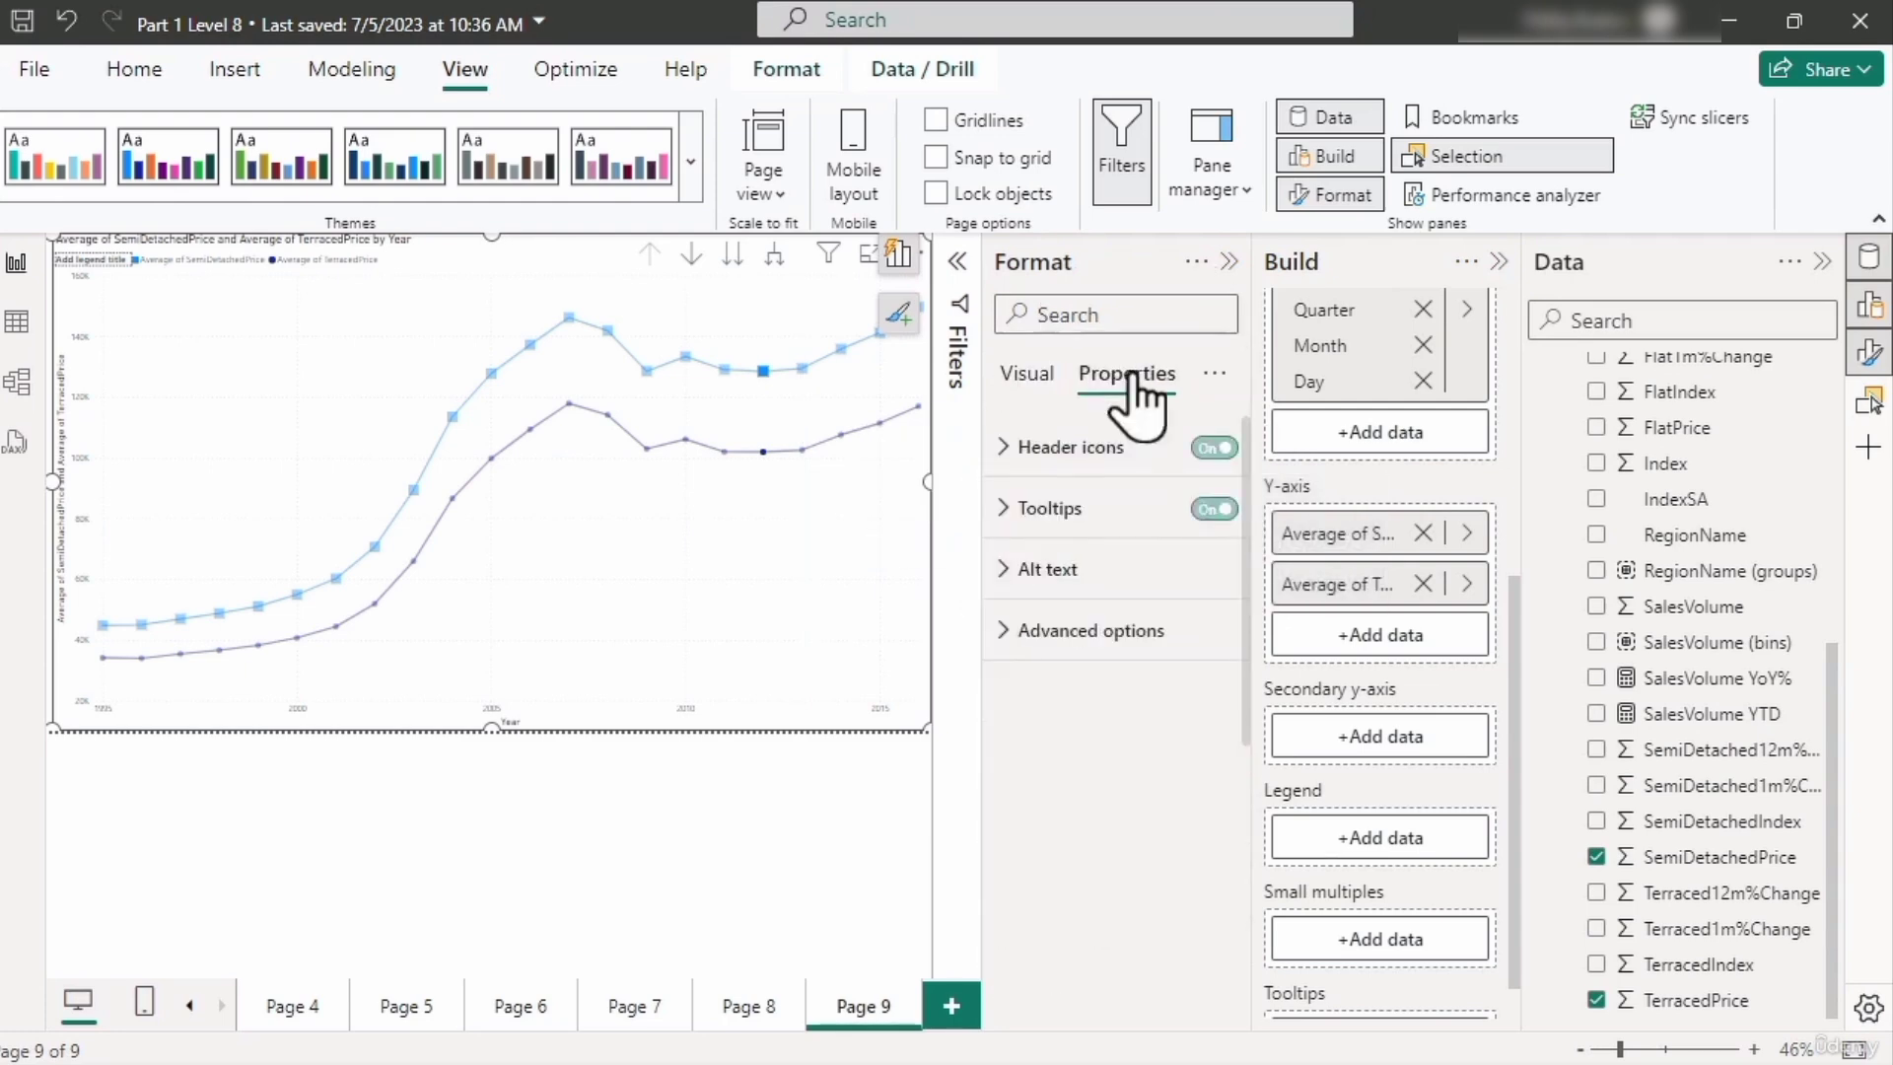
click(1020, 374)
click(1134, 376)
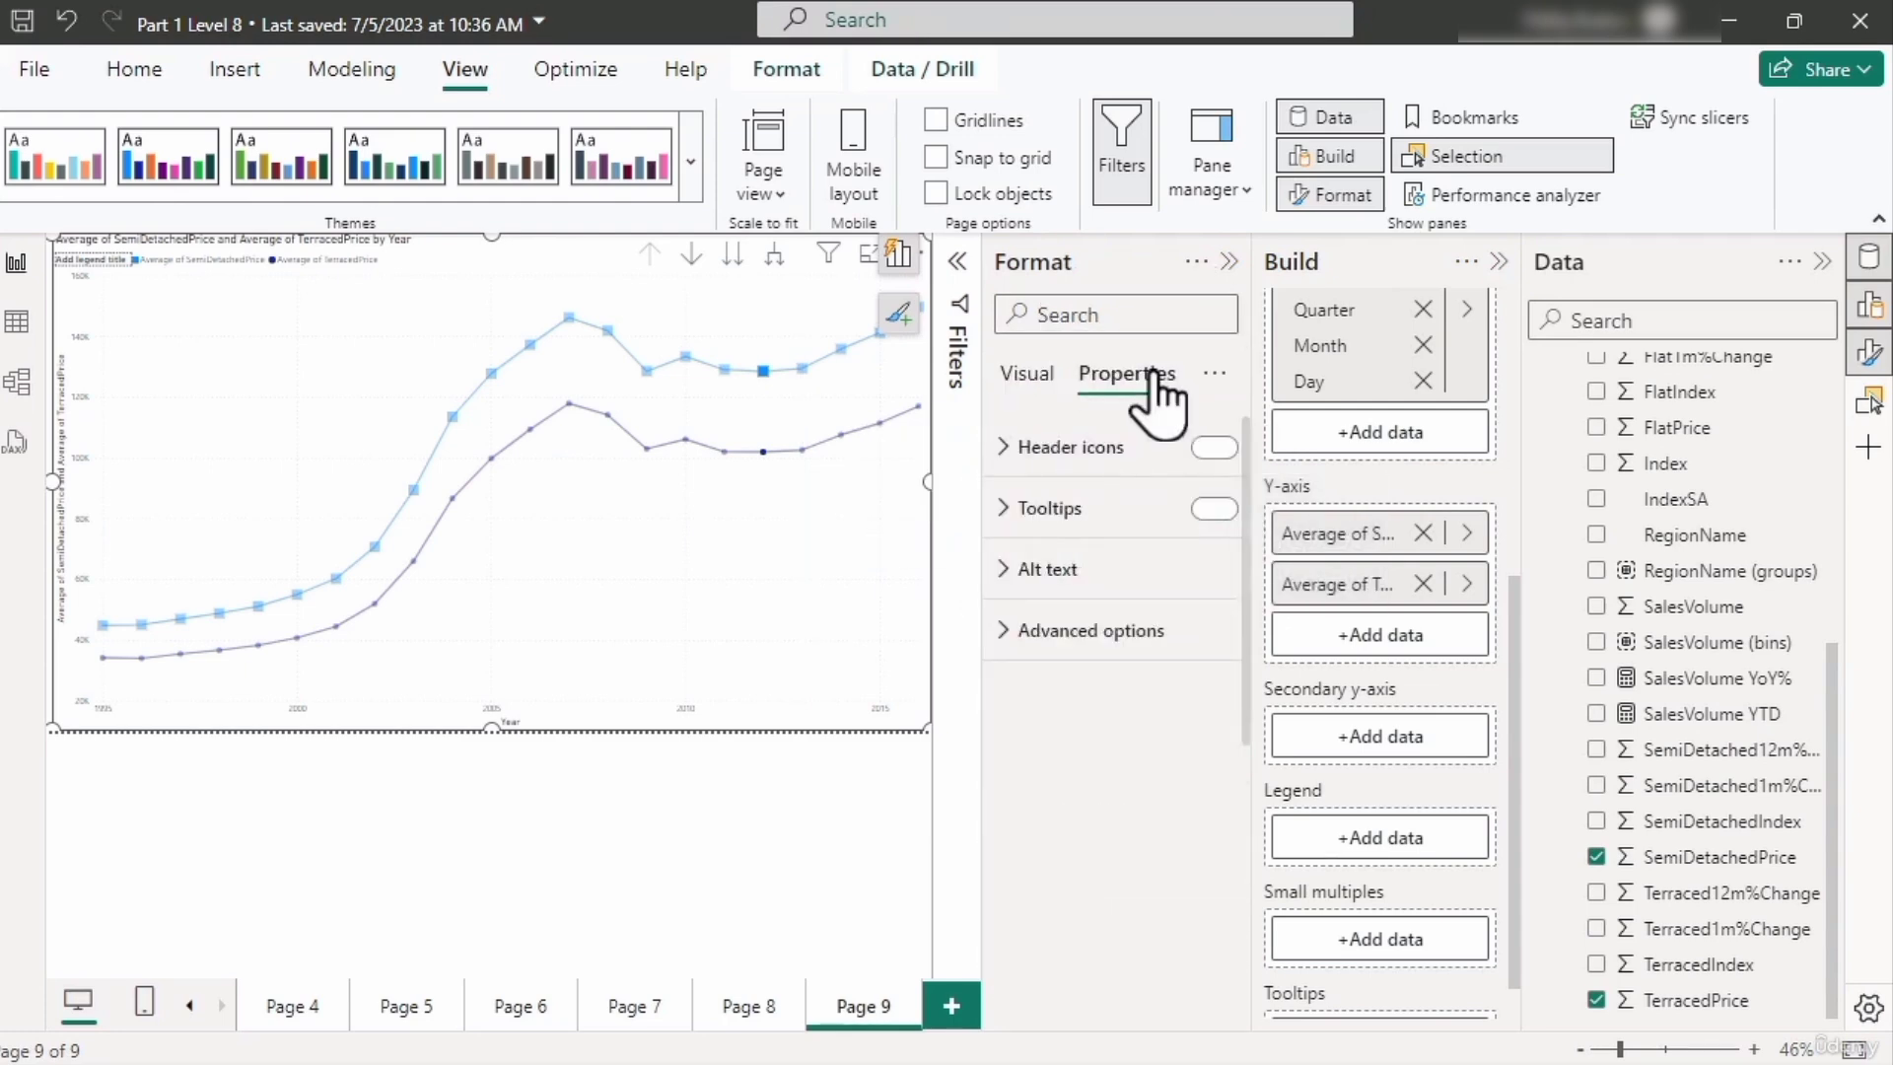
click(1008, 514)
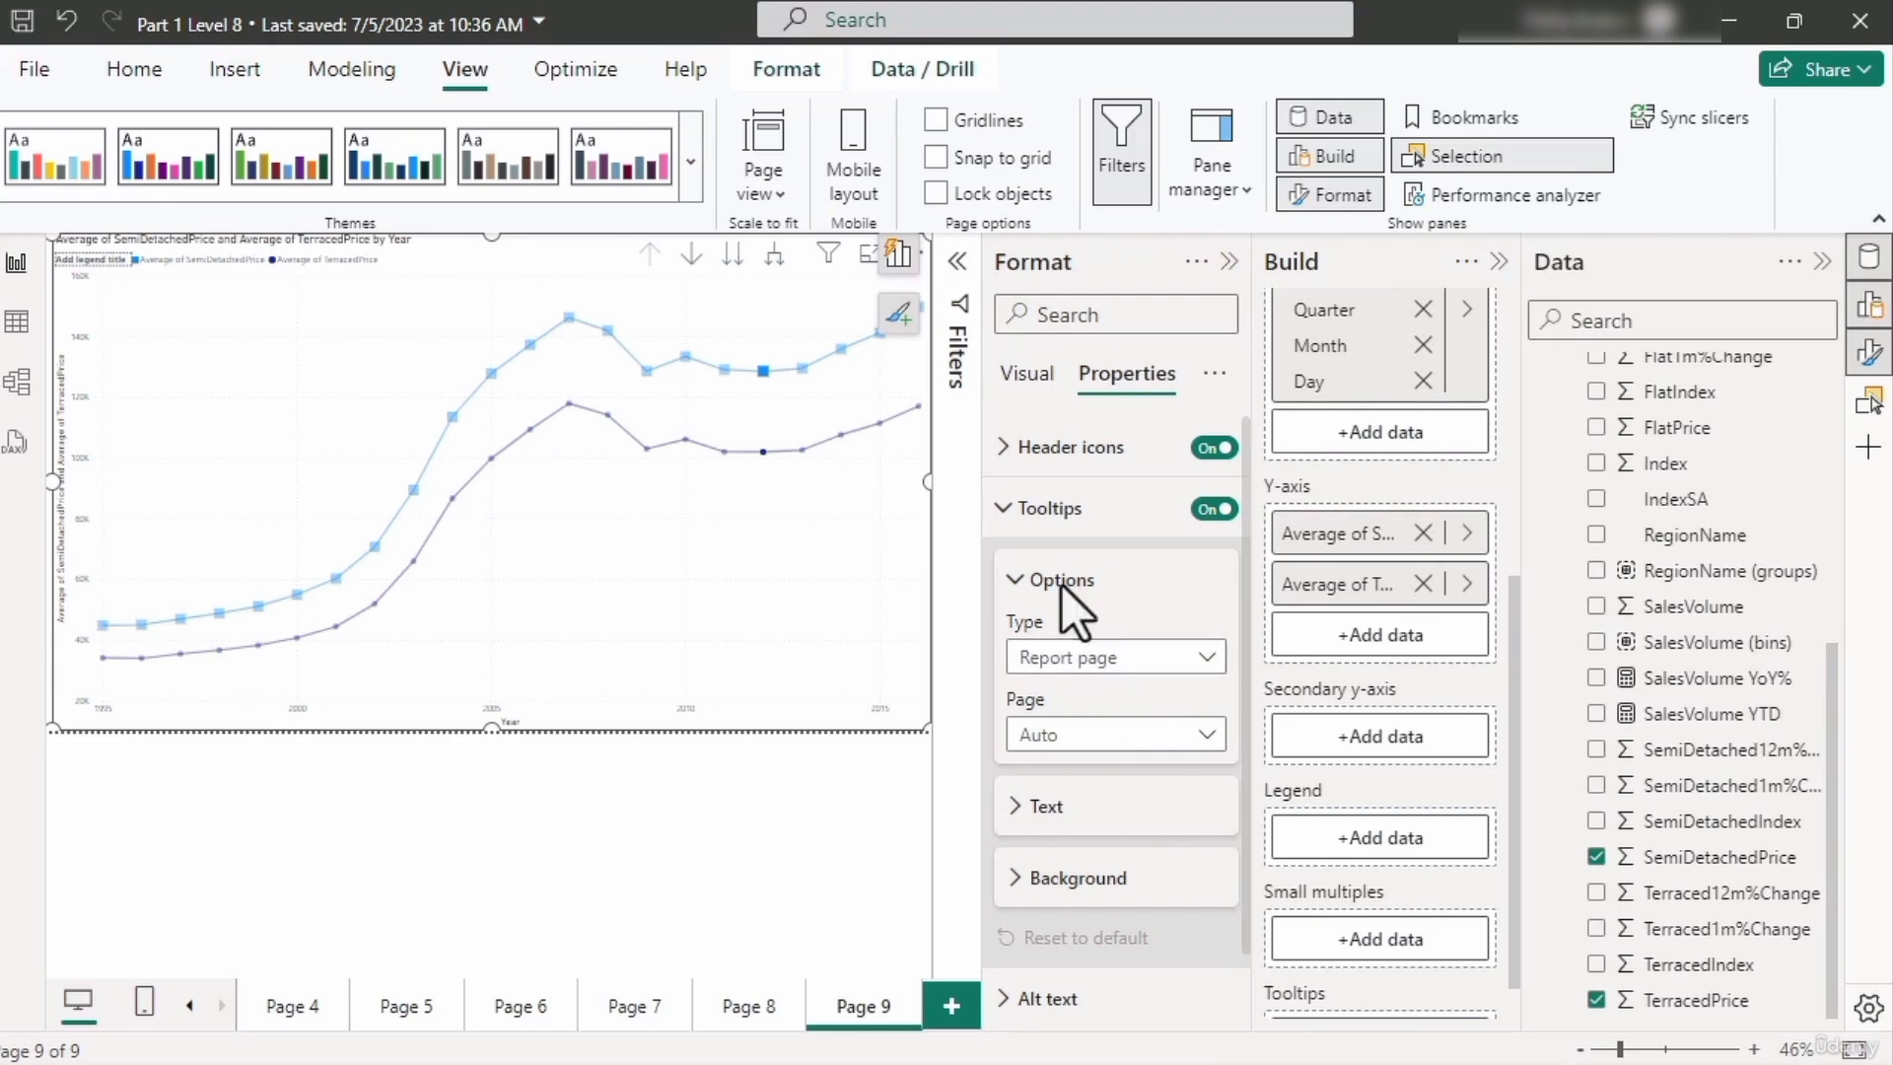
click(1003, 507)
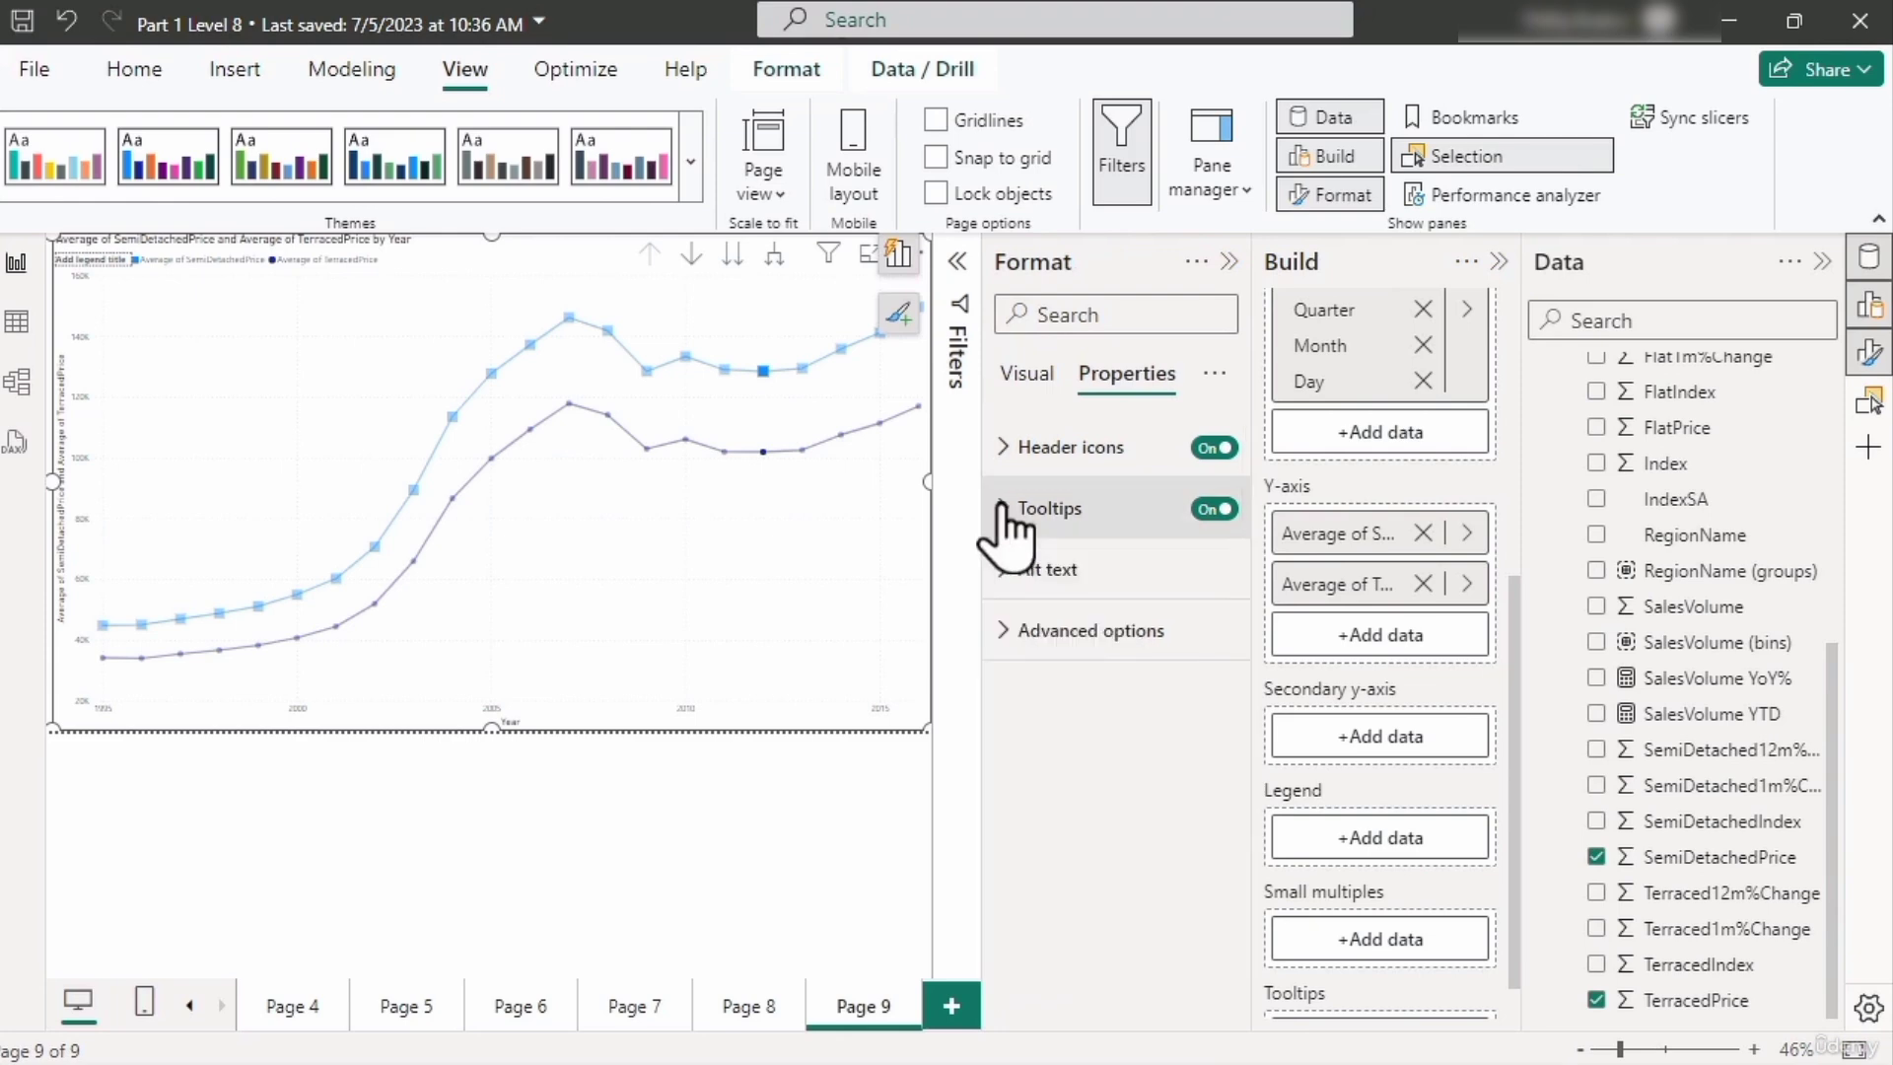
click(1005, 572)
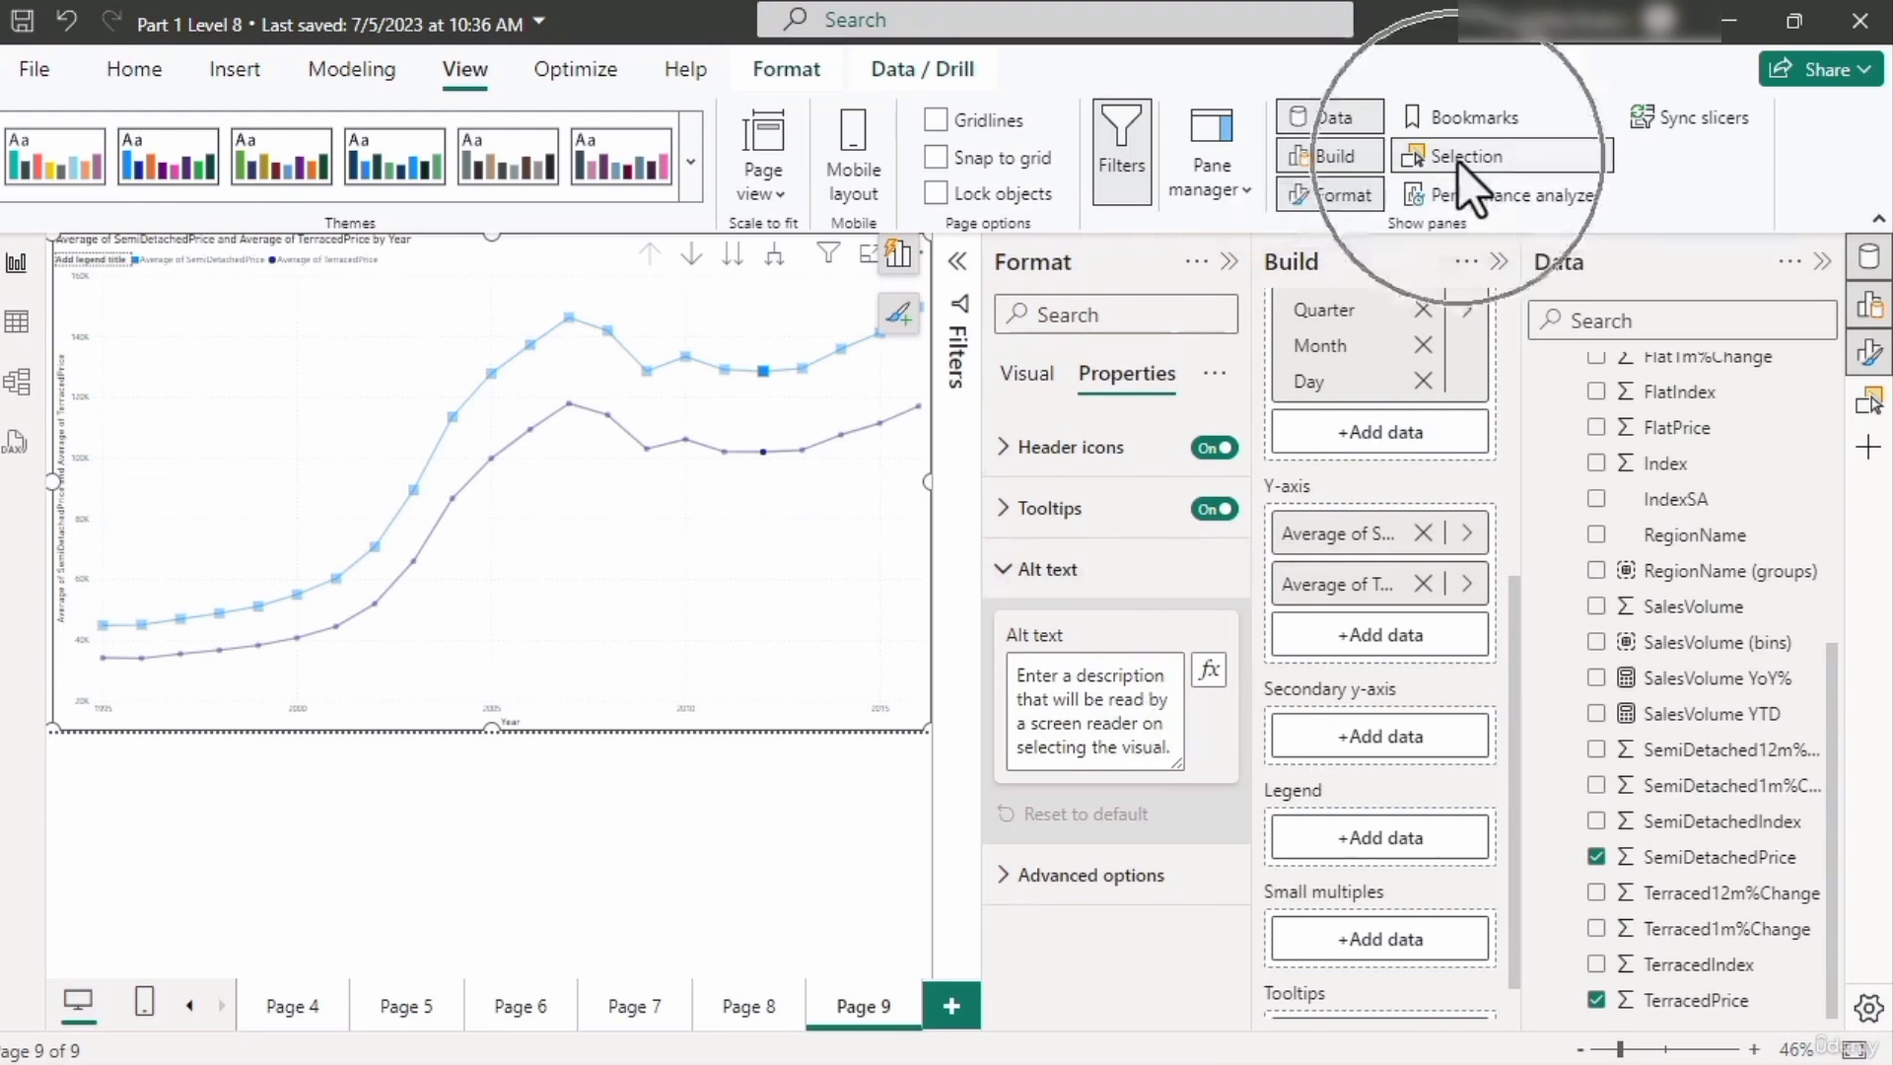
click(1867, 401)
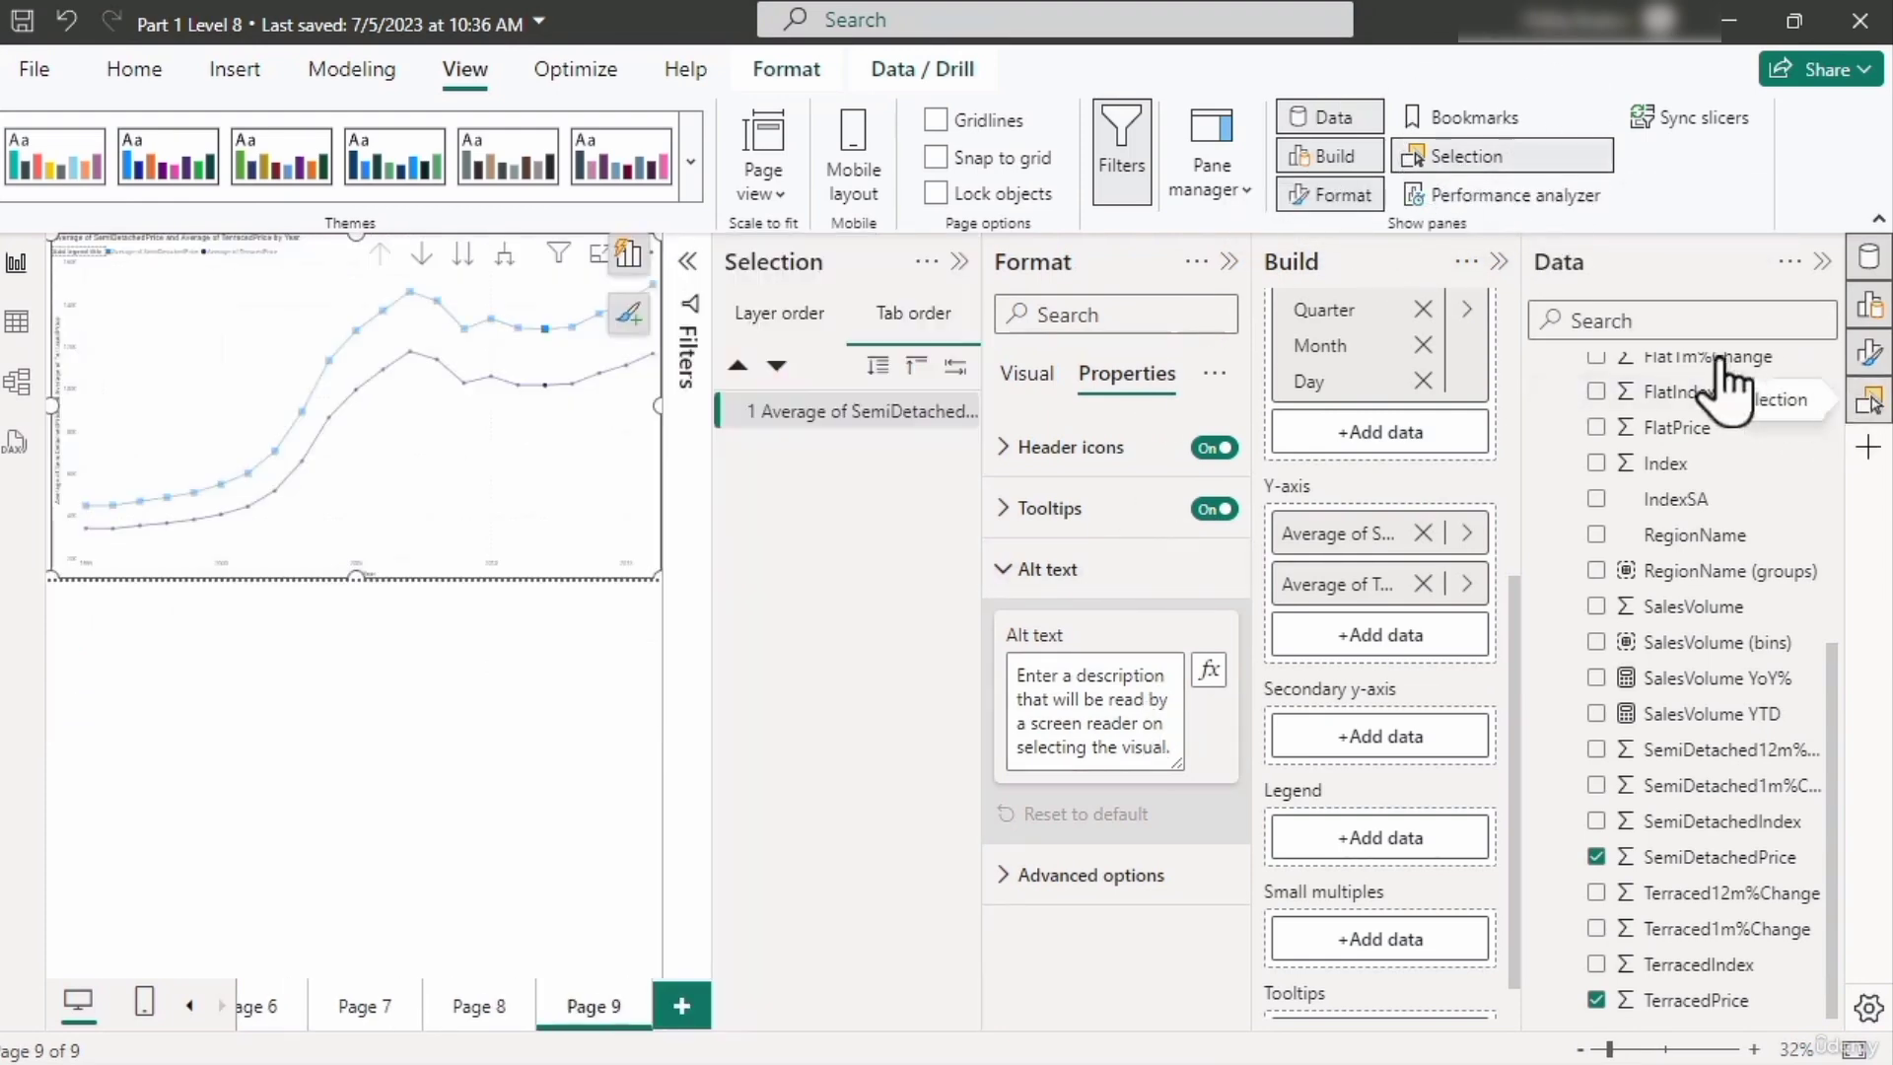
Go to Page 1 and show the tab order of its visuals
click(930, 316)
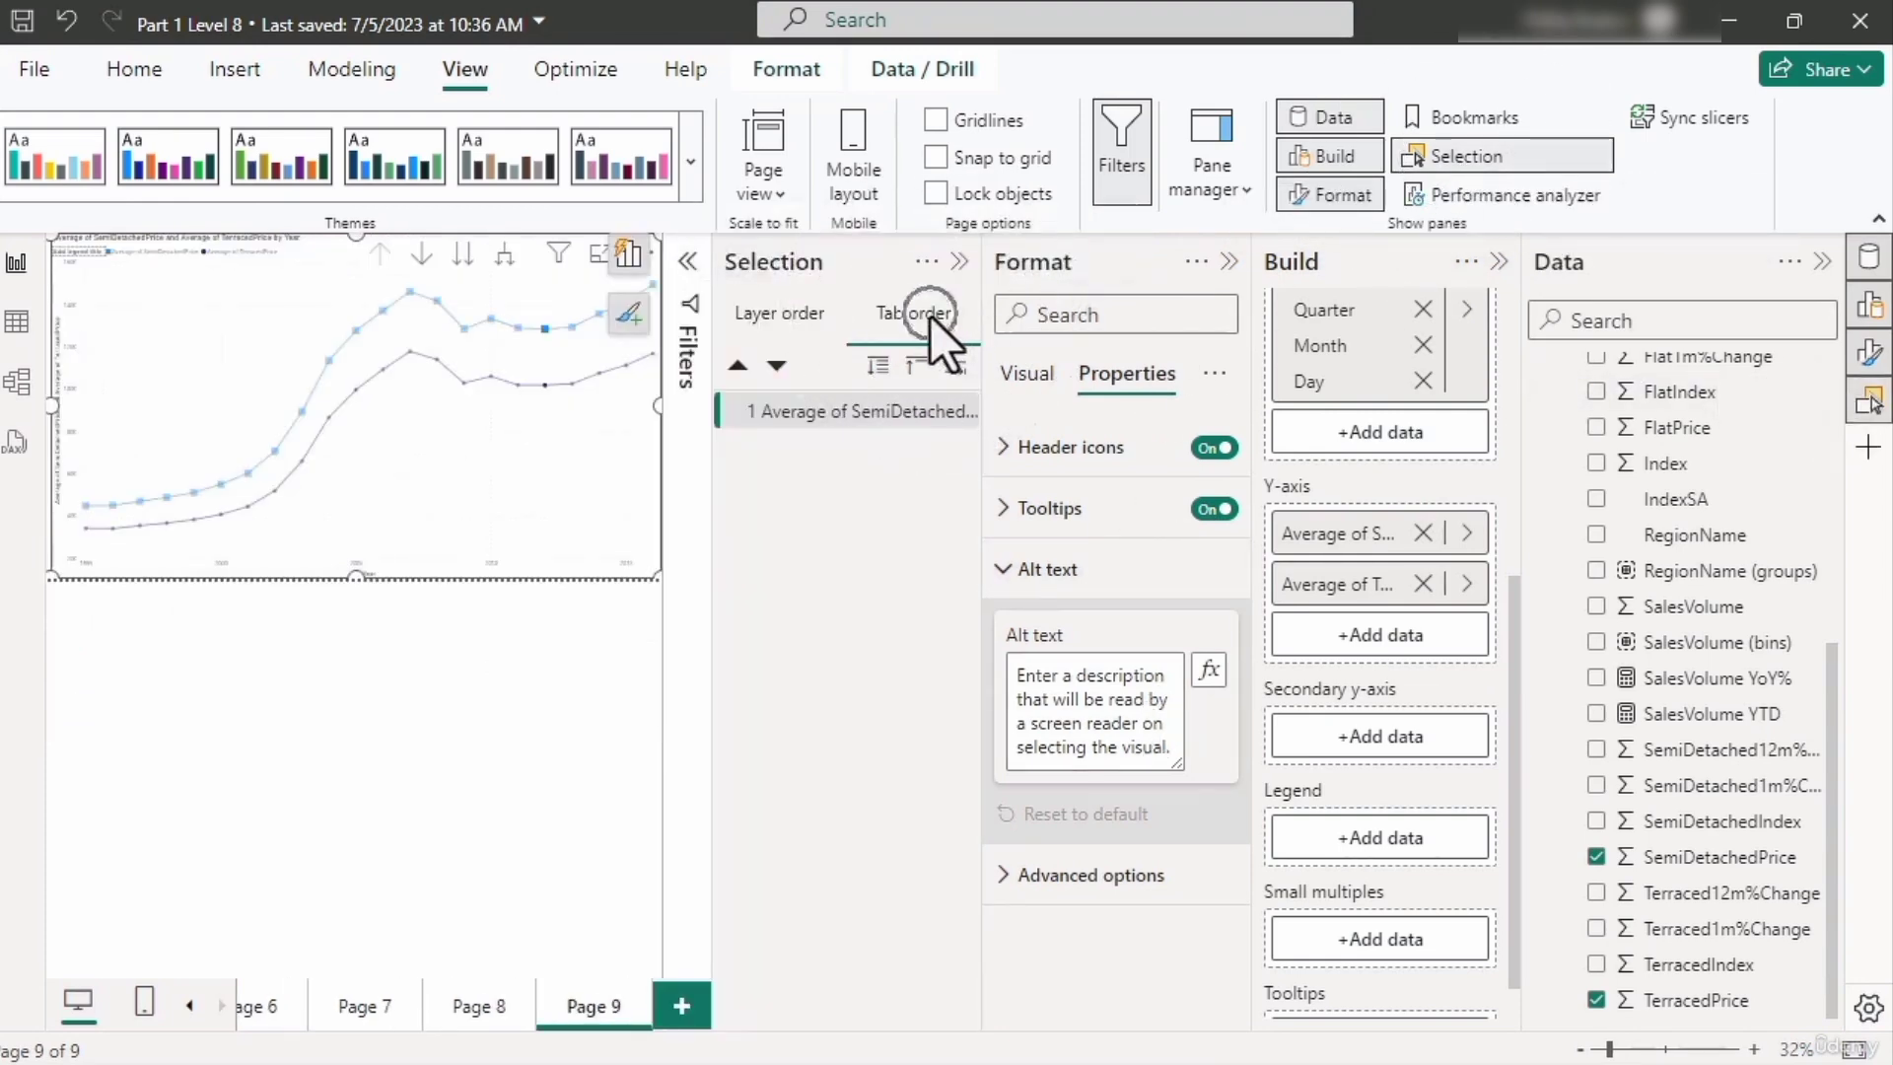
click(191, 1004)
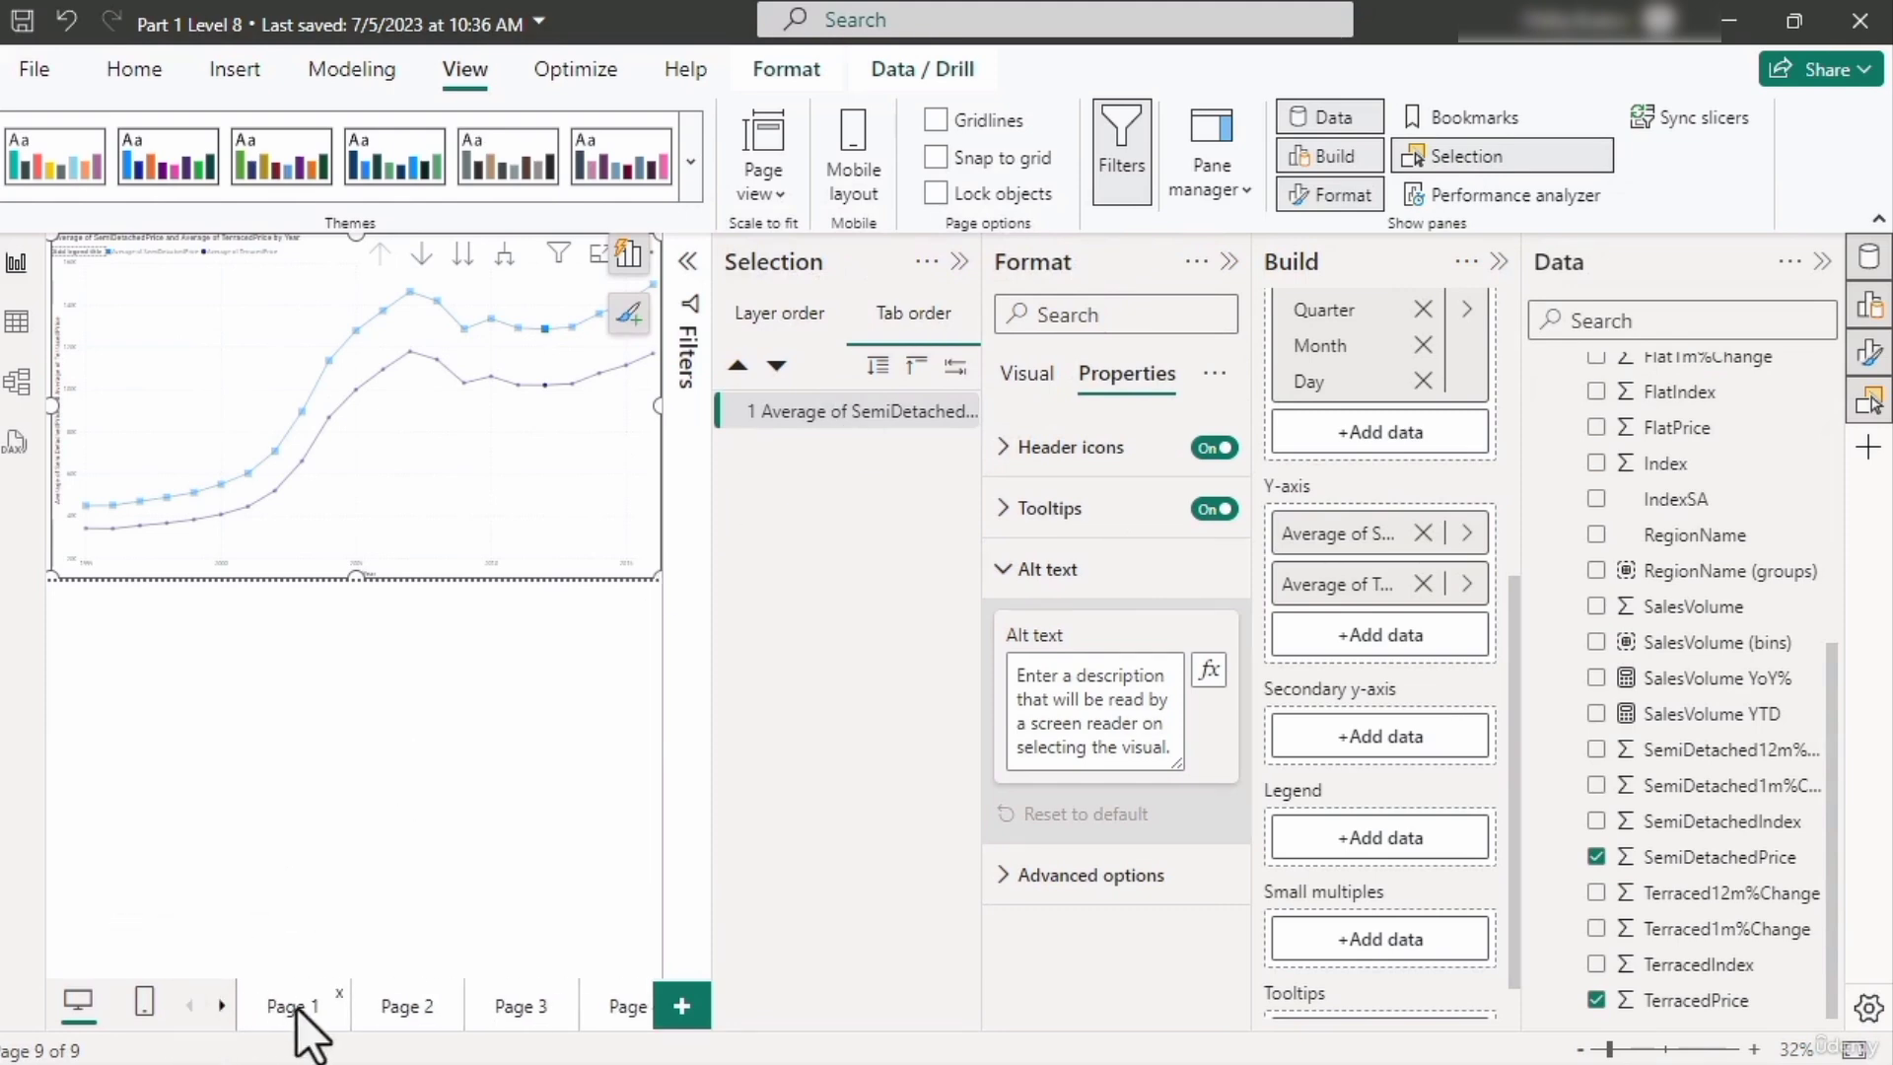
click(296, 1008)
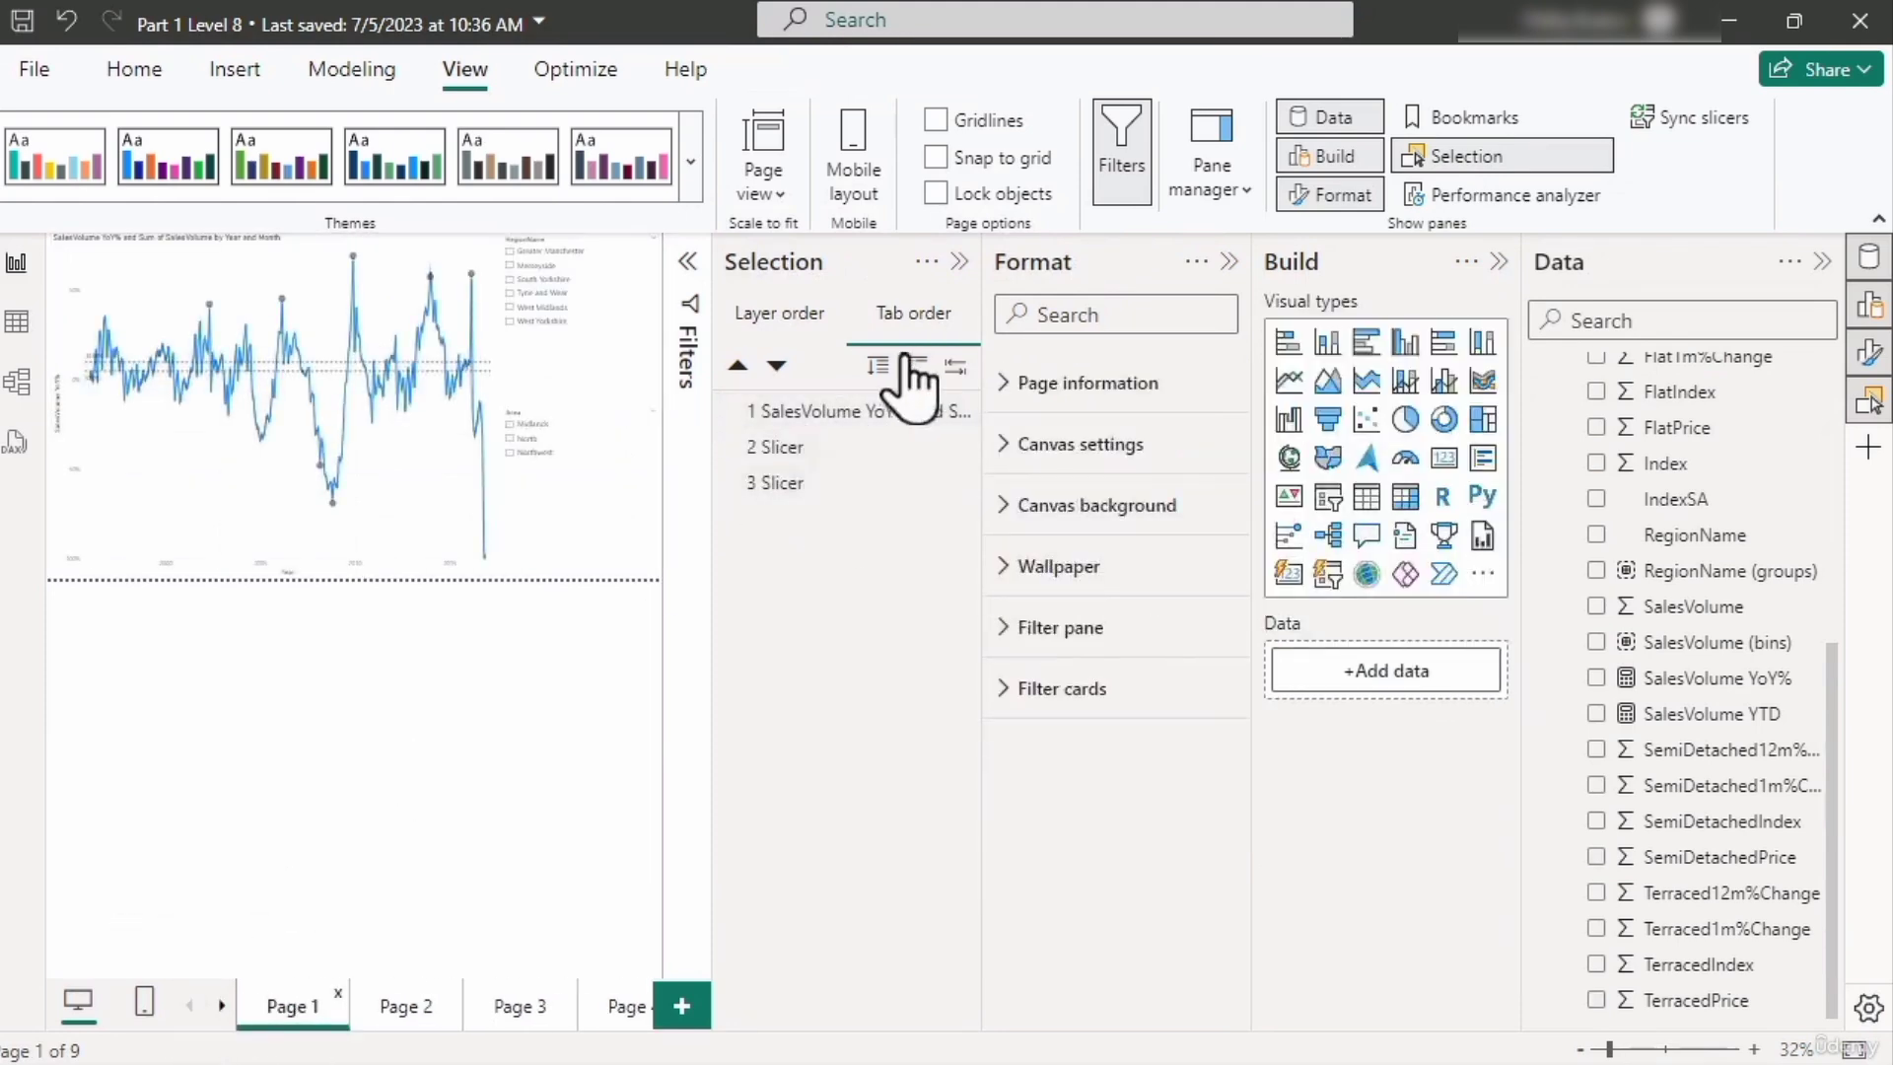
Select the SalesVolume YoY% line chart on Page 1 and move the keyboard focus through the visuals to test their tab order
click(416, 467)
key(Tab)
key(Tab)
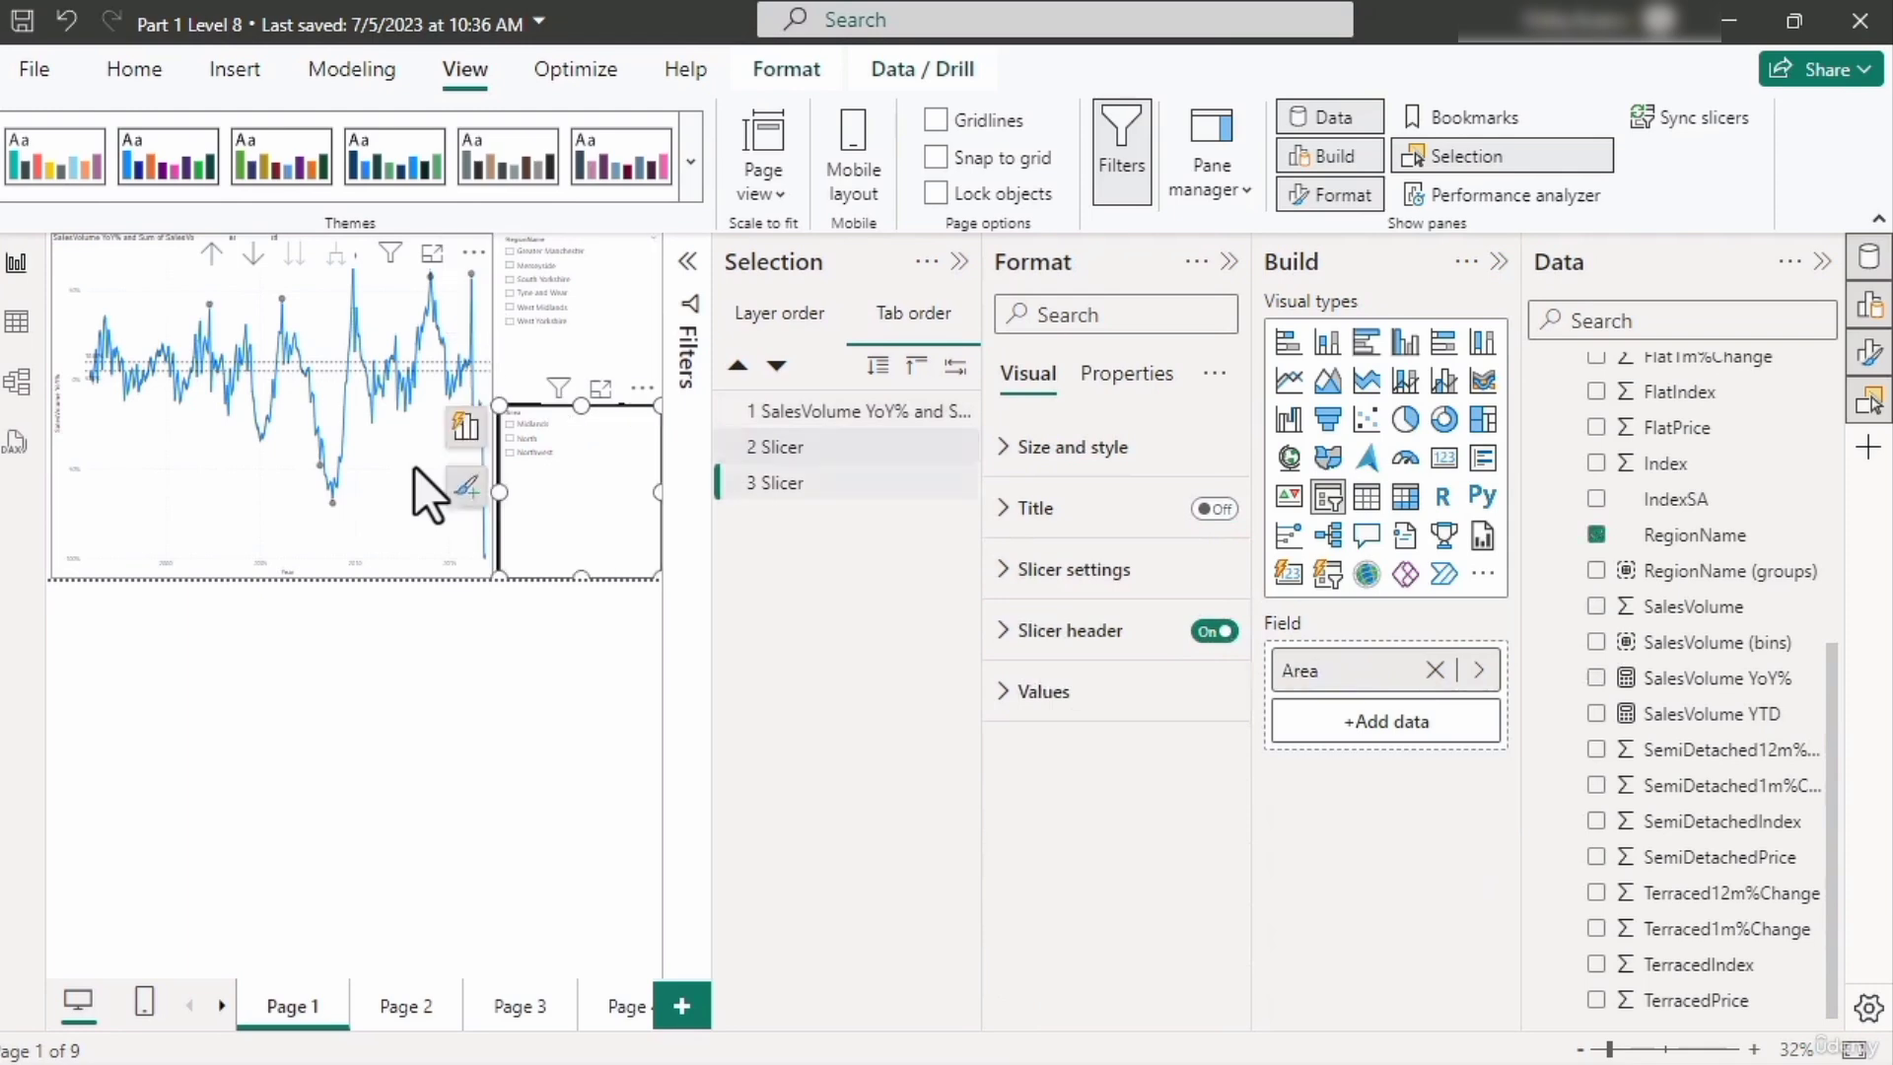
key(Tab)
key(Tab)
key(Tab)
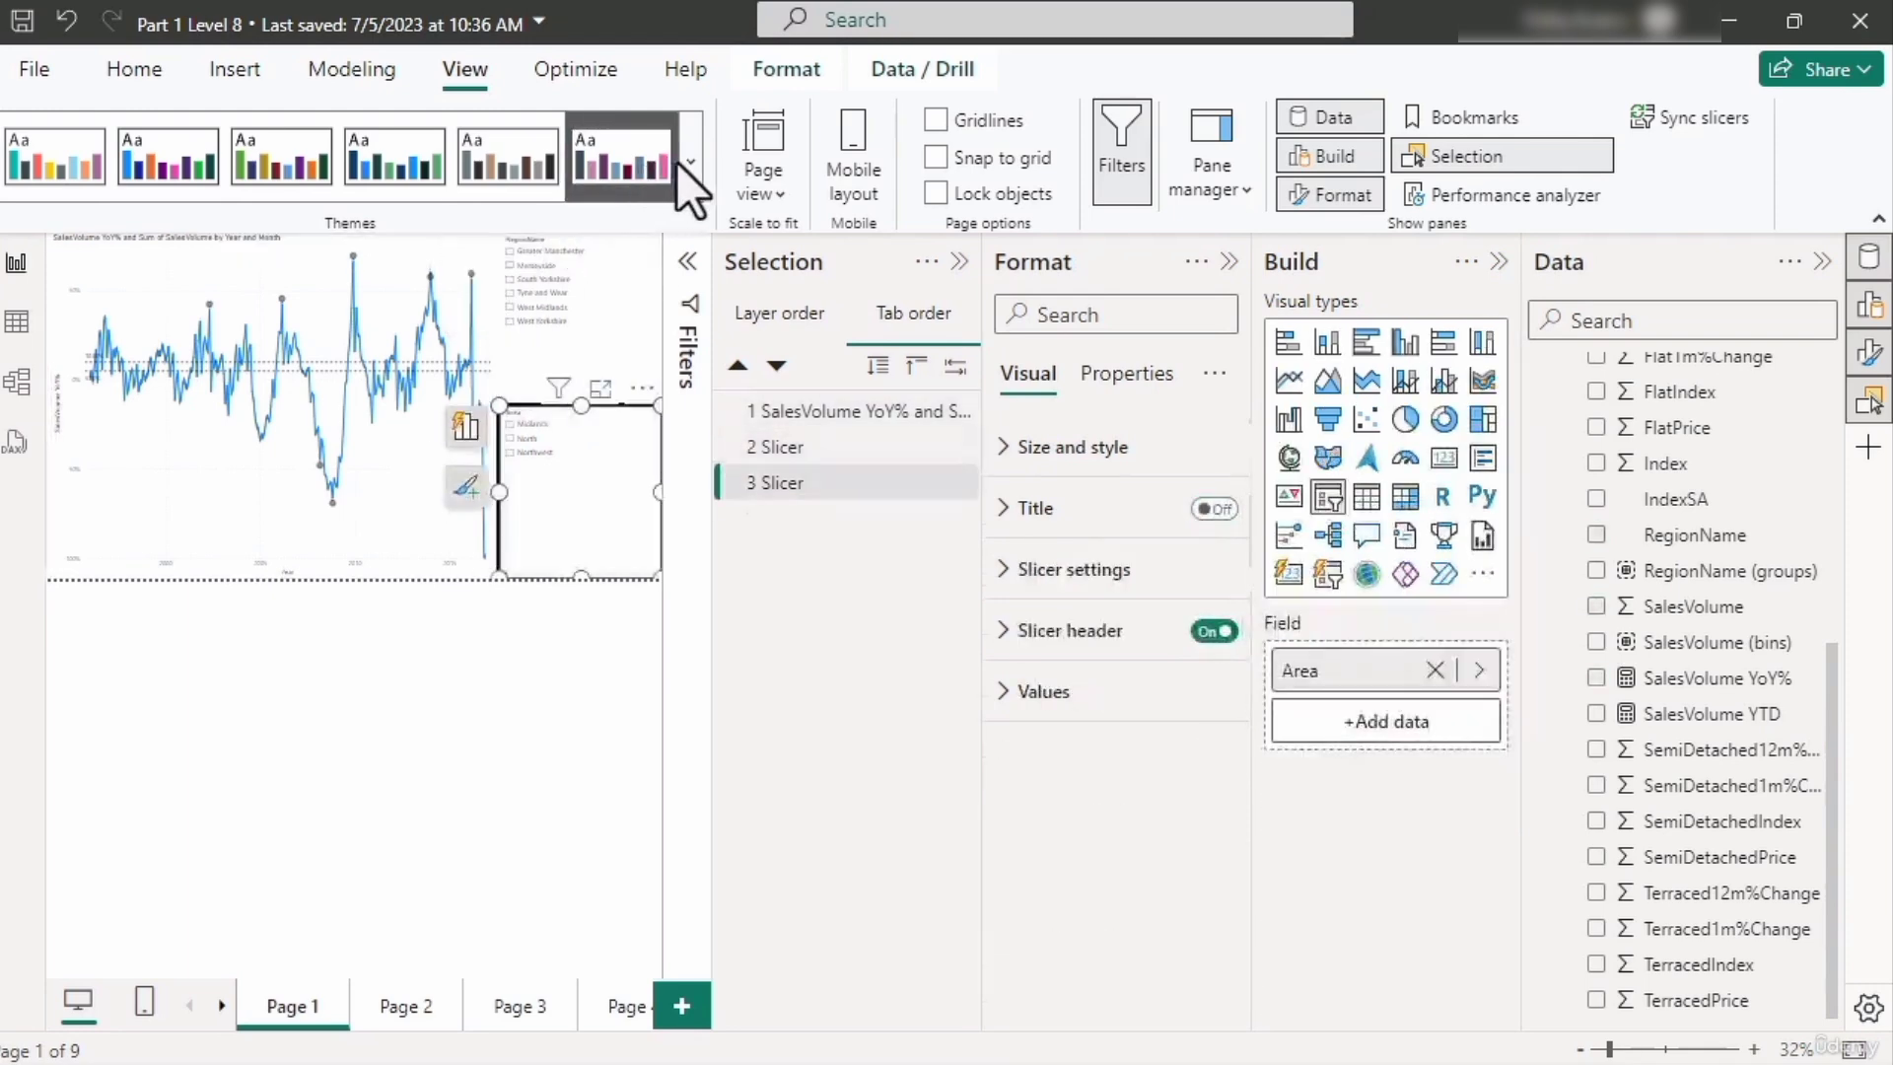
Expand the full theme gallery to review the accessible themes
click(690, 161)
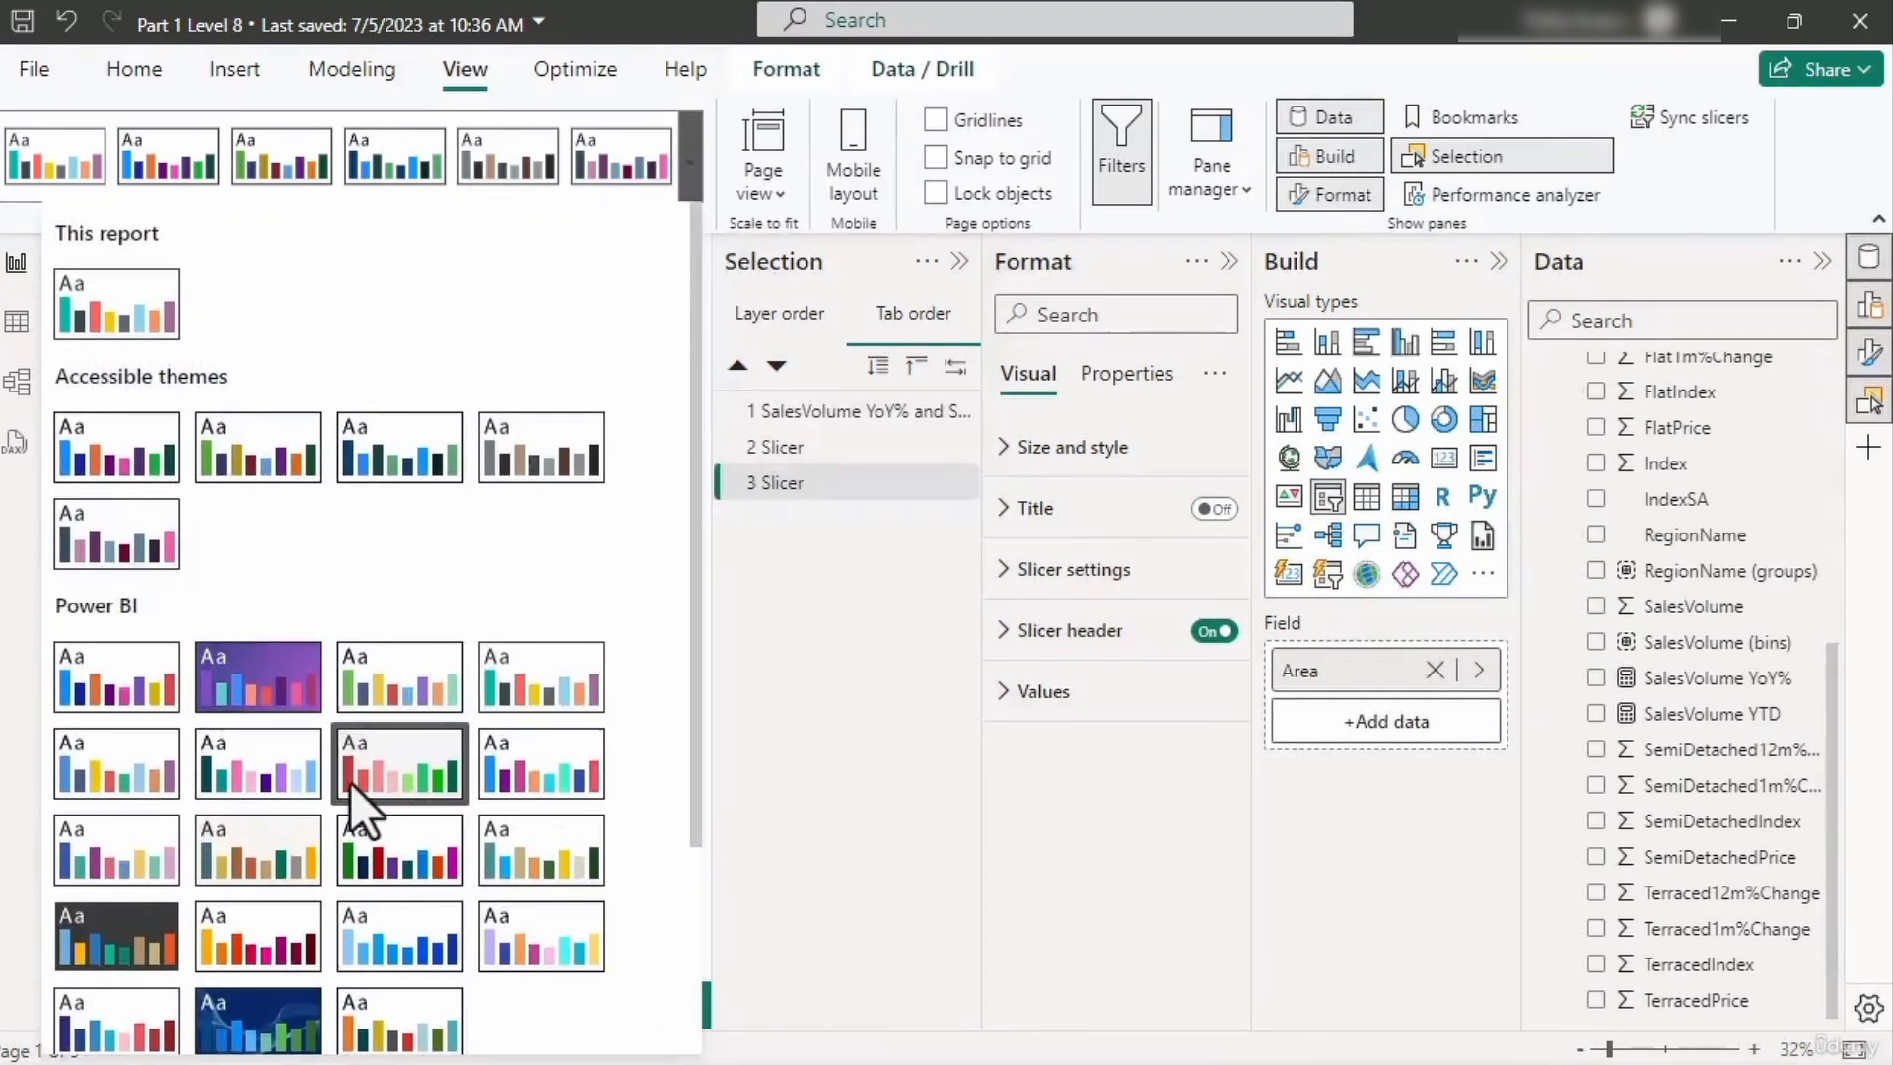